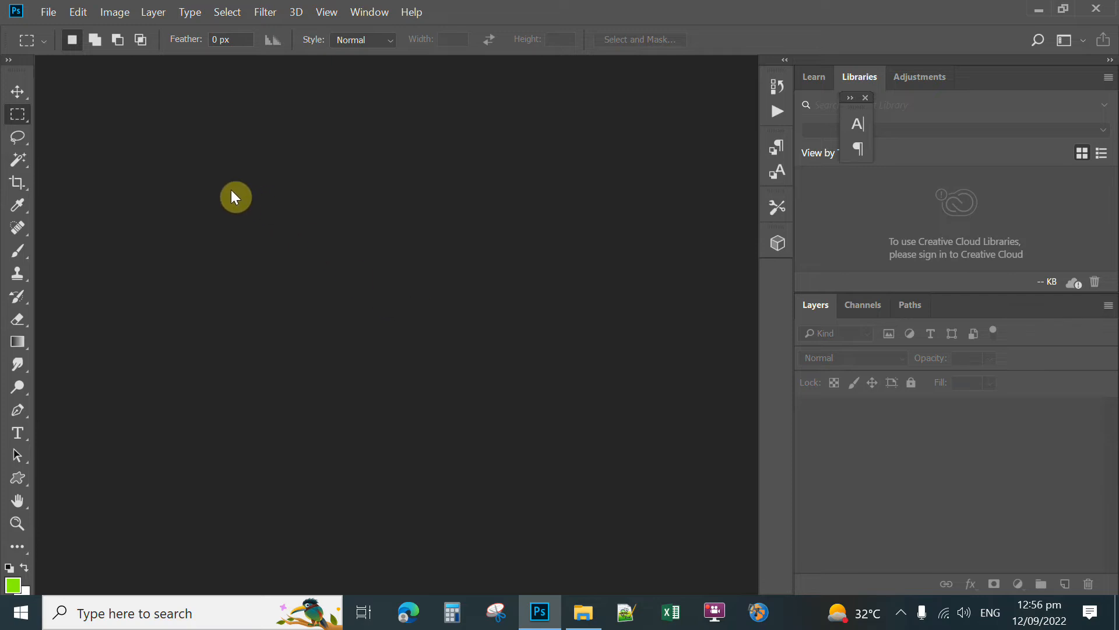
# Create a new Letter document, 8.5 x 11 inches at 300 pixels/inch, named "lastnam fn g sec act 2".
pyautogui.click(48, 12)
pyautogui.click(64, 27)
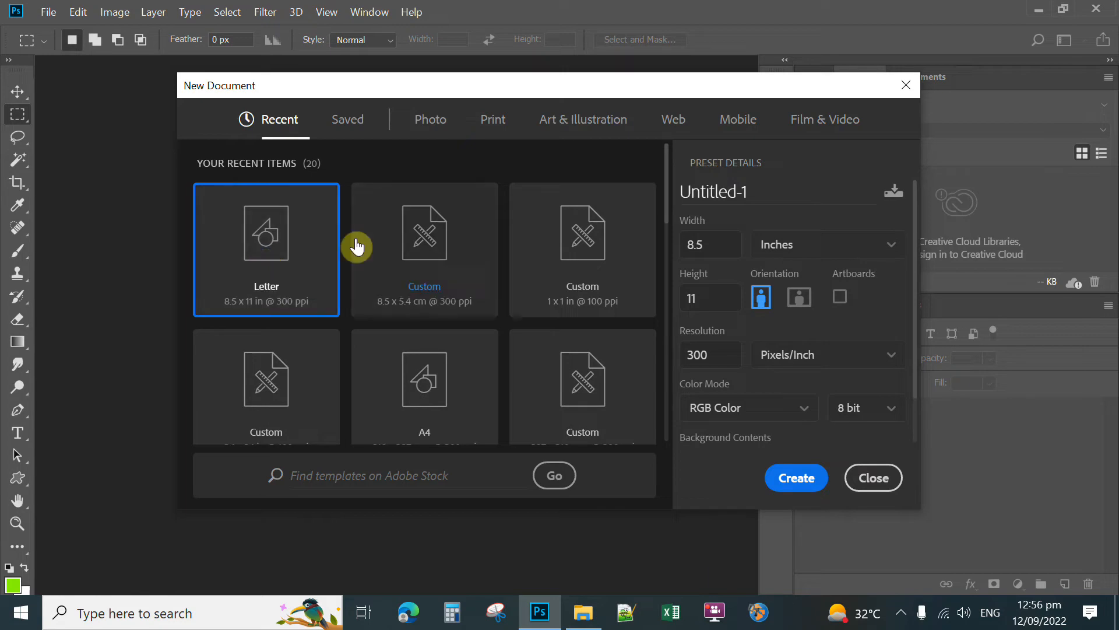
pyautogui.moveTo(782, 191); pyautogui.dragTo(672, 219)
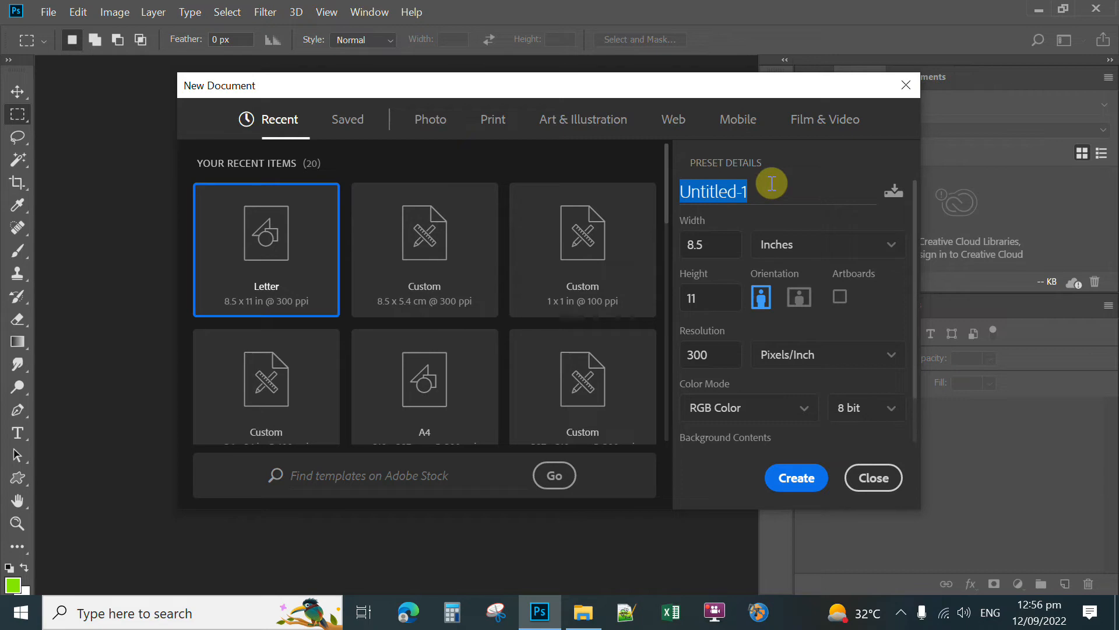
pyautogui.write('lastnam fn g sec act')
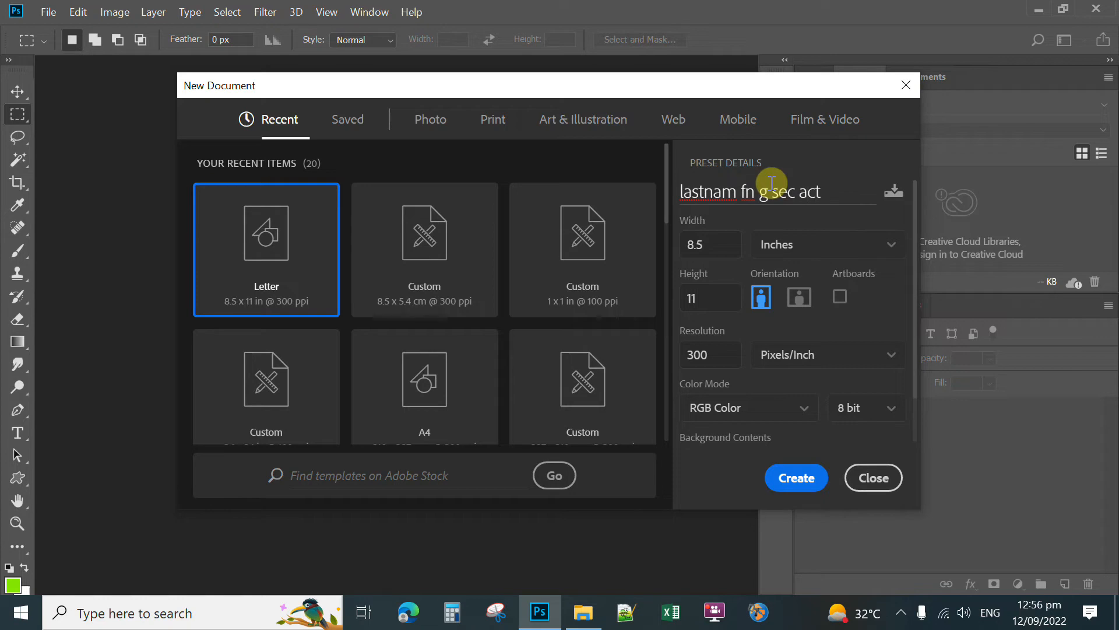
pyautogui.write(' 2')
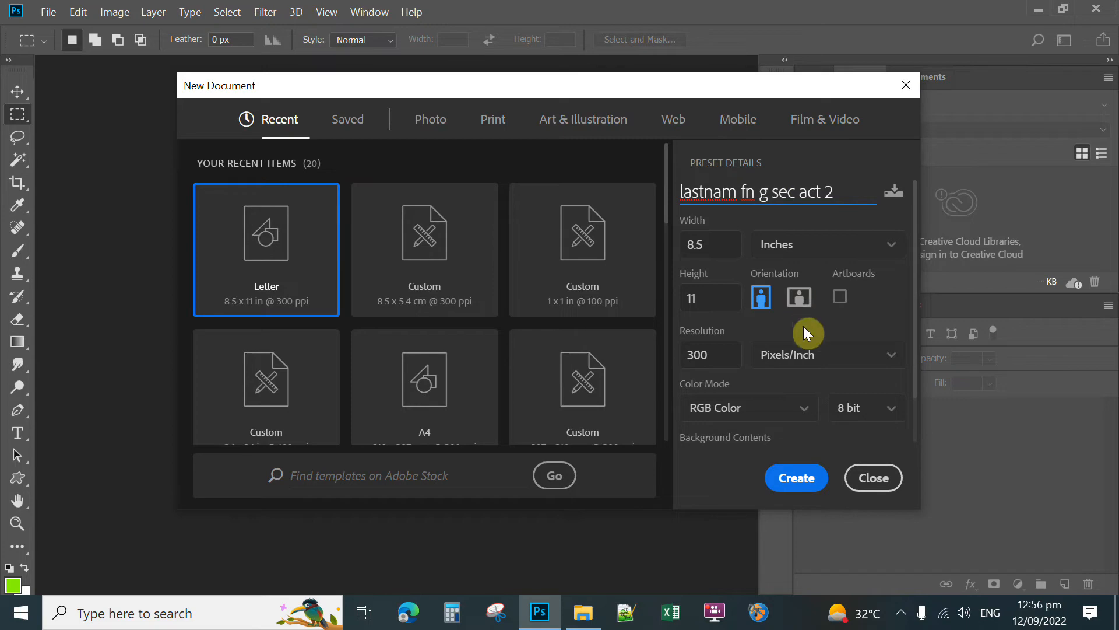
pyautogui.click(798, 488)
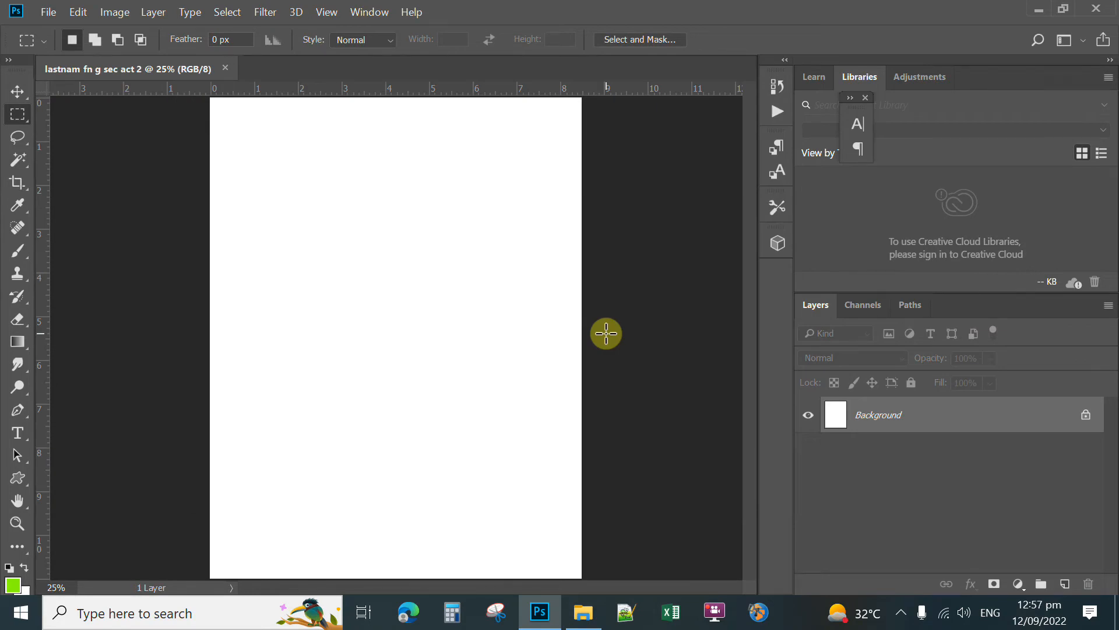
# Add a new layer above the background and place a vertical guide at 1 inch.
pyautogui.click(1065, 584)
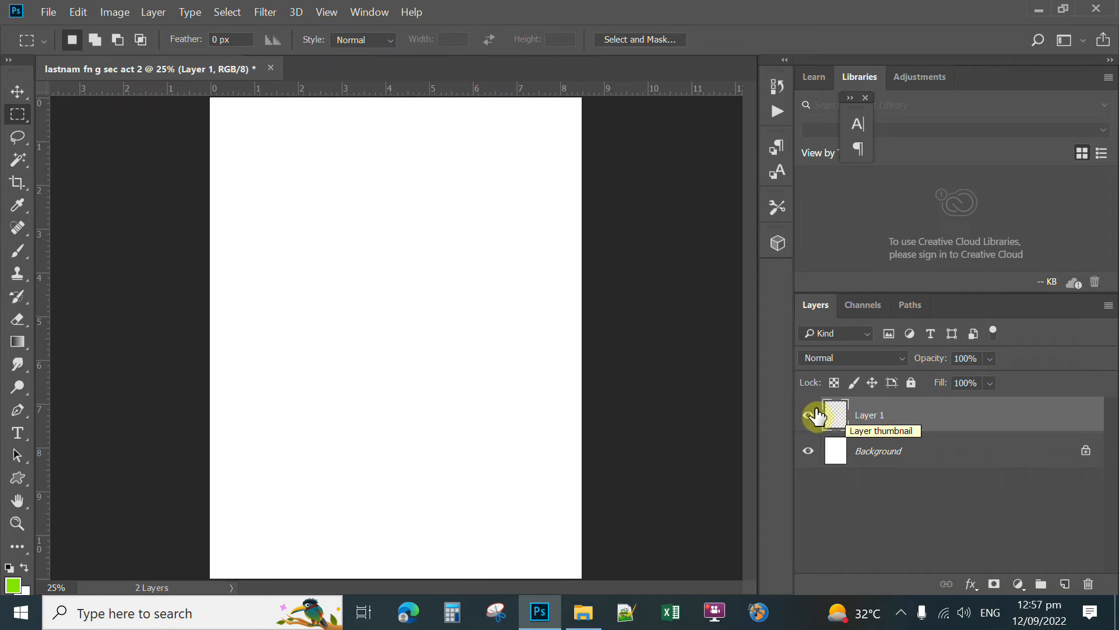
pyautogui.click(325, 14)
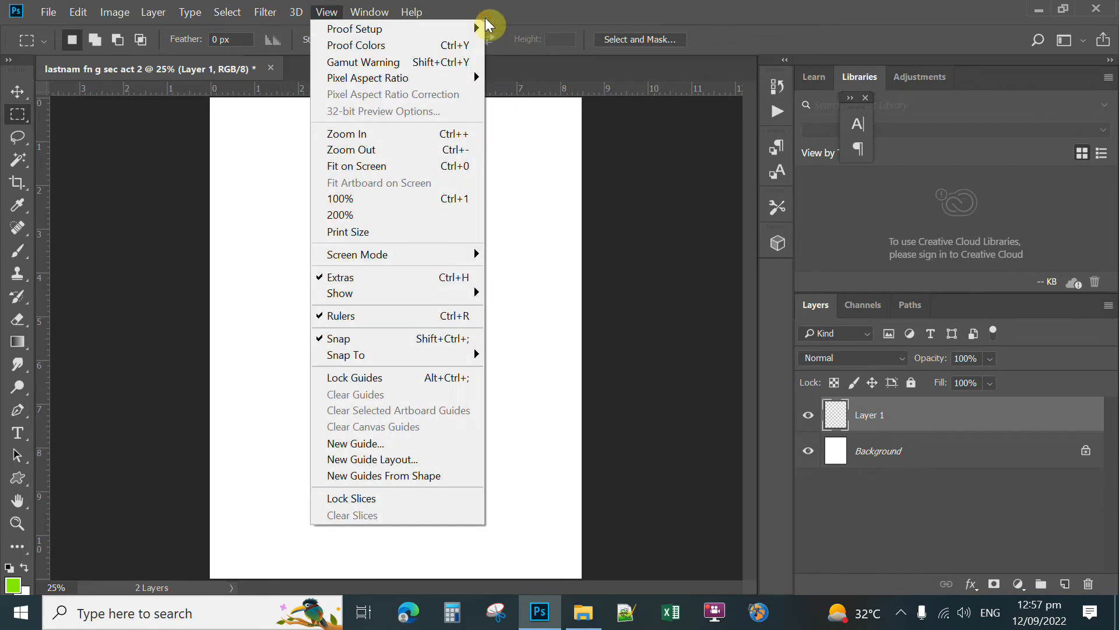
pyautogui.click(355, 444)
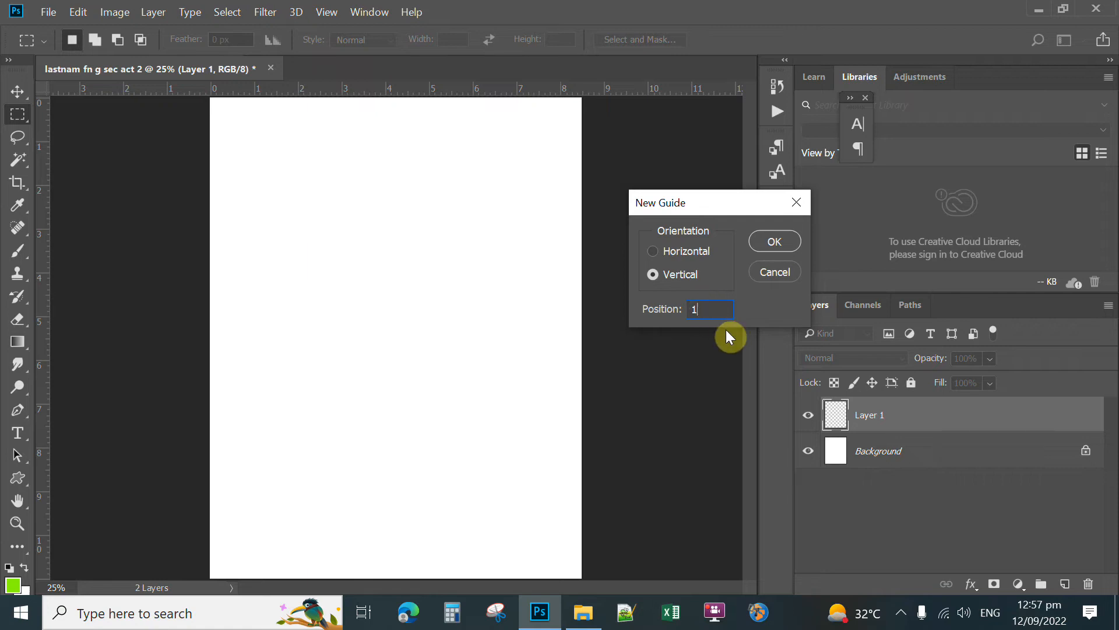
pyautogui.click(768, 242)
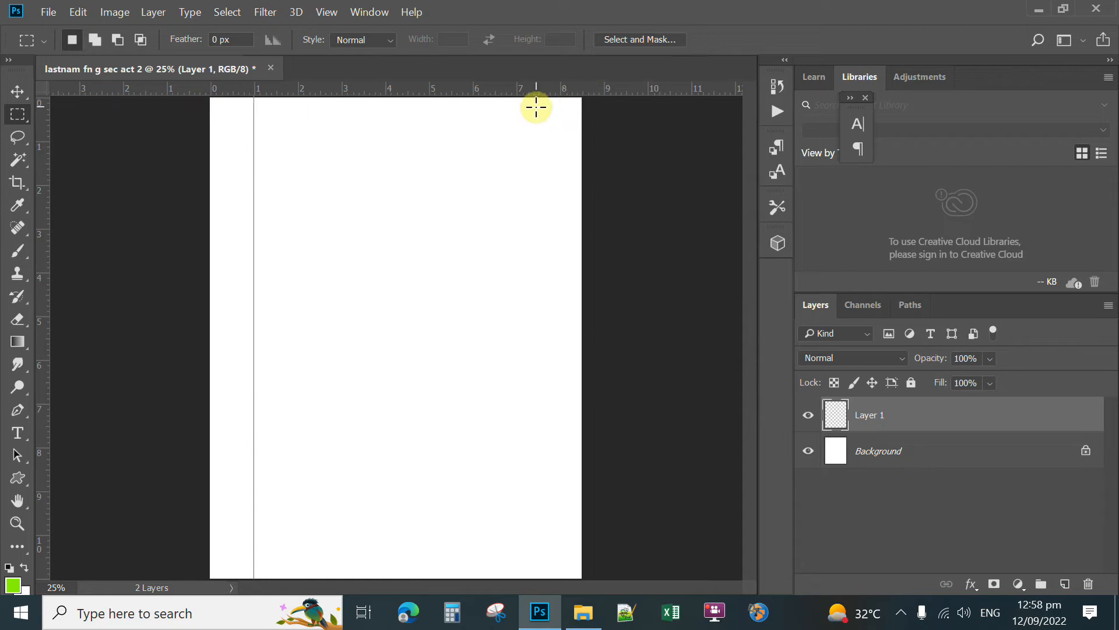
# Place a vertical guide at 7.5 inches for the page's right margin.
pyautogui.click(328, 13)
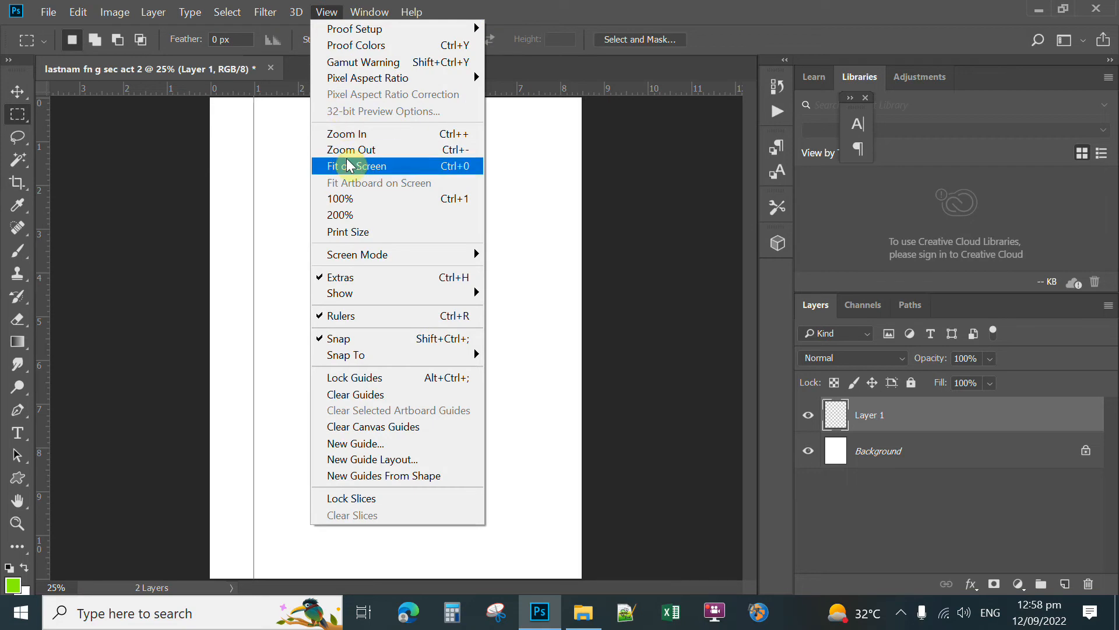
pyautogui.click(374, 444)
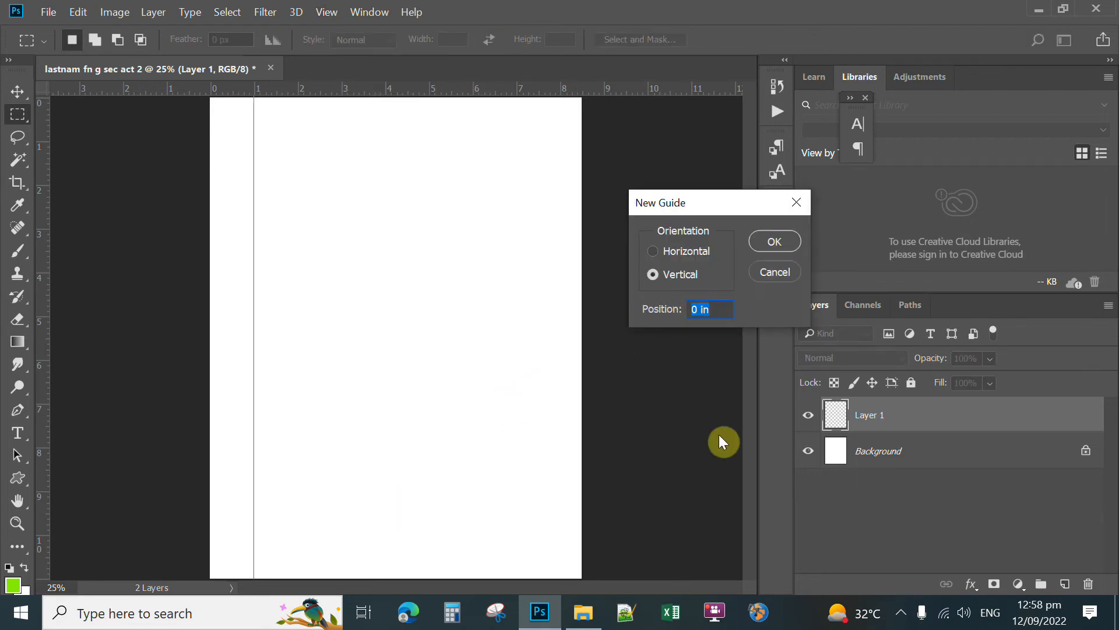
pyautogui.write('7.5')
pyautogui.click(772, 247)
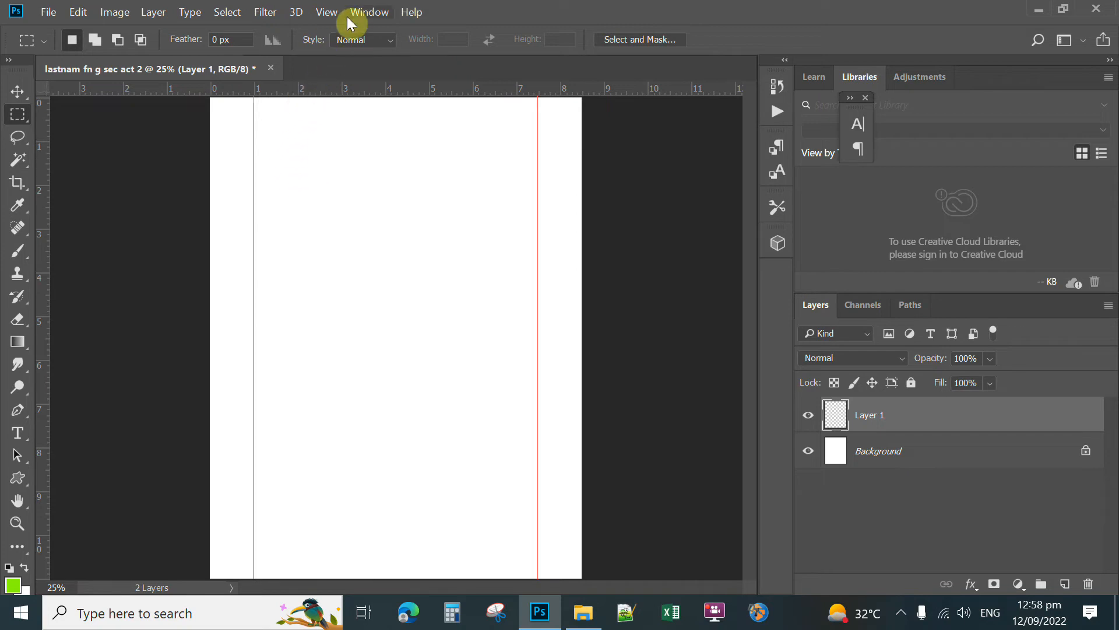
# Place horizontal guides at 1 inch and 10 inches for the page's top and bottom margins.
pyautogui.click(326, 12)
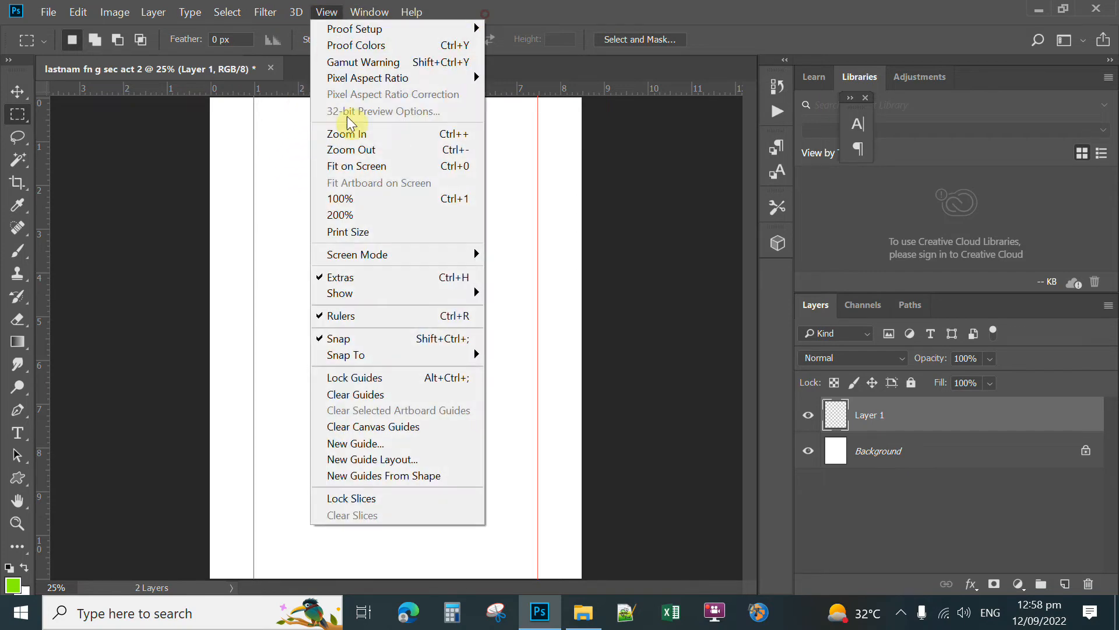
pyautogui.click(385, 444)
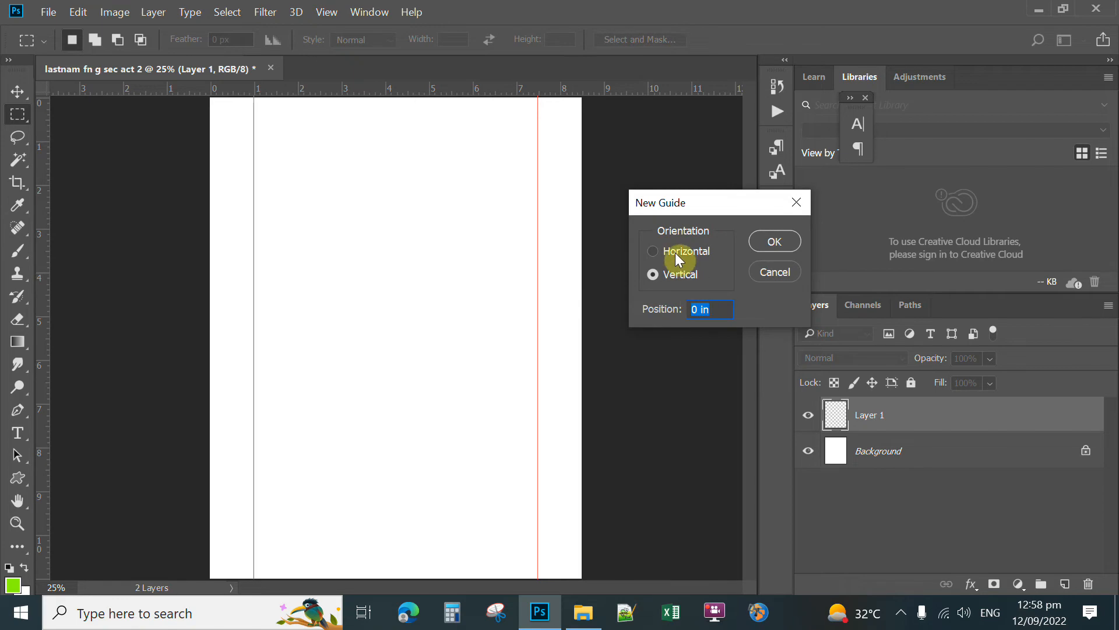
pyautogui.click(675, 248)
pyautogui.click(715, 309)
pyautogui.write('1')
pyautogui.click(772, 242)
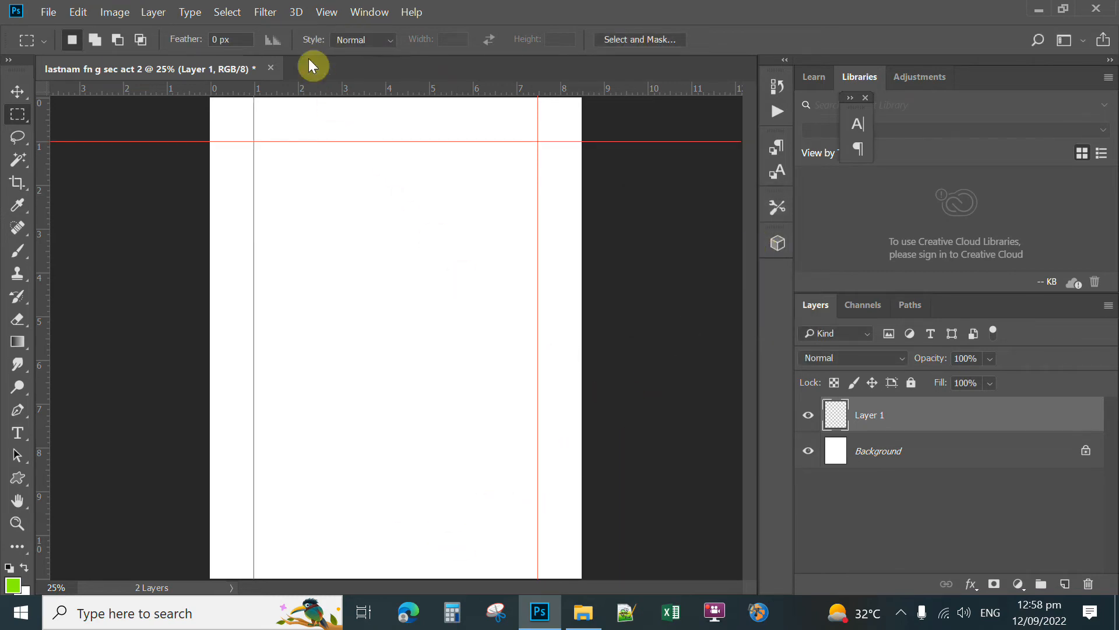
pyautogui.click(326, 12)
pyautogui.click(380, 442)
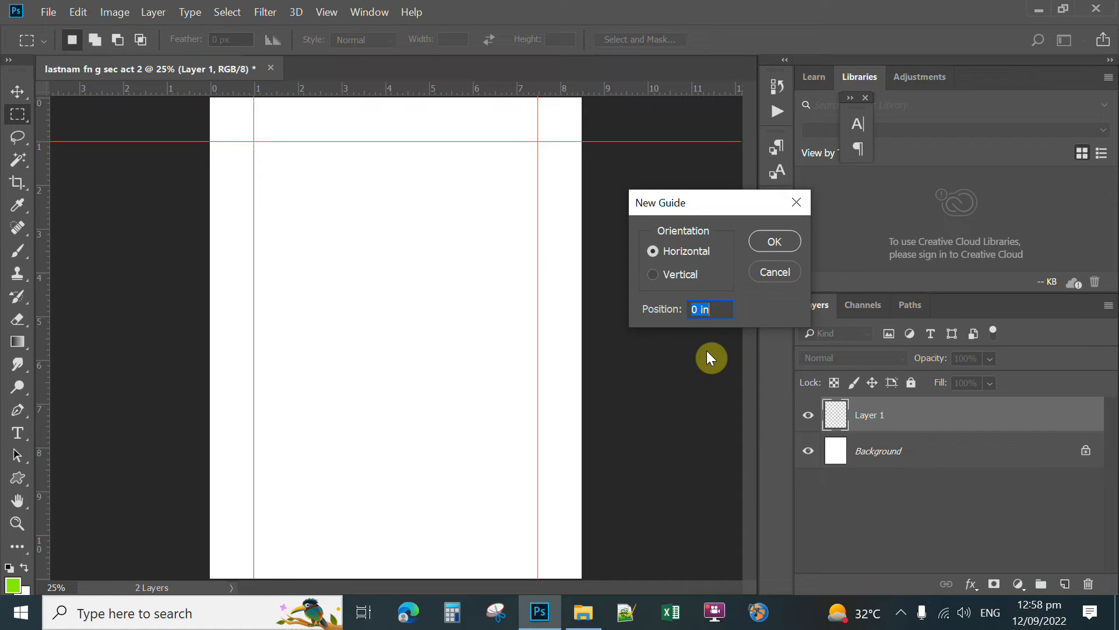
pyautogui.write('10')
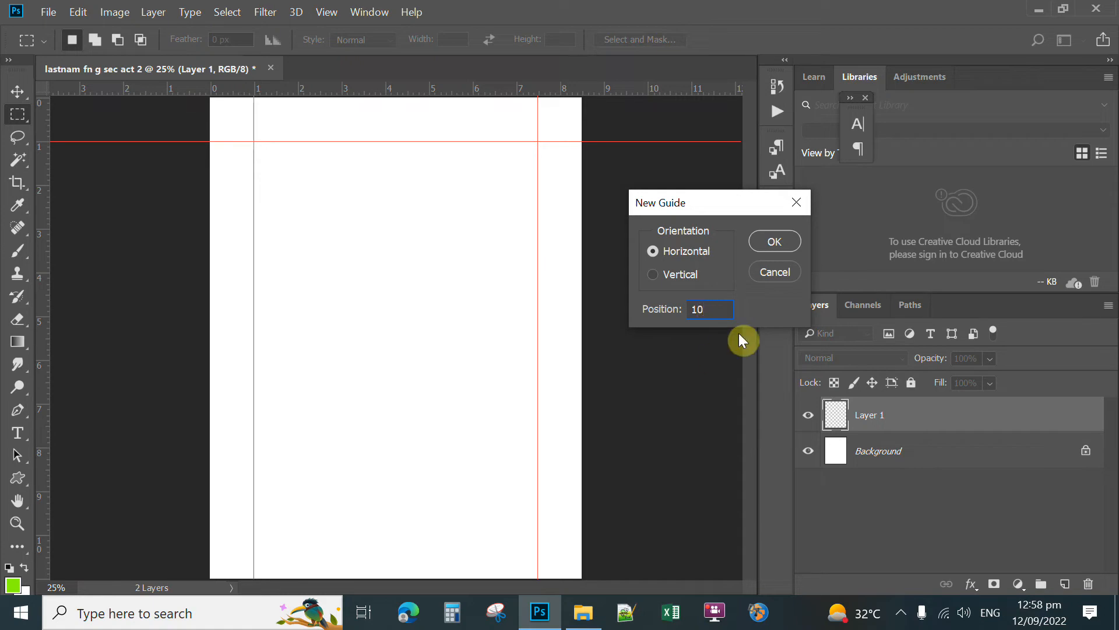
pyautogui.click(774, 241)
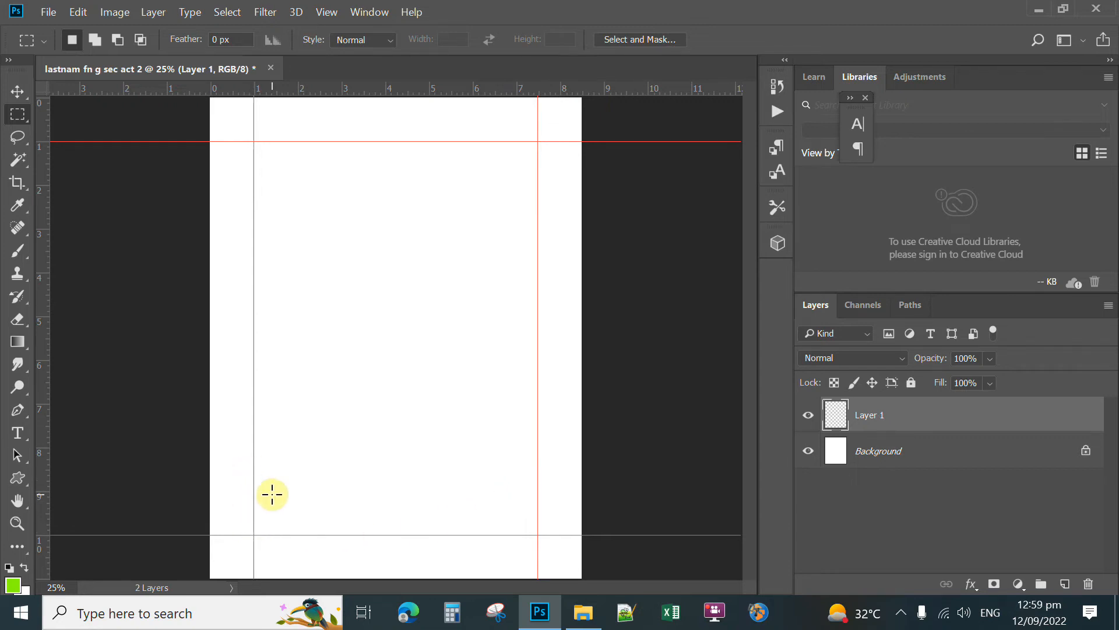
# Place two more horizontal guides near the page's bottom, at 9 inches and 9.5 inches.
pyautogui.click(326, 17)
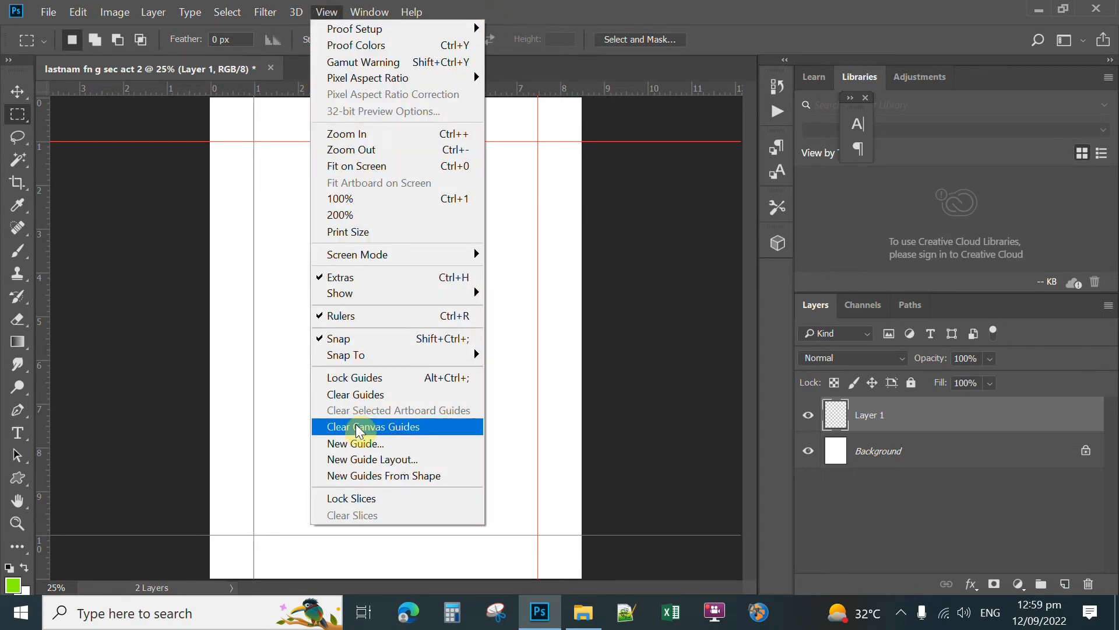
pyautogui.click(356, 443)
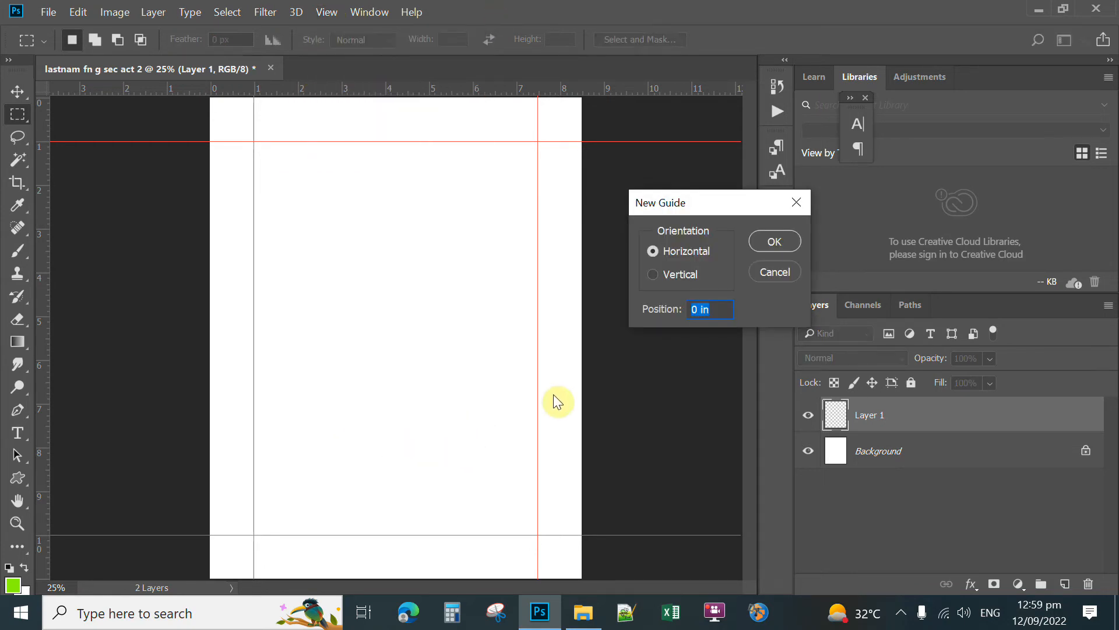
pyautogui.write('9')
pyautogui.click(774, 242)
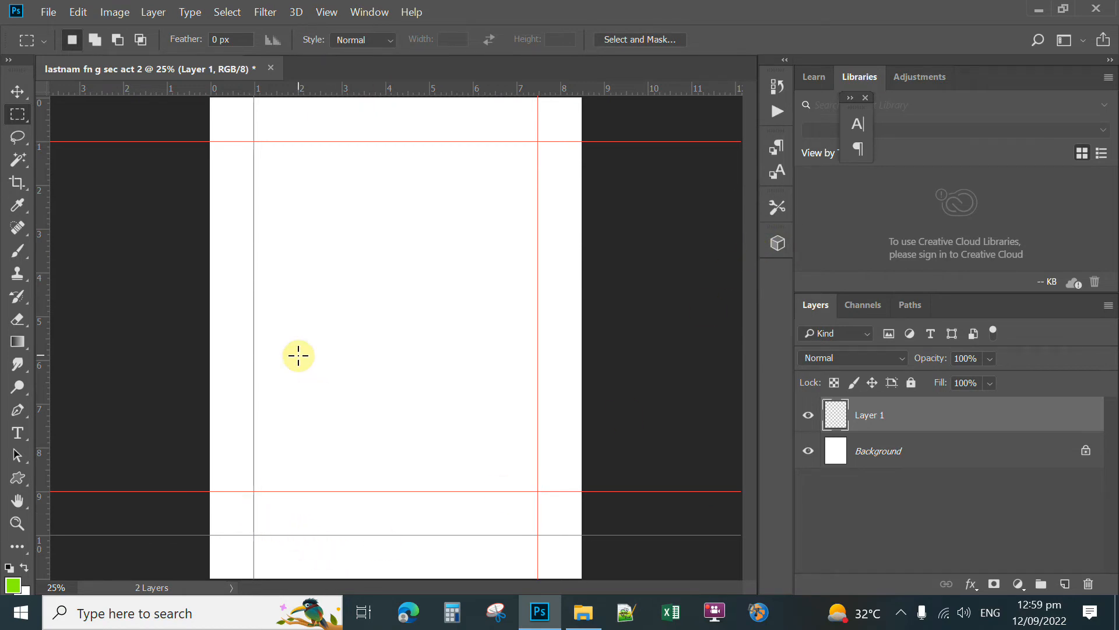
pyautogui.click(326, 13)
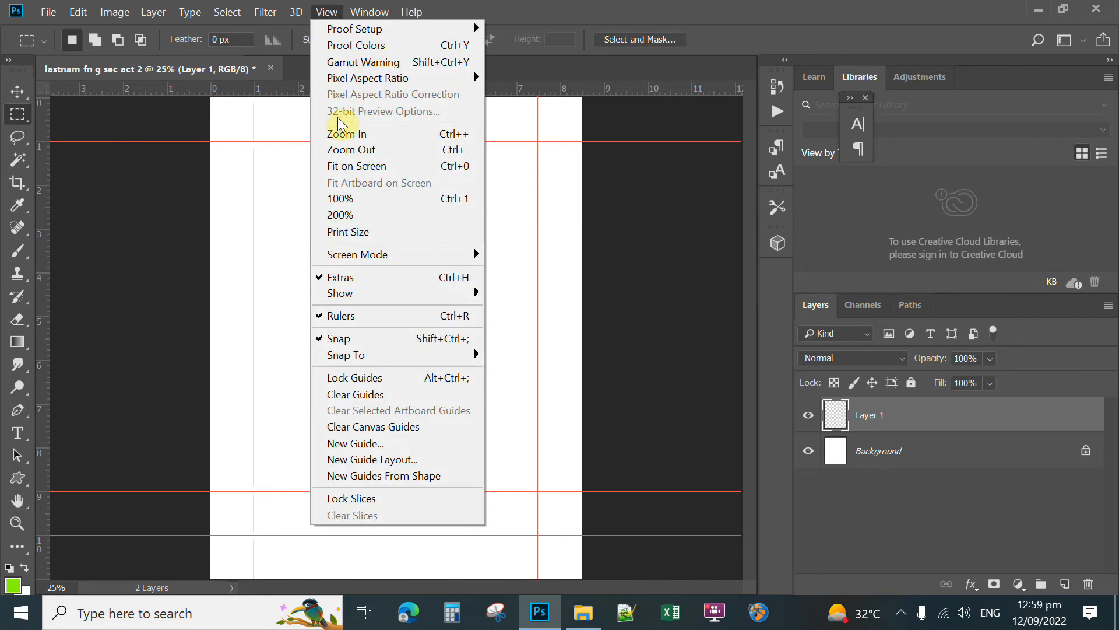
pyautogui.click(356, 445)
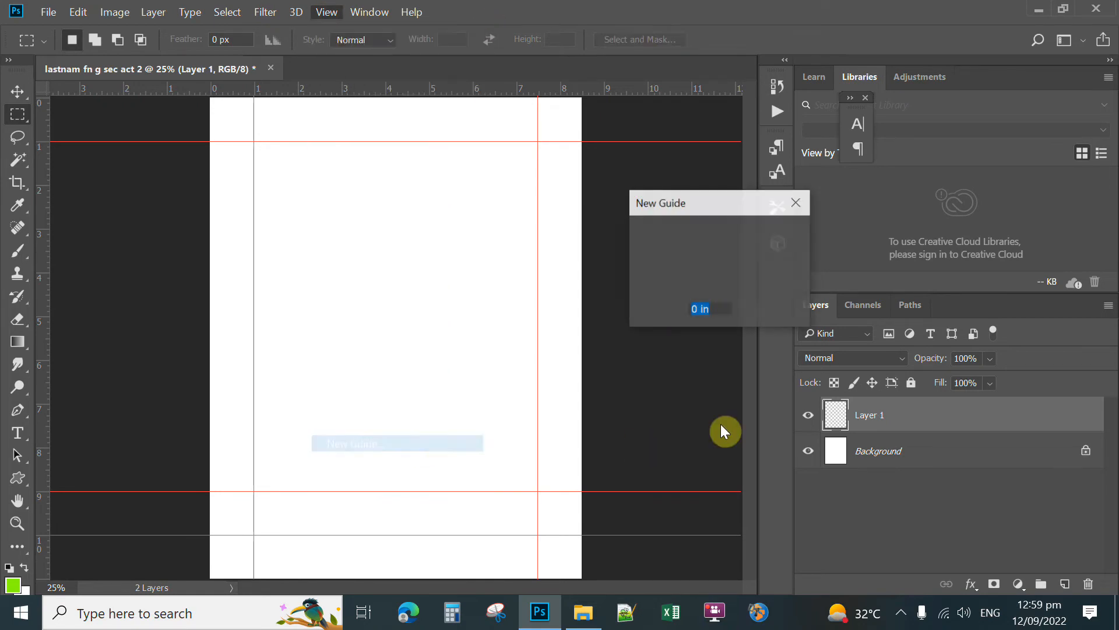
pyautogui.write('9.5')
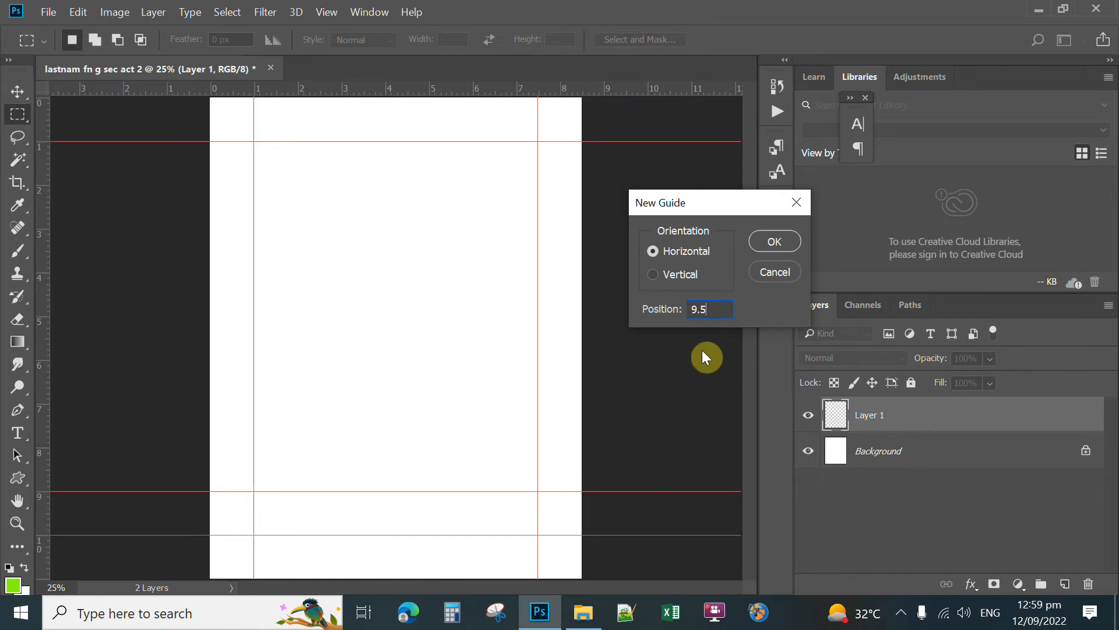
pyautogui.click(768, 243)
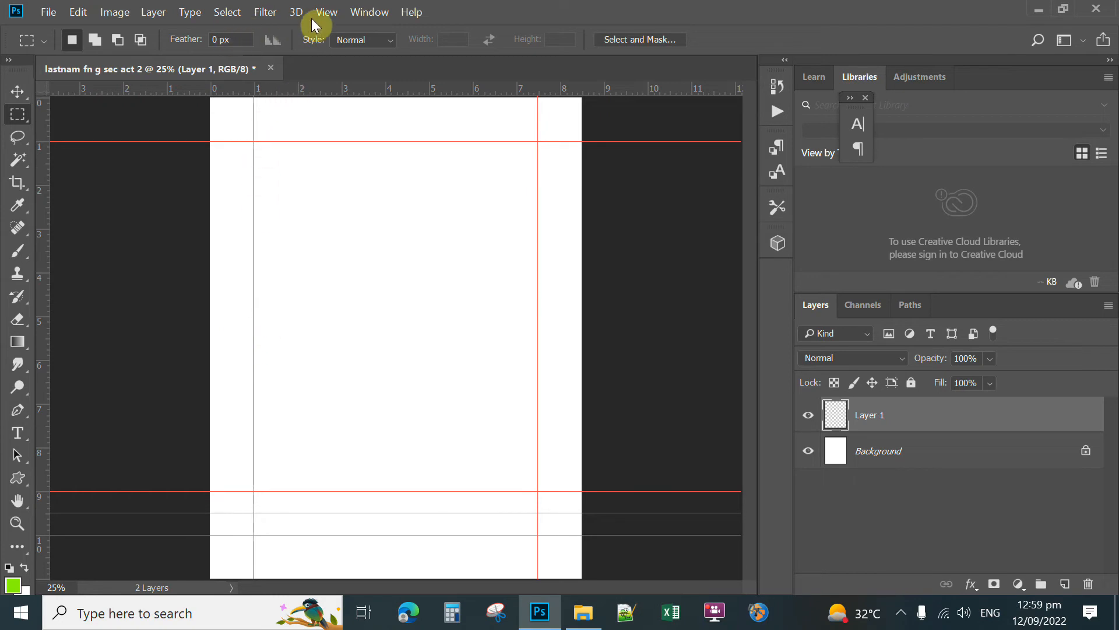
# Place two more vertical guides between the side margins, at 3 inches and 5.5 inches.
pyautogui.hotkey('alt', 'v')
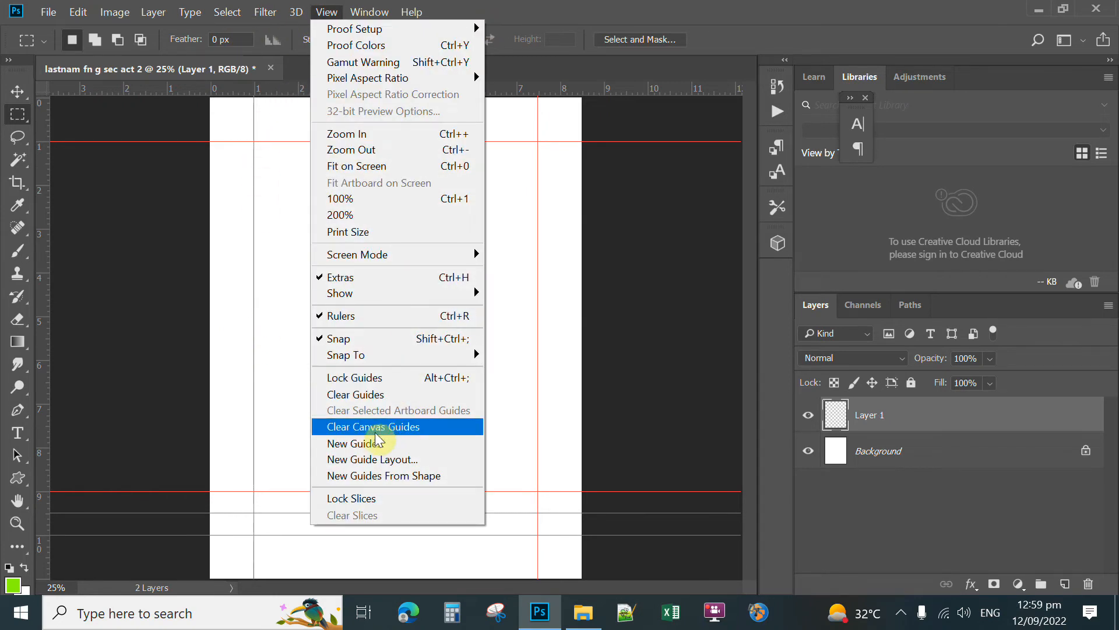
pyautogui.press('Return')
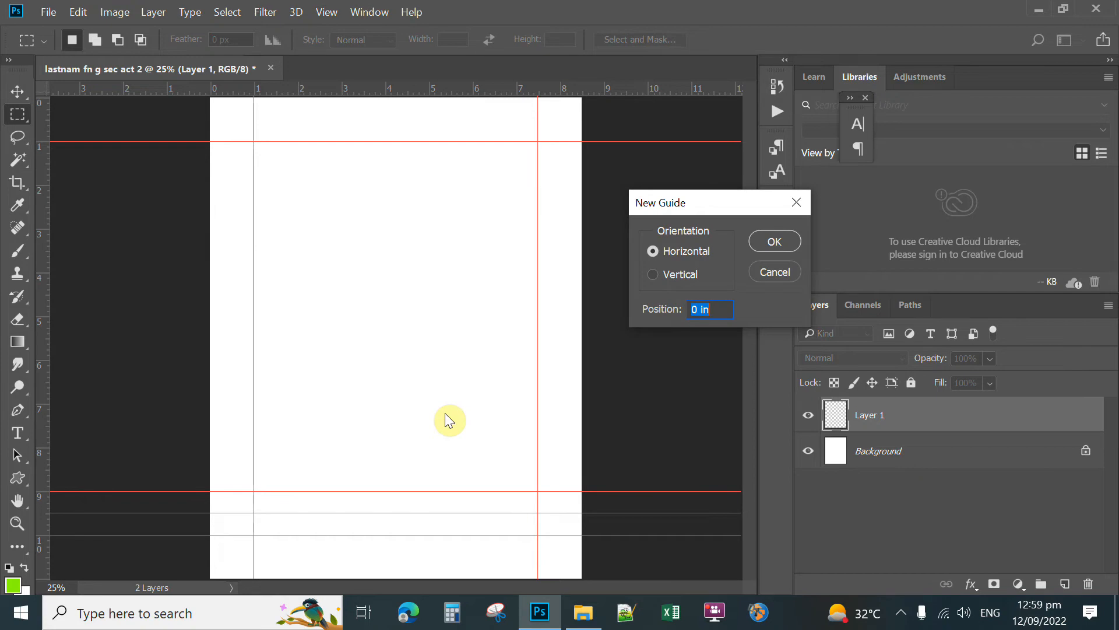
pyautogui.write('3')
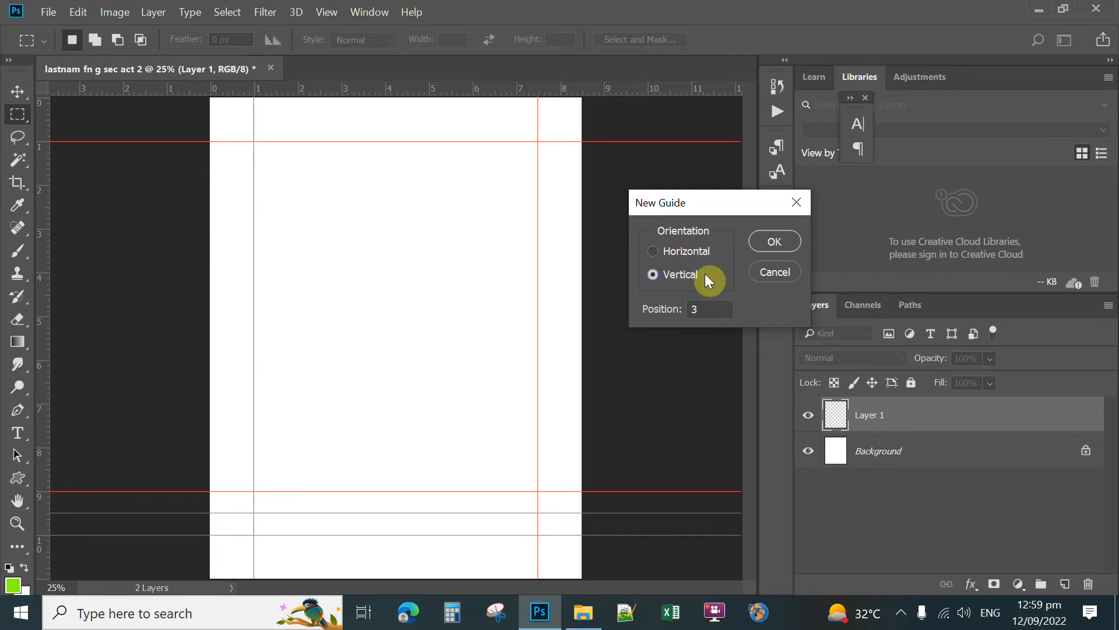
pyautogui.click(775, 242)
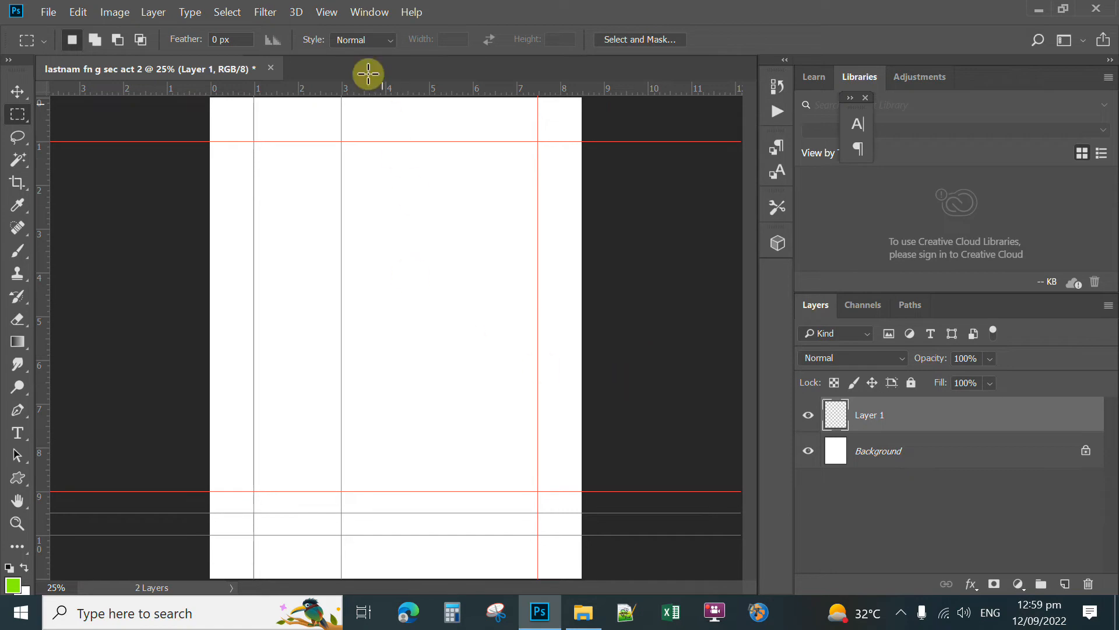
pyautogui.click(326, 12)
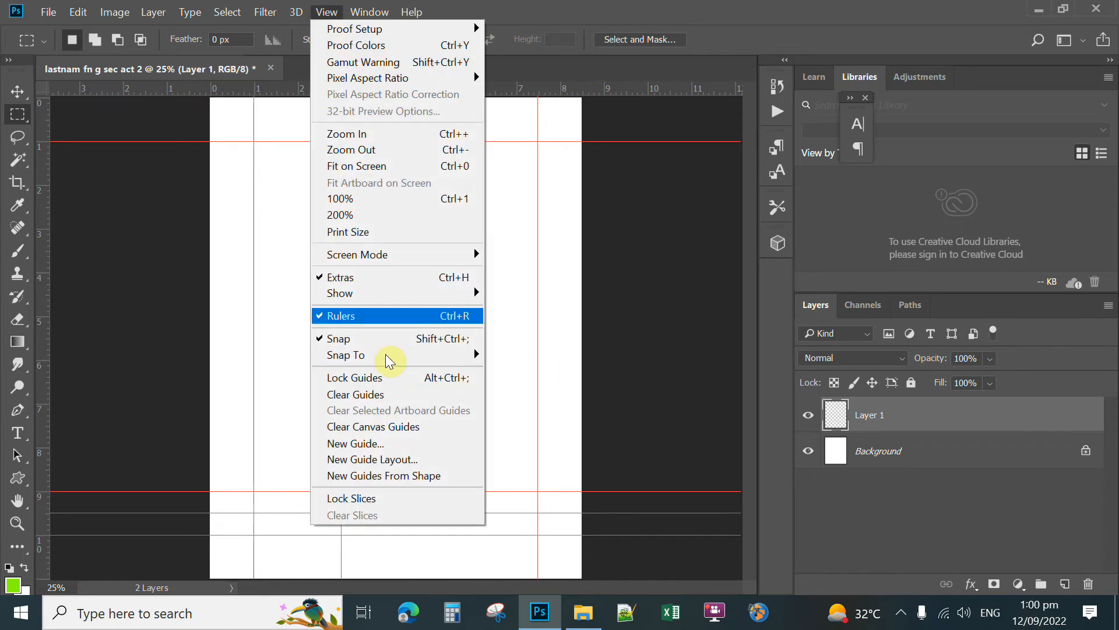
pyautogui.click(374, 441)
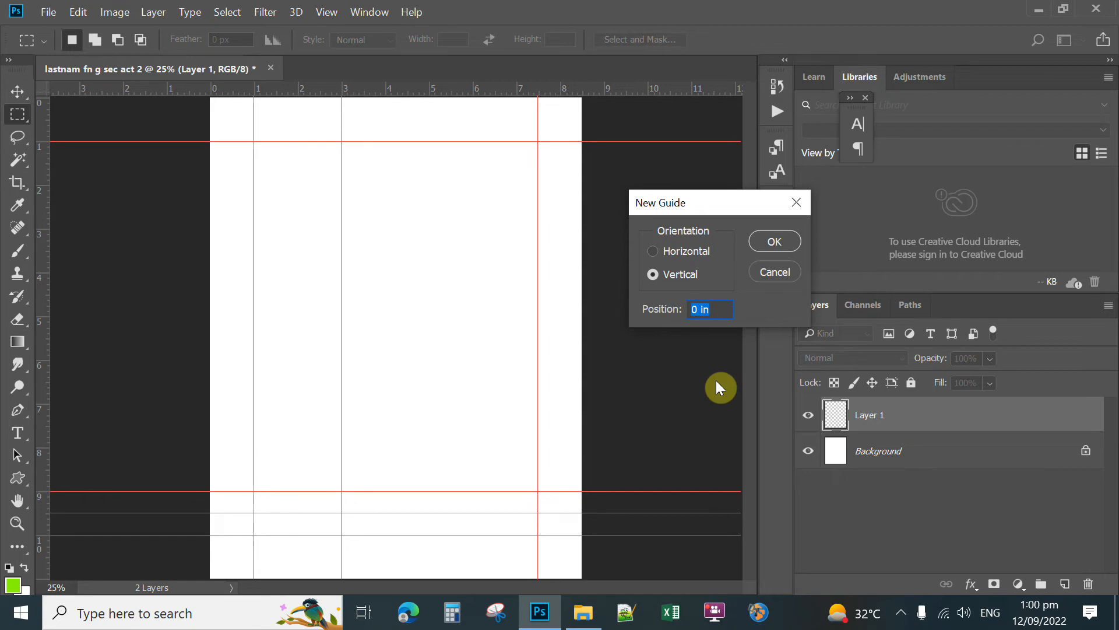
pyautogui.write('5.5')
pyautogui.click(762, 243)
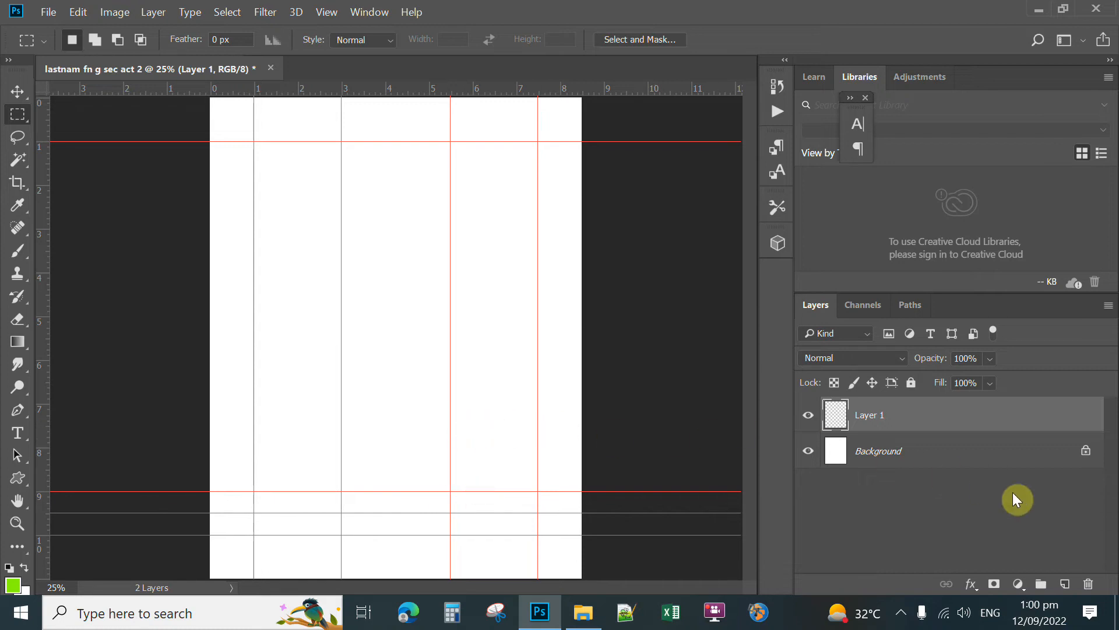
# Add another new layer at the top of the layer stack and name it "backgrnd".
pyautogui.click(1065, 584)
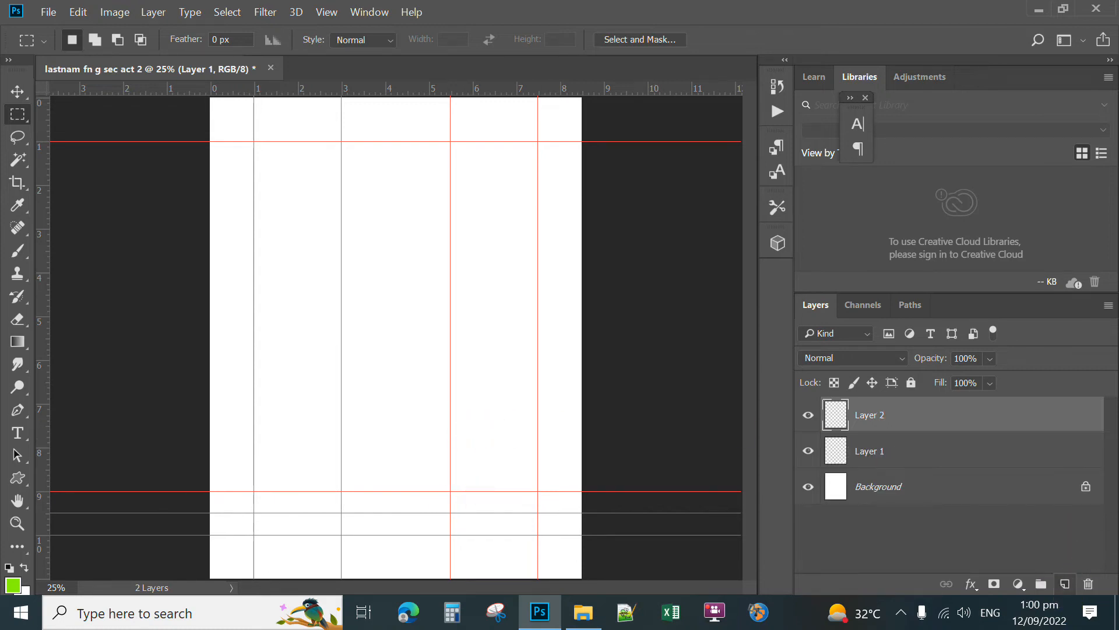
pyautogui.doubleClick(869, 415)
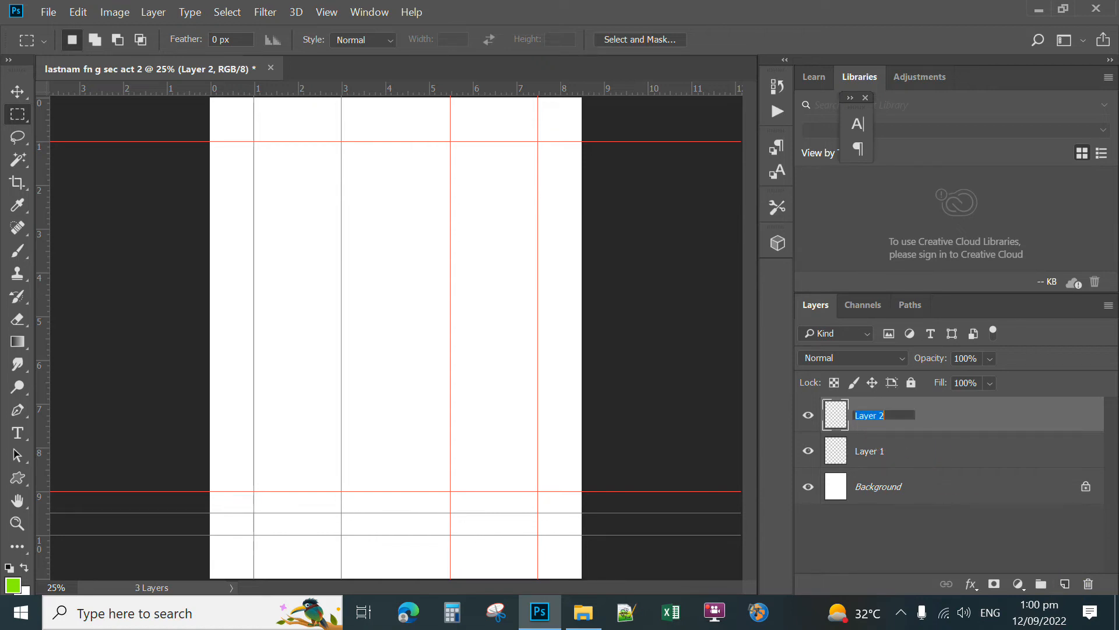
pyautogui.write('backgrnd')
pyautogui.press('Return')
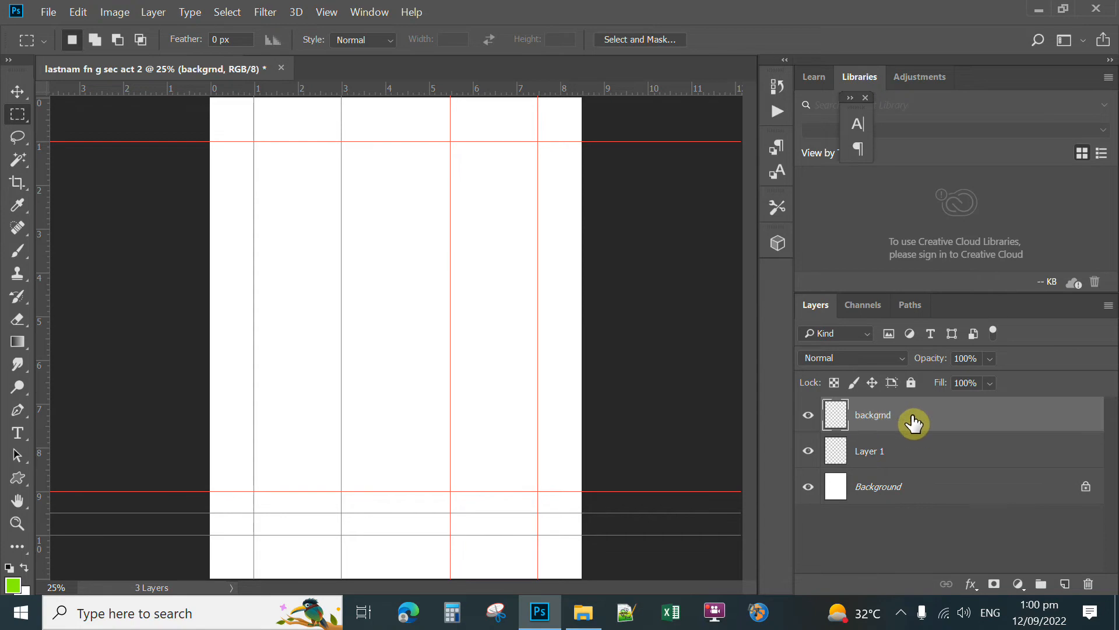
# Make a rectangular selection on the backgrnd layer inside the margin guides, from 1 to 7.5 inches across and 1 to 10 inches down.
pyautogui.click(19, 111)
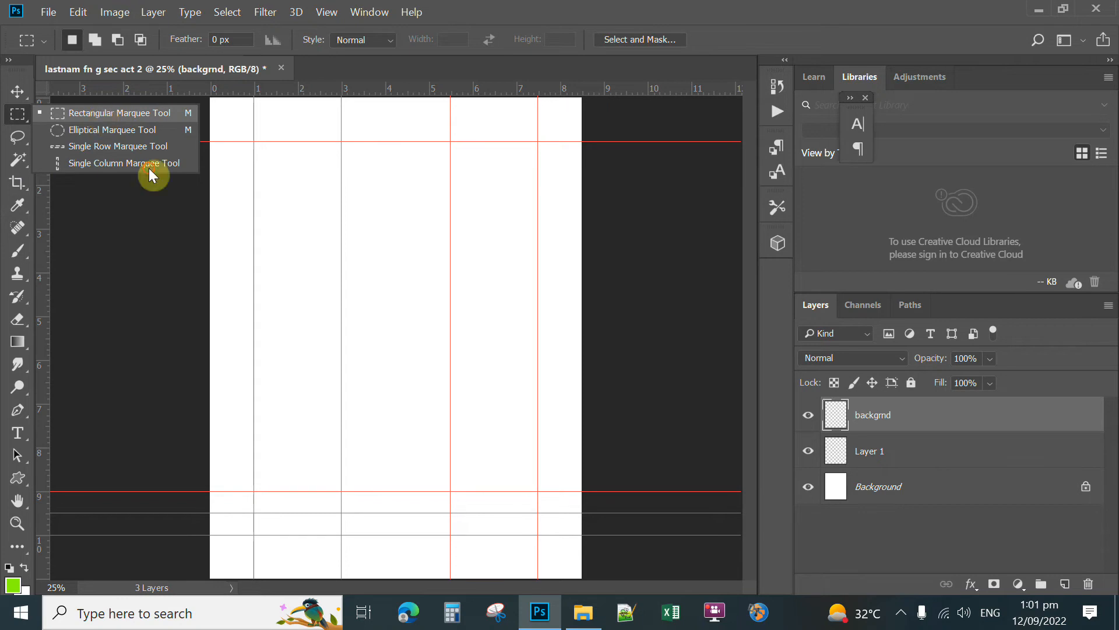
pyautogui.click(99, 112)
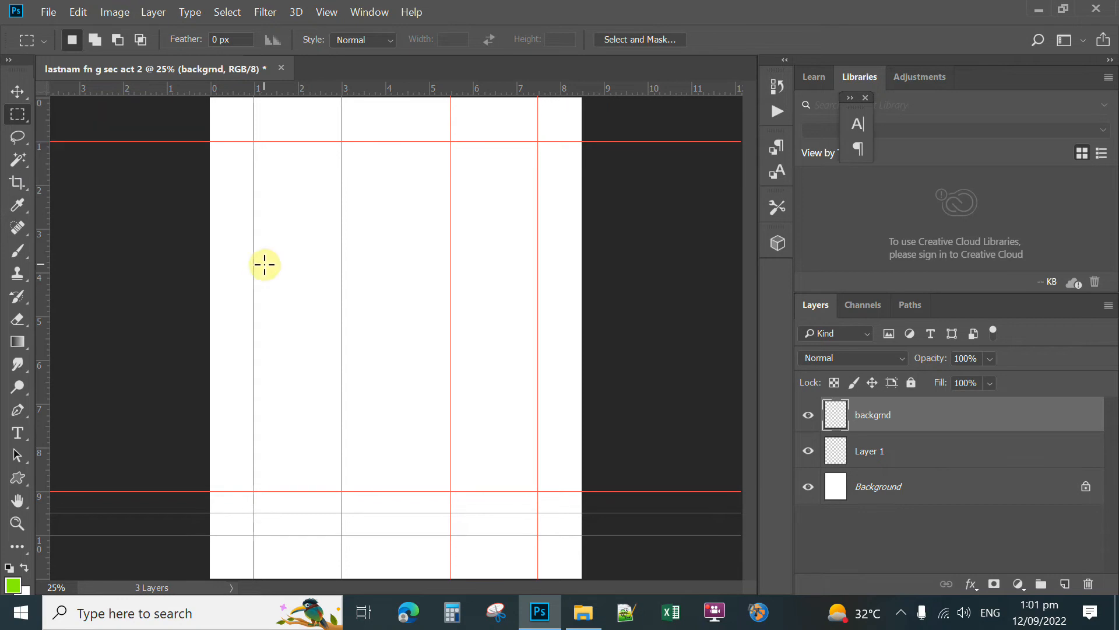
pyautogui.click(326, 12)
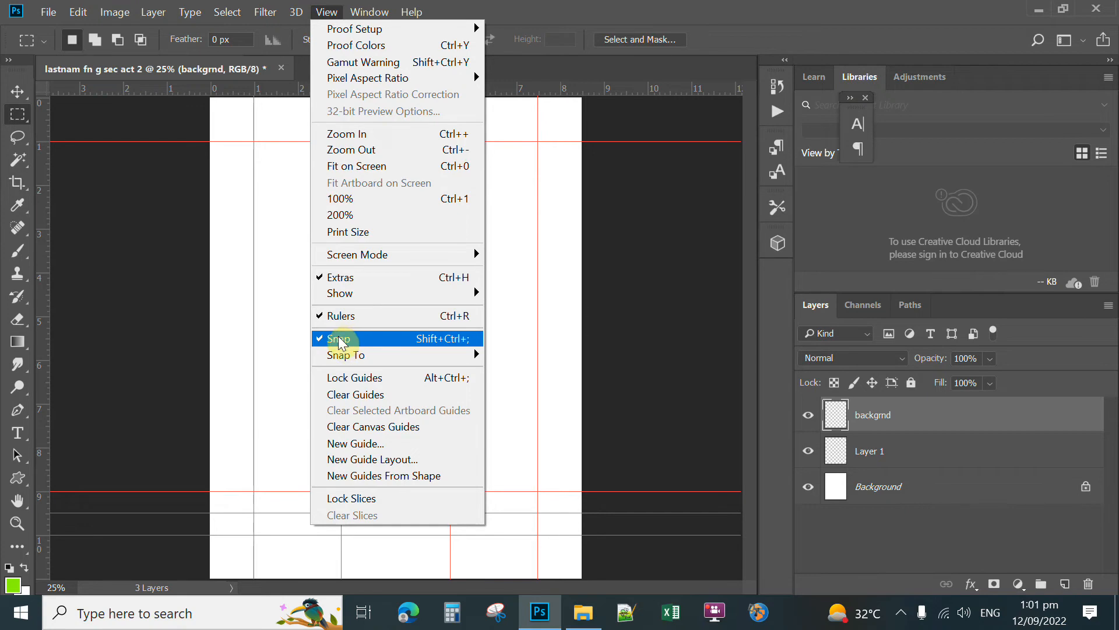
pyautogui.click(381, 214)
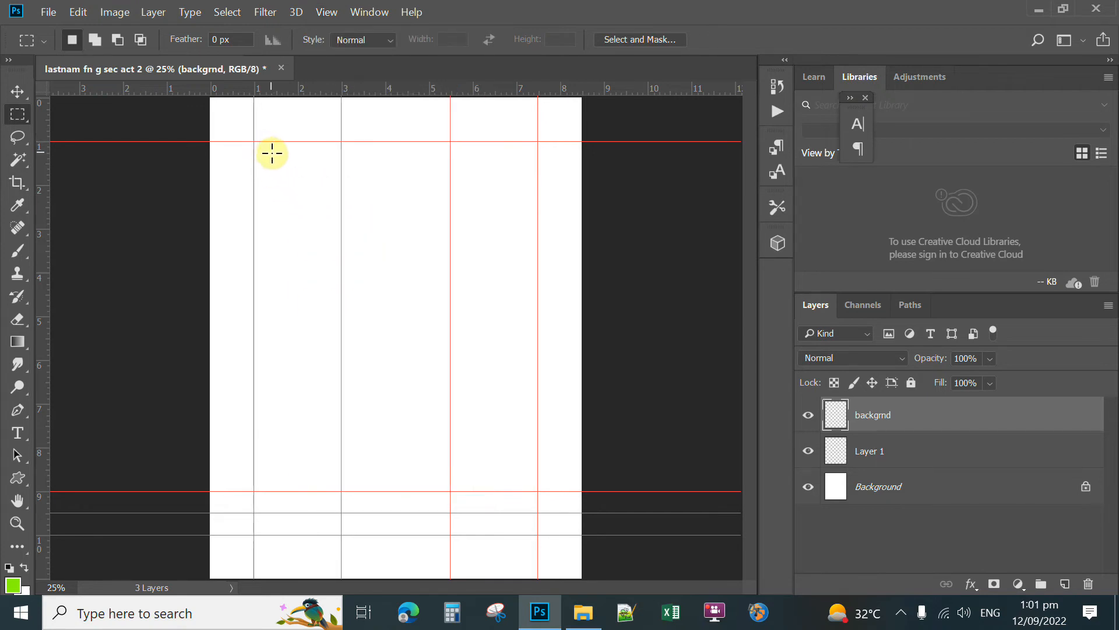
pyautogui.moveTo(254, 142); pyautogui.dragTo(541, 533)
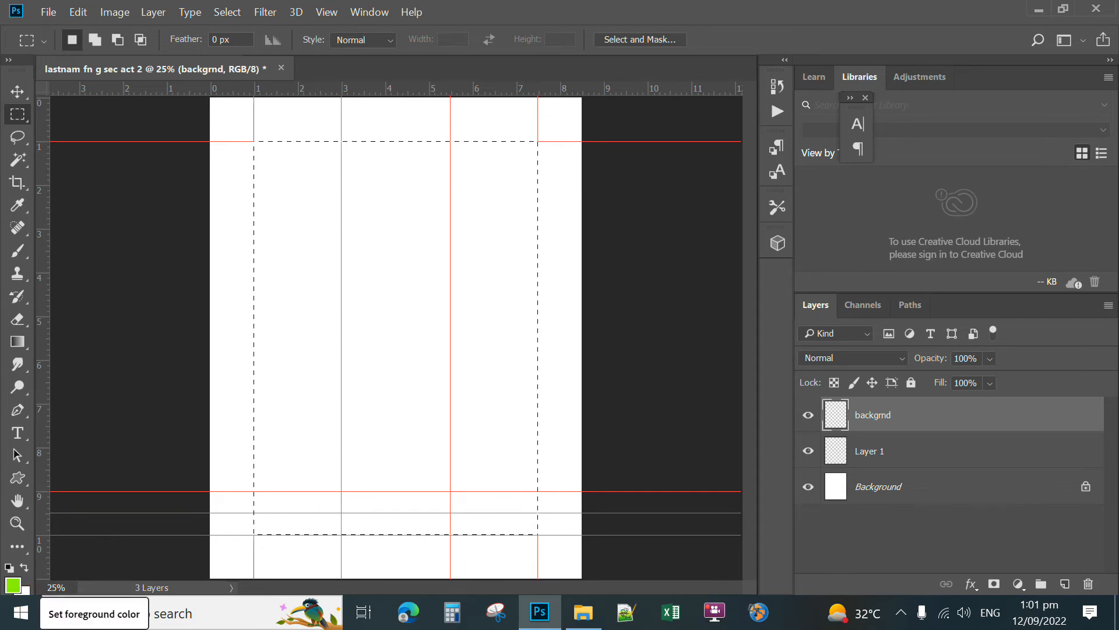
# Set the foreground colour to light green #b5f965 and fill the selection with it.
pyautogui.click(13, 584)
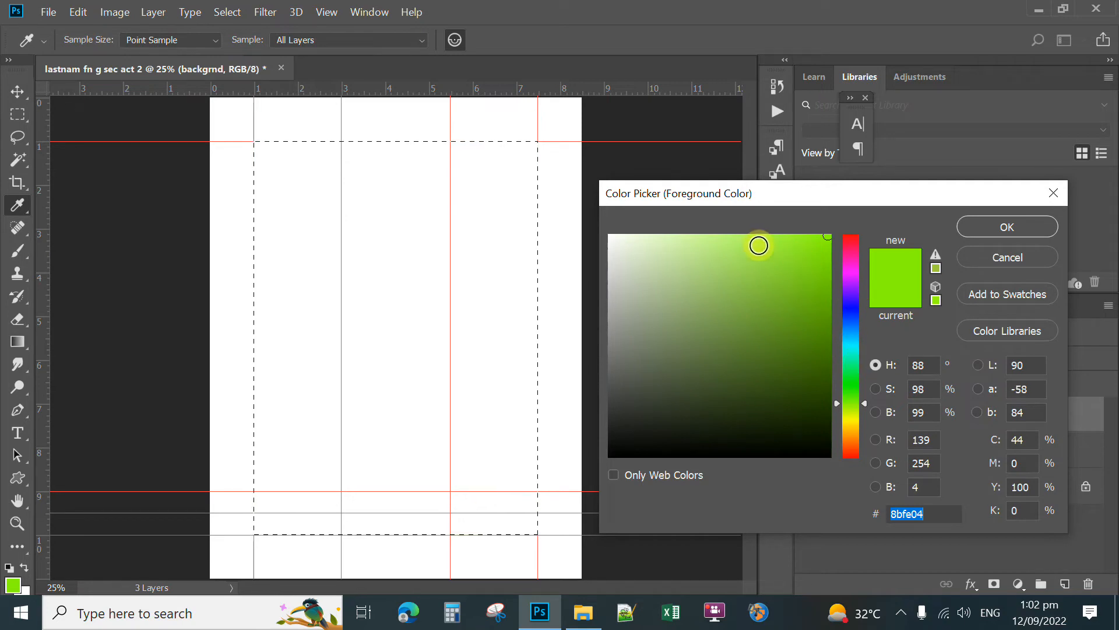
pyautogui.click(757, 243)
pyautogui.click(741, 239)
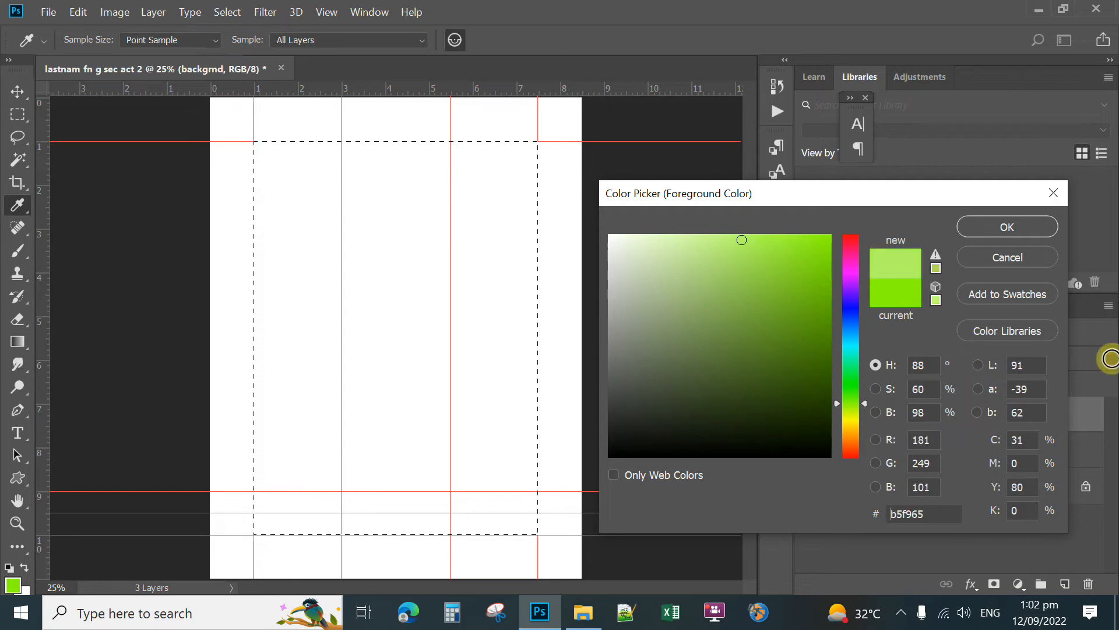
pyautogui.click(987, 228)
pyautogui.press('m')
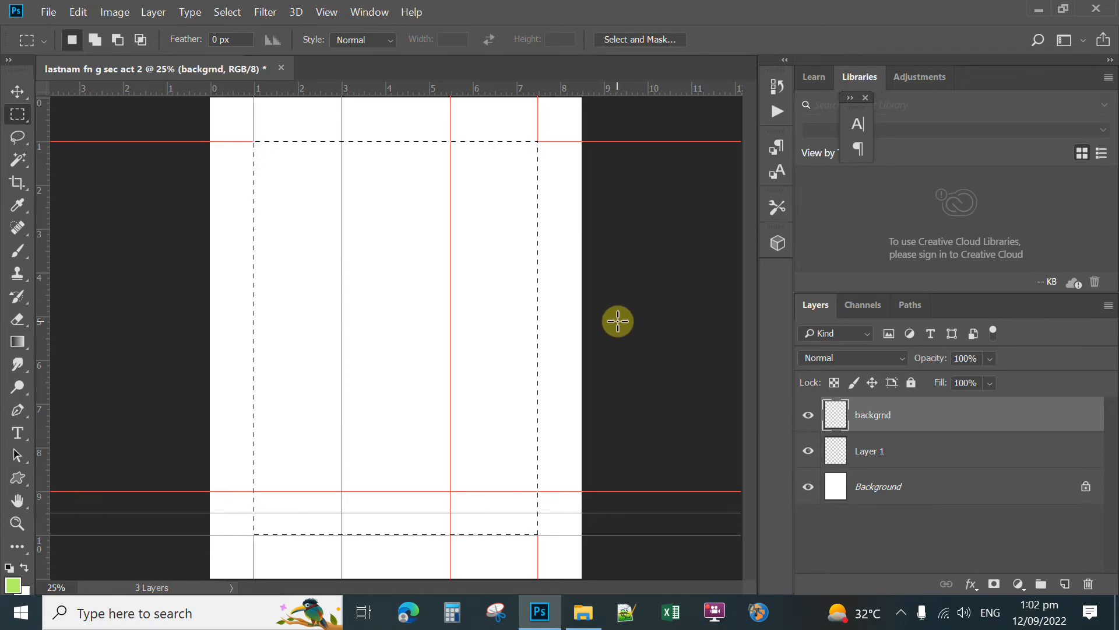
pyautogui.hotkey('alt', 'BackSpace')
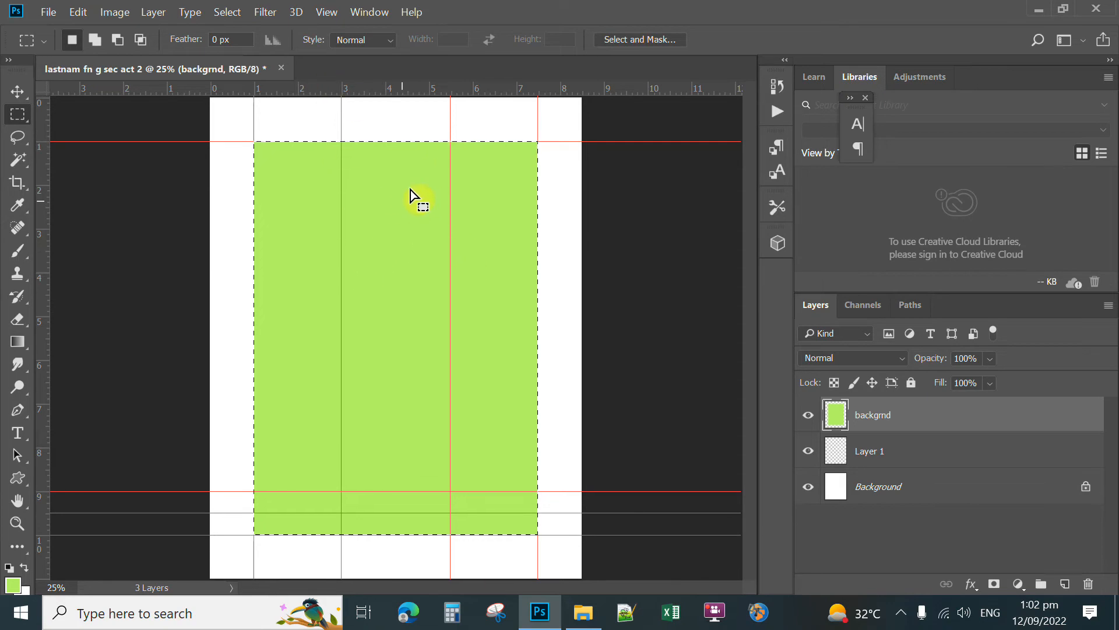
# Fill the selection with a vertical linear gradient from magenta at the top to cyan at the bottom, and deselect it.
pyautogui.click(17, 344)
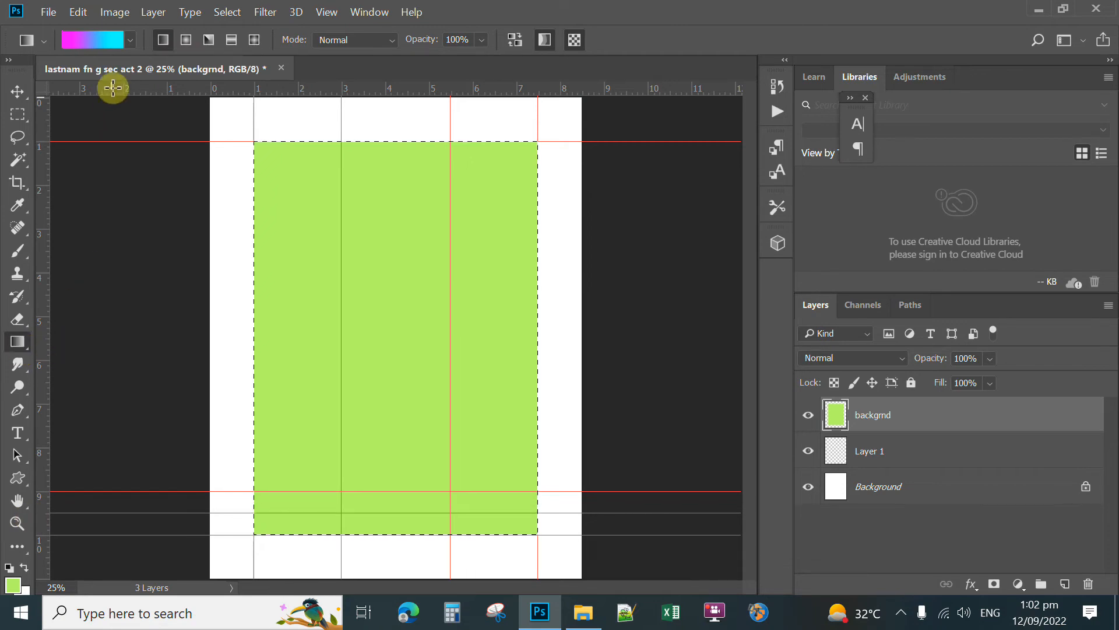
pyautogui.click(94, 39)
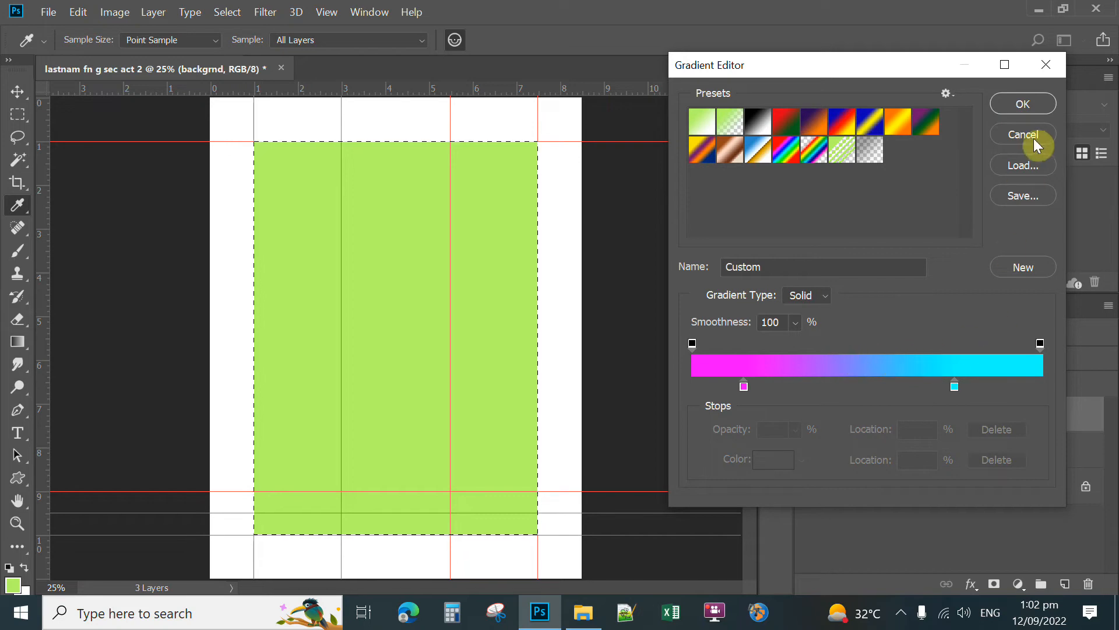
pyautogui.click(1023, 103)
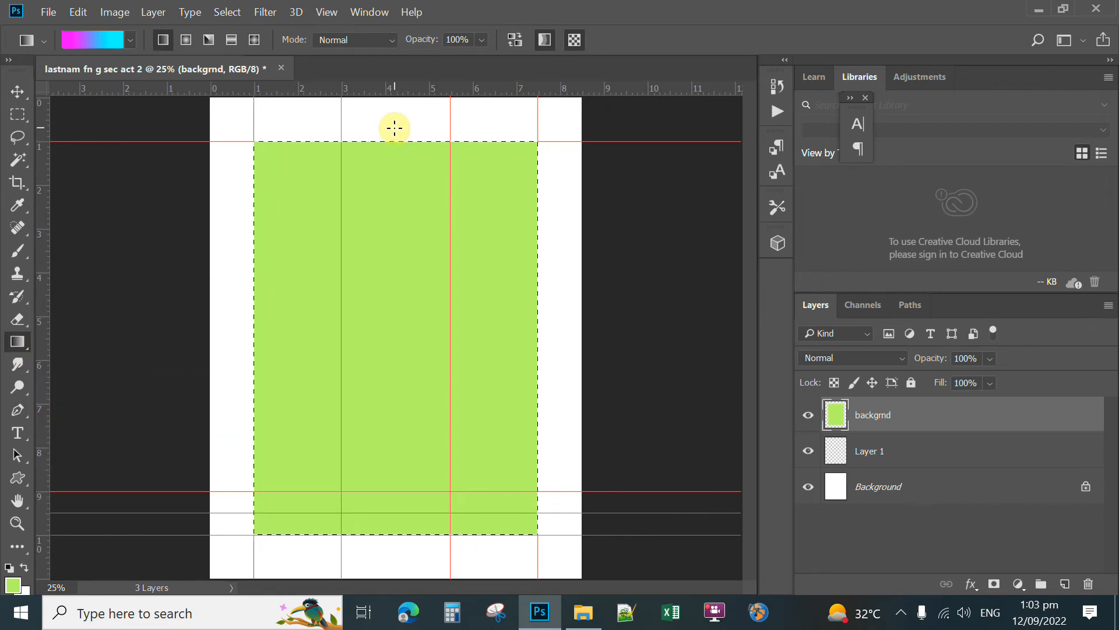
pyautogui.moveTo(399, 542); pyautogui.dragTo(412, 579)
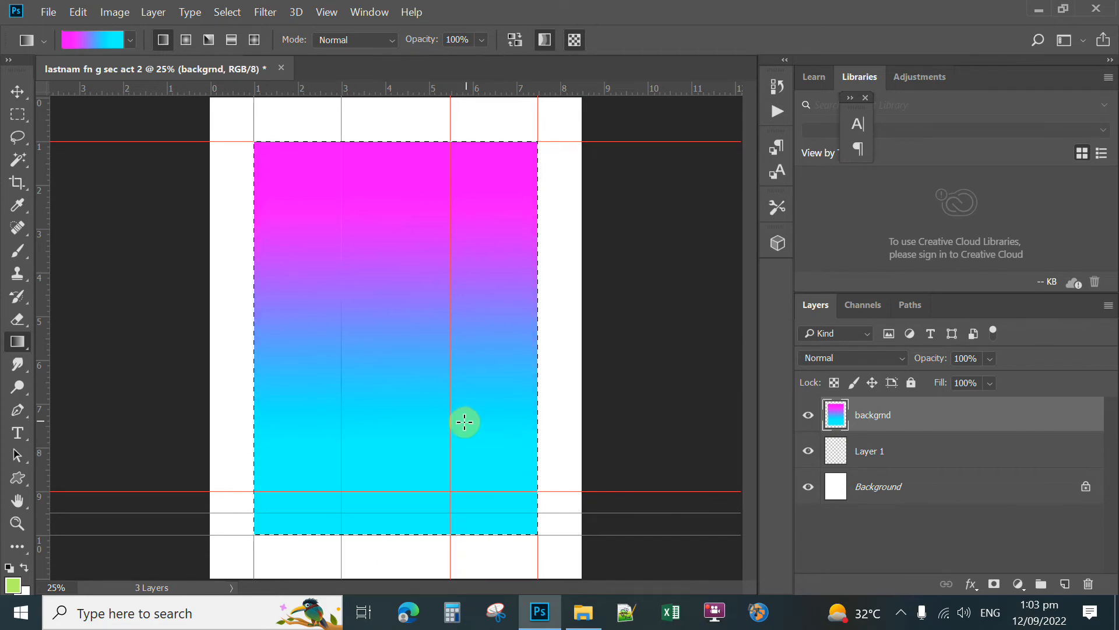
pyautogui.click(227, 12)
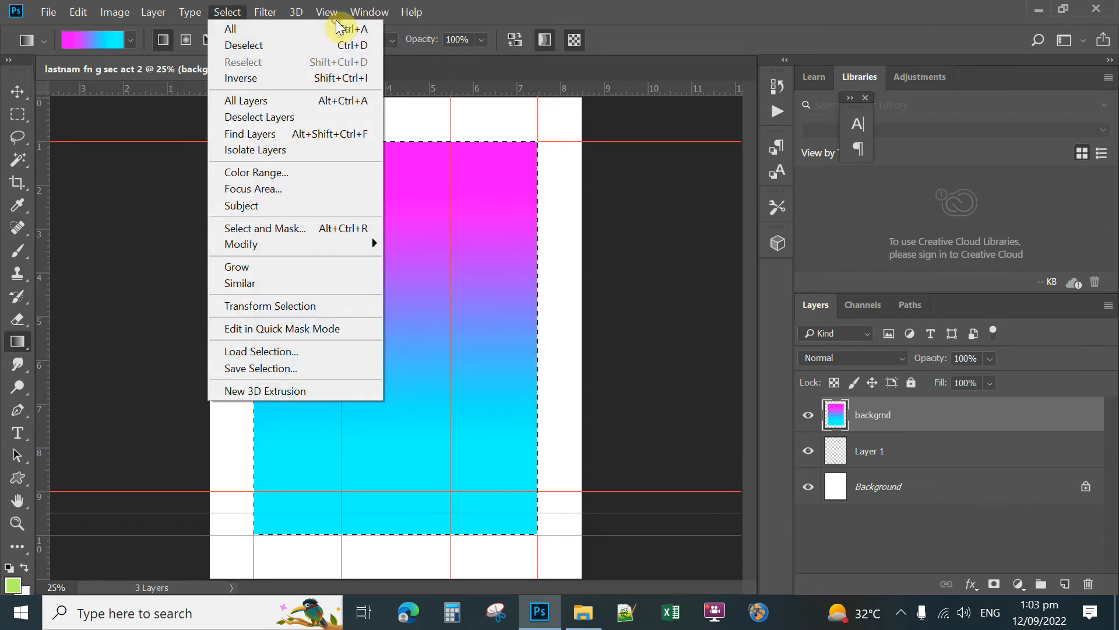
pyautogui.click(343, 51)
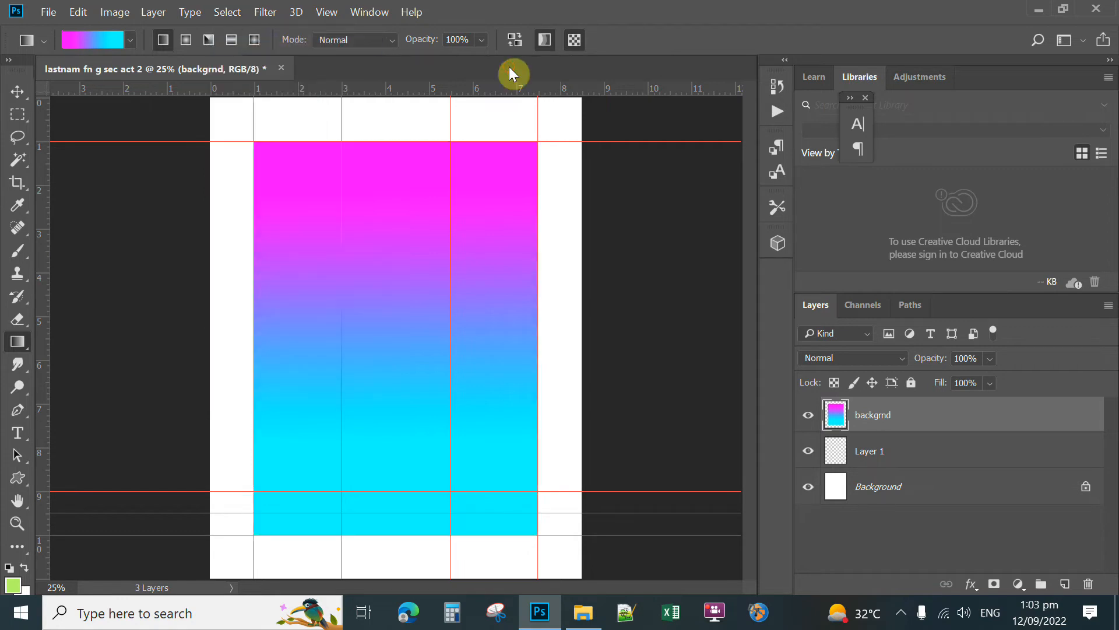
# Add a new layer above the backgrnd layer.
pyautogui.click(1067, 585)
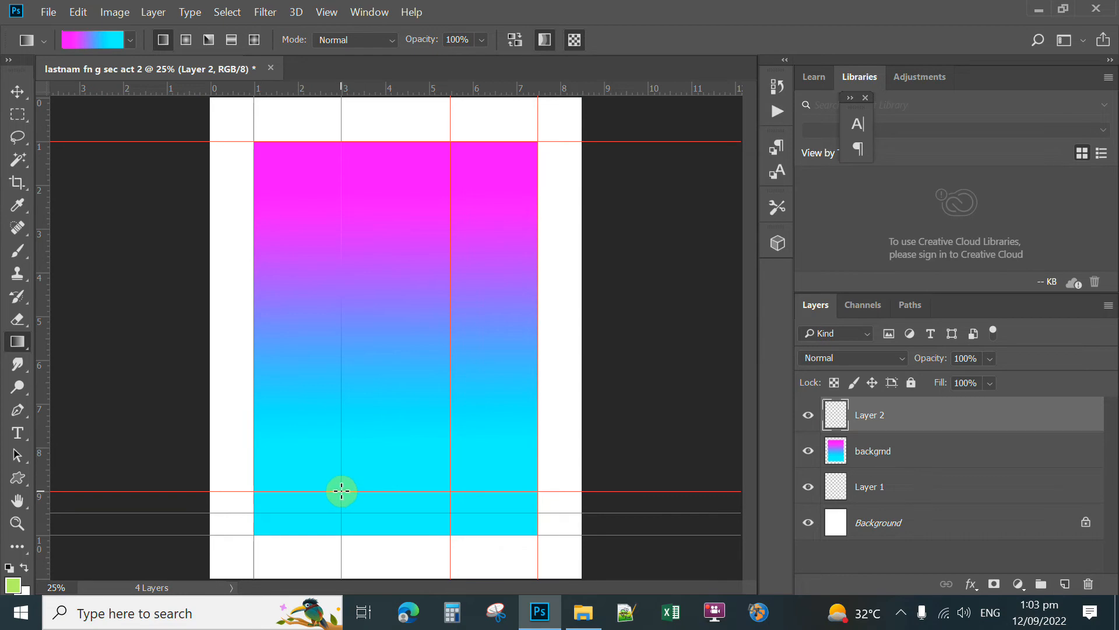
pyautogui.moveTo(342, 492); pyautogui.dragTo(374, 511)
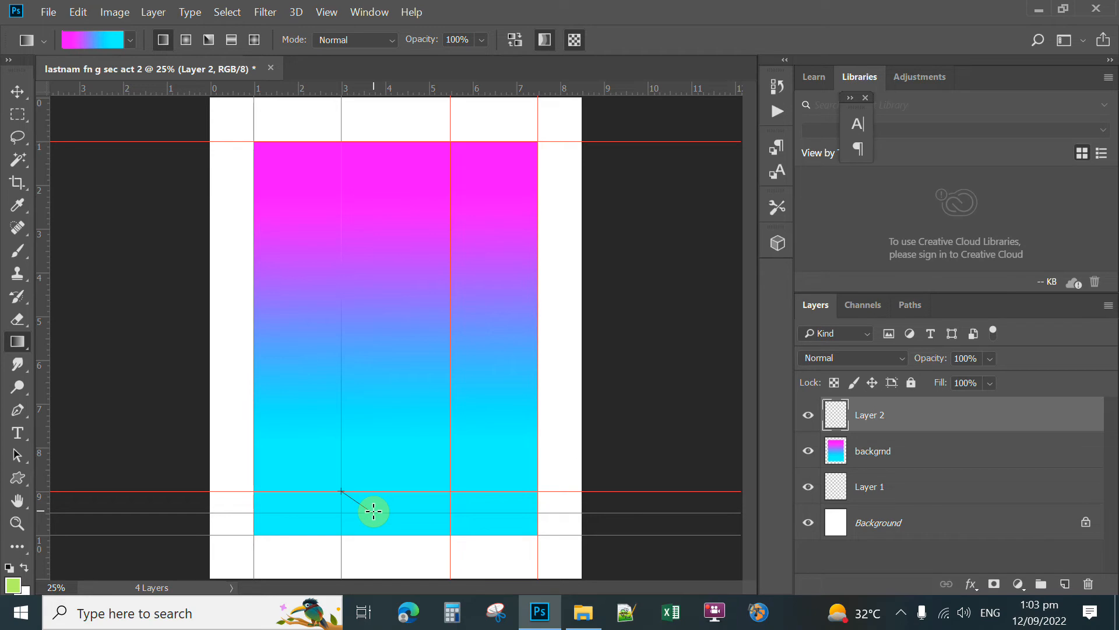
pyautogui.moveTo(373, 511); pyautogui.dragTo(373, 512)
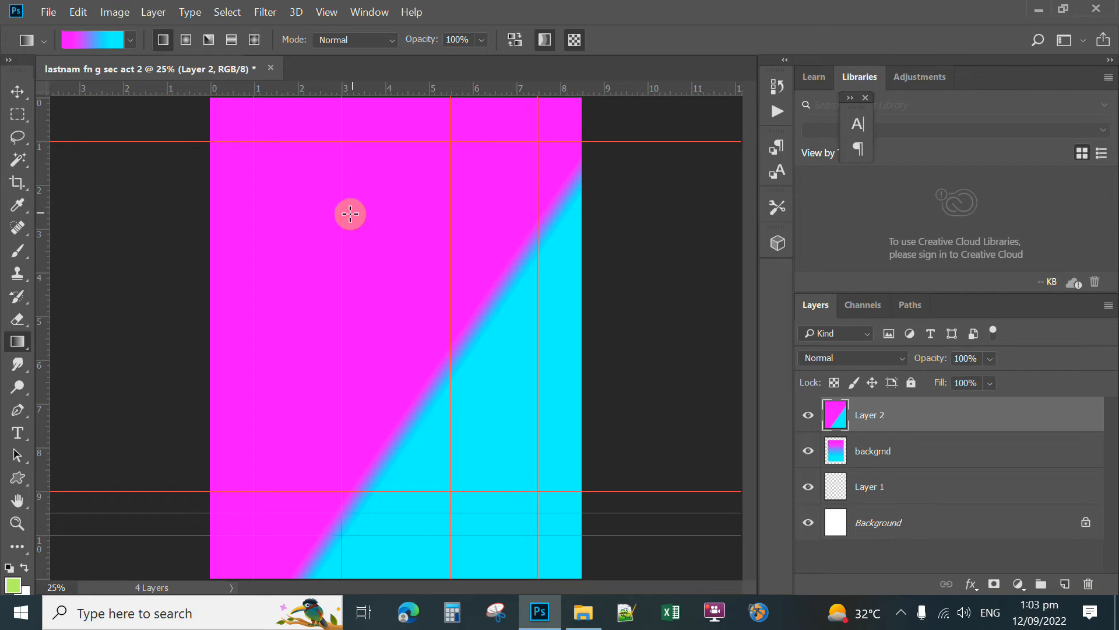
pyautogui.click(75, 14)
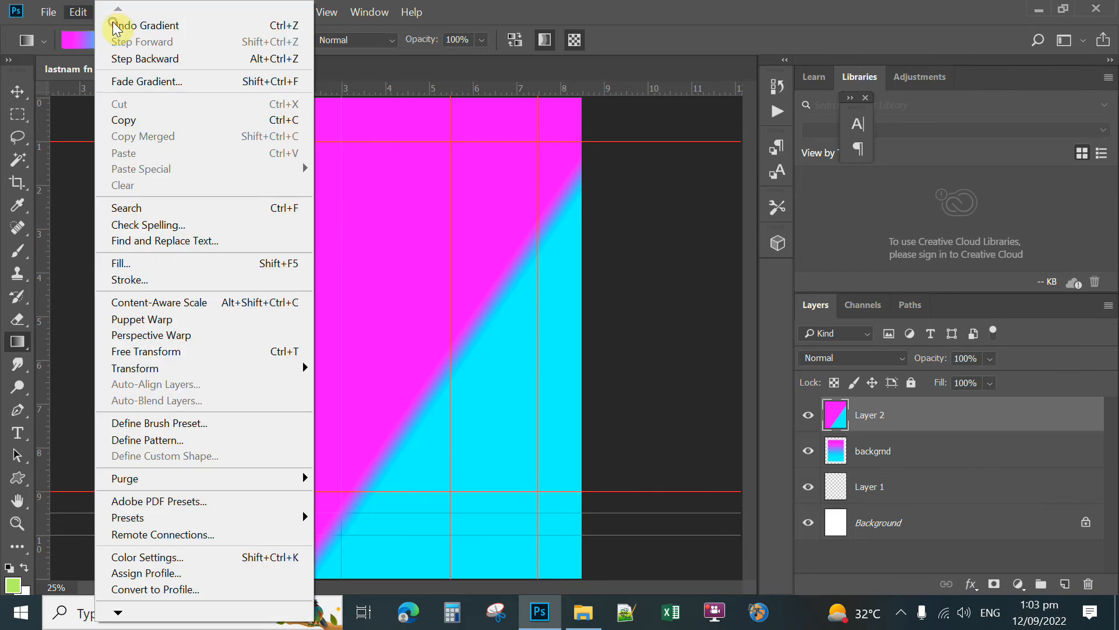
pyautogui.click(117, 58)
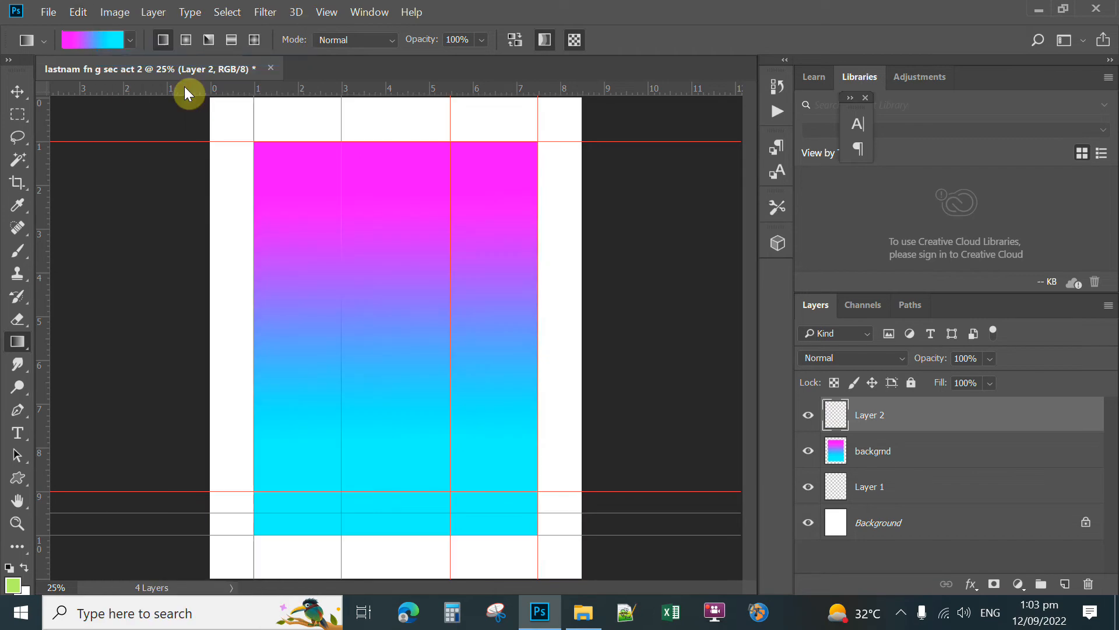
# Select a rectangle between the inner guides near the page's bottom, from 3 to 5.5 inches across and 9 to 10 inches down.
pyautogui.click(17, 118)
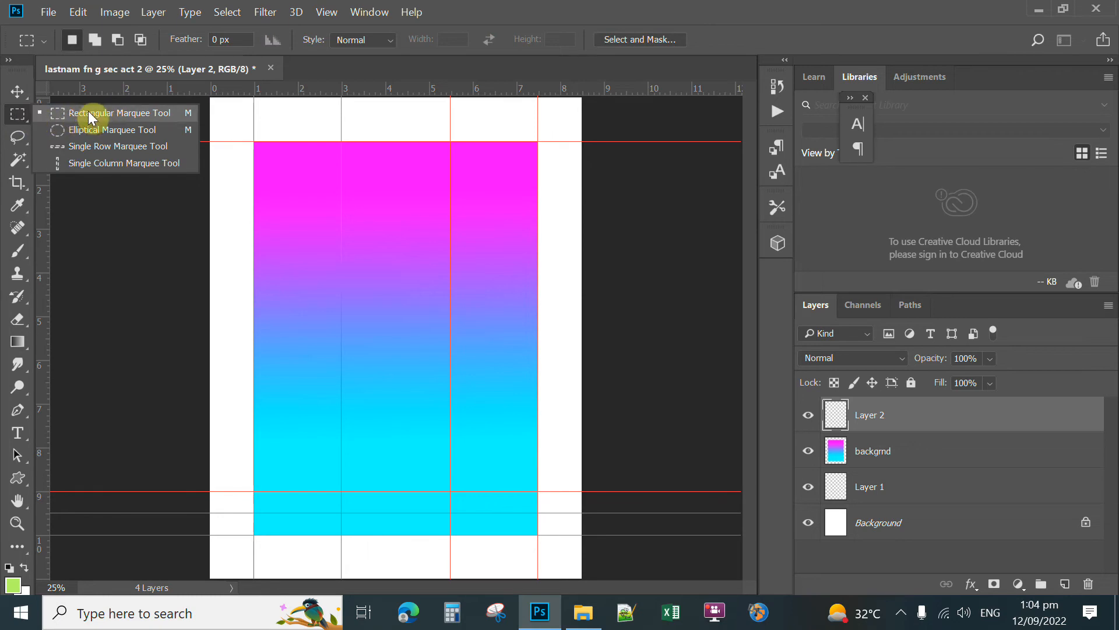
pyautogui.click(21, 115)
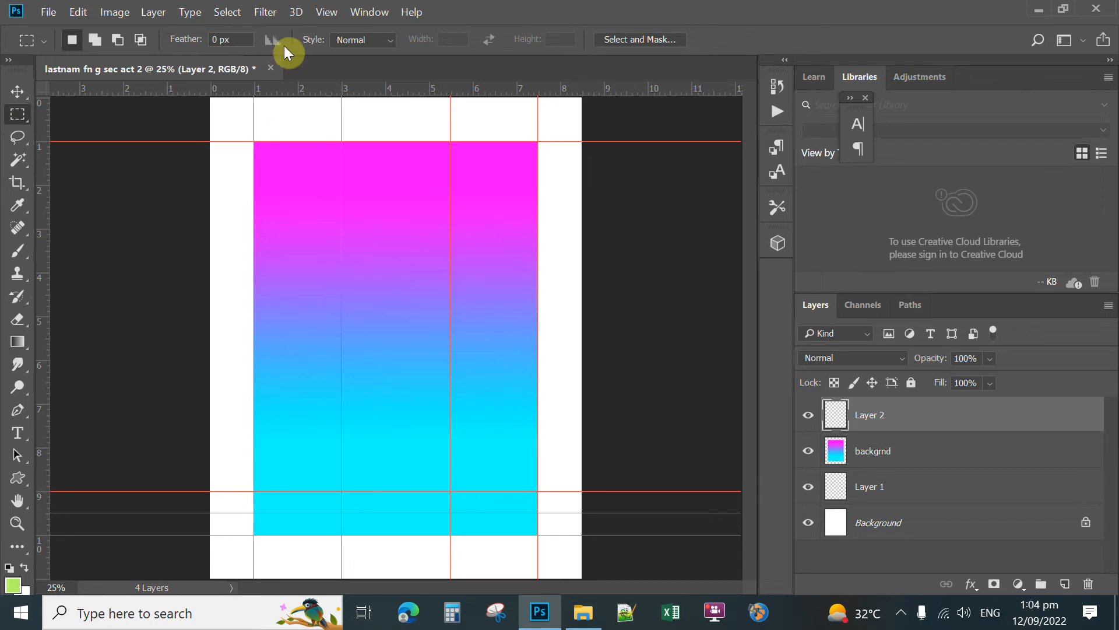
pyautogui.click(324, 12)
pyautogui.click(479, 21)
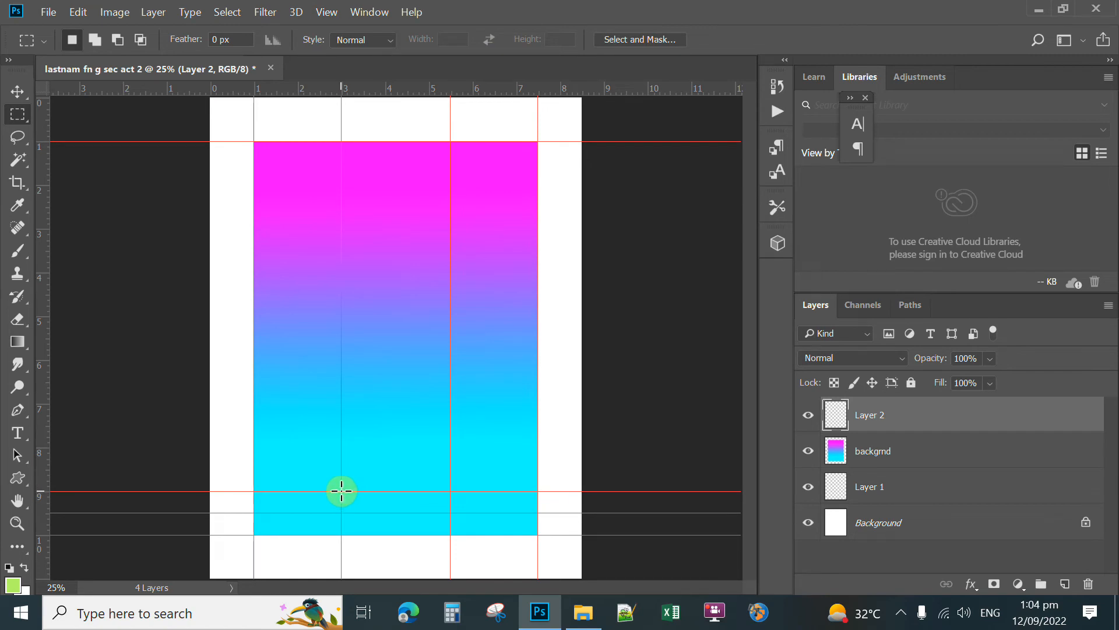
pyautogui.moveTo(340, 491); pyautogui.dragTo(455, 537)
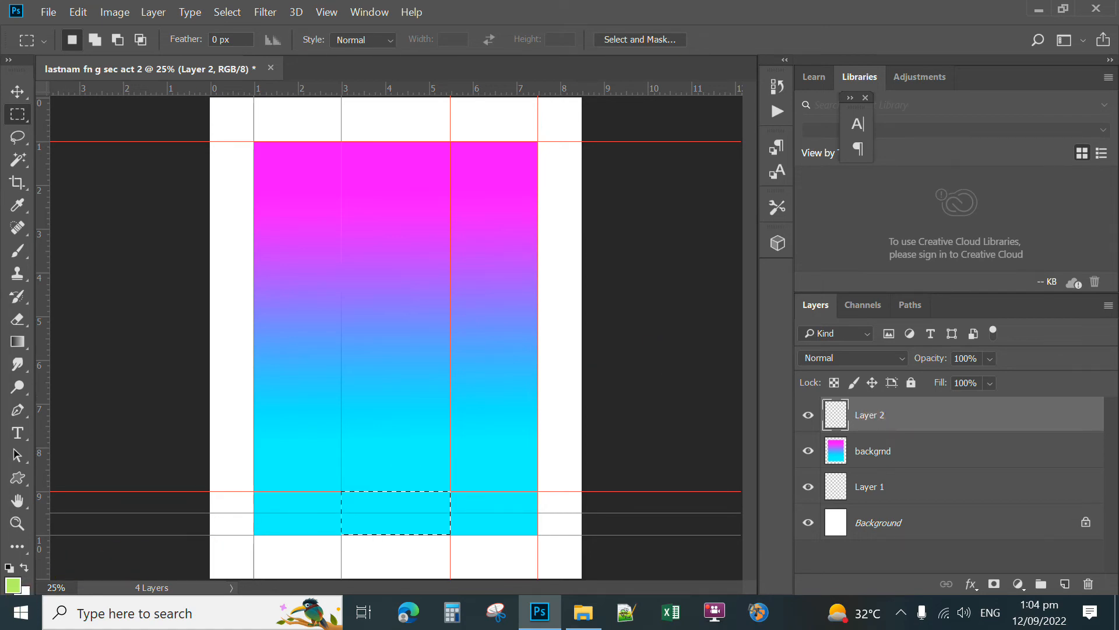
# Fill the selected rectangle with light green #bcf27c on the new layer, and deselect it.
pyautogui.click(13, 584)
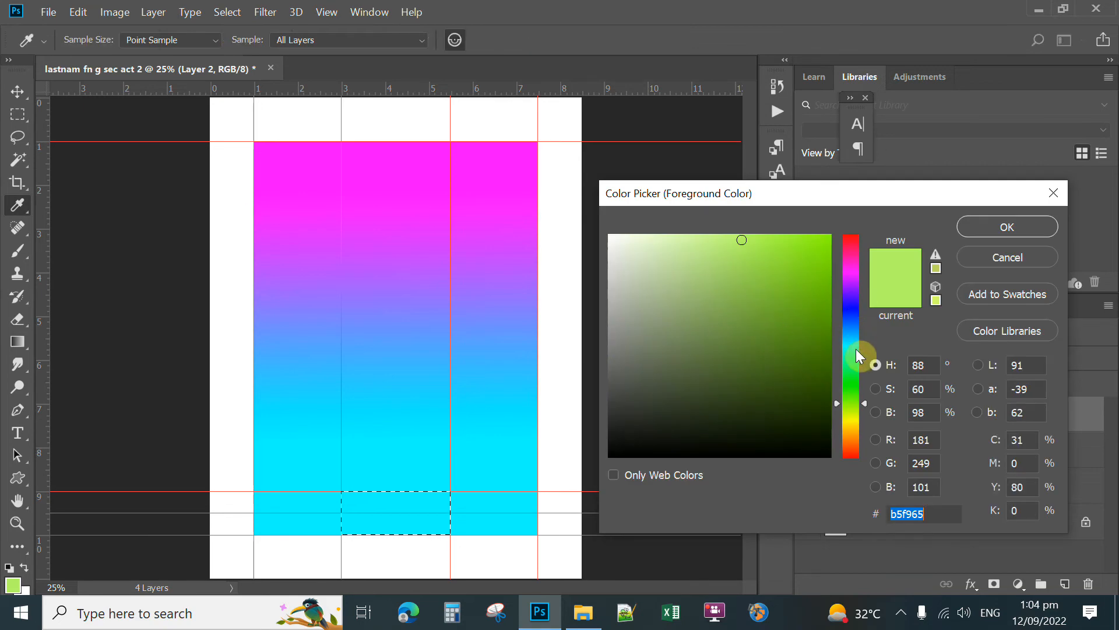
pyautogui.click(717, 245)
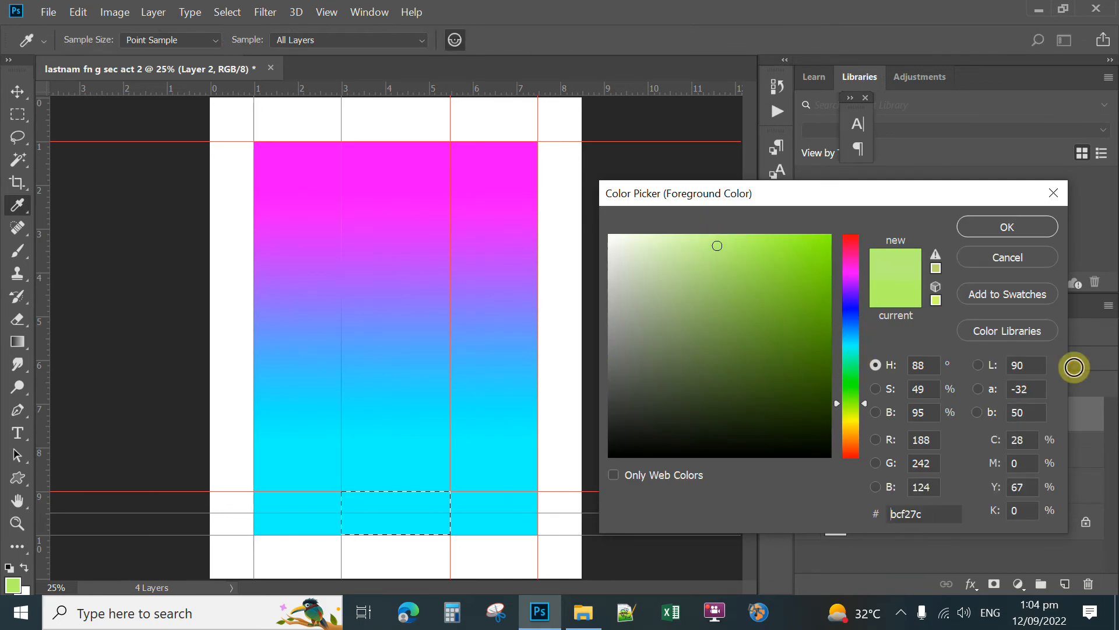
pyautogui.click(980, 226)
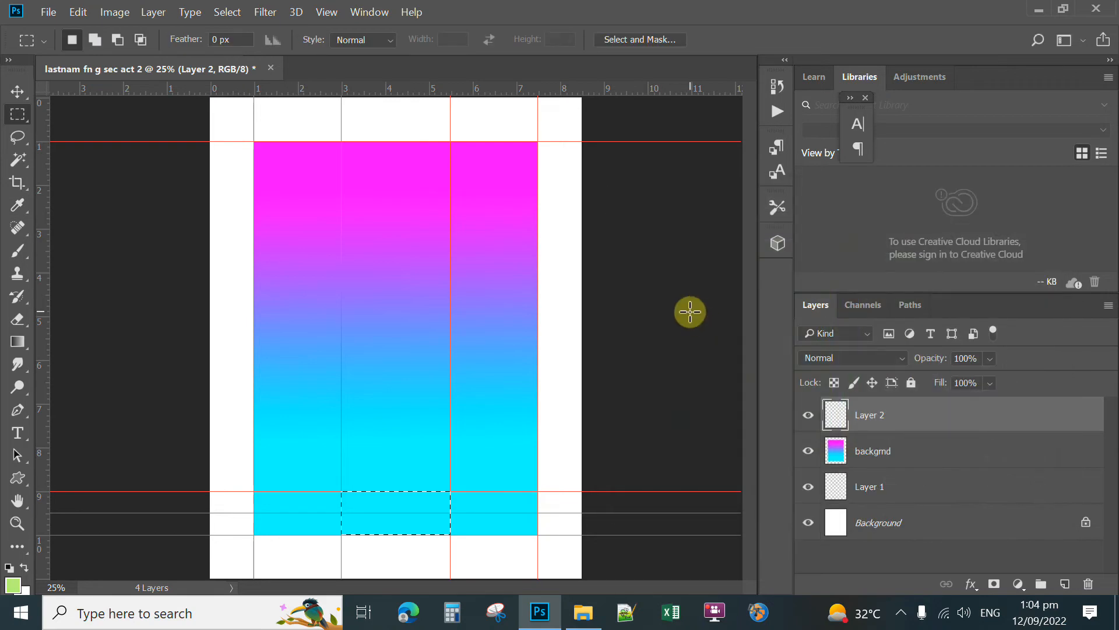
pyautogui.hotkey('alt', 'BackSpace')
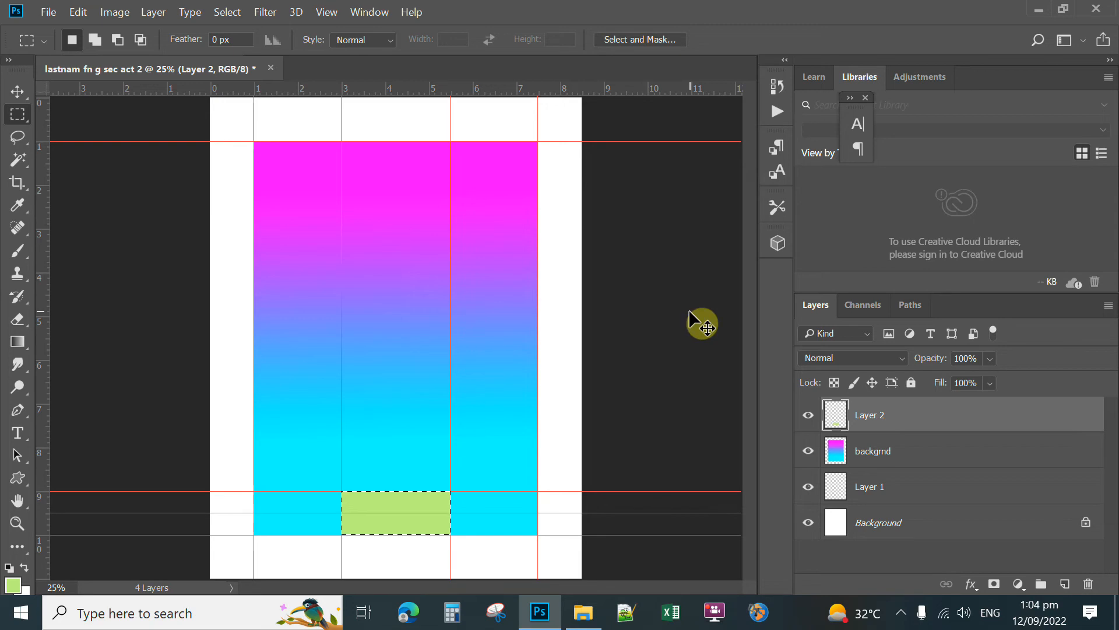
pyautogui.hotkey('ctrl', 'd')
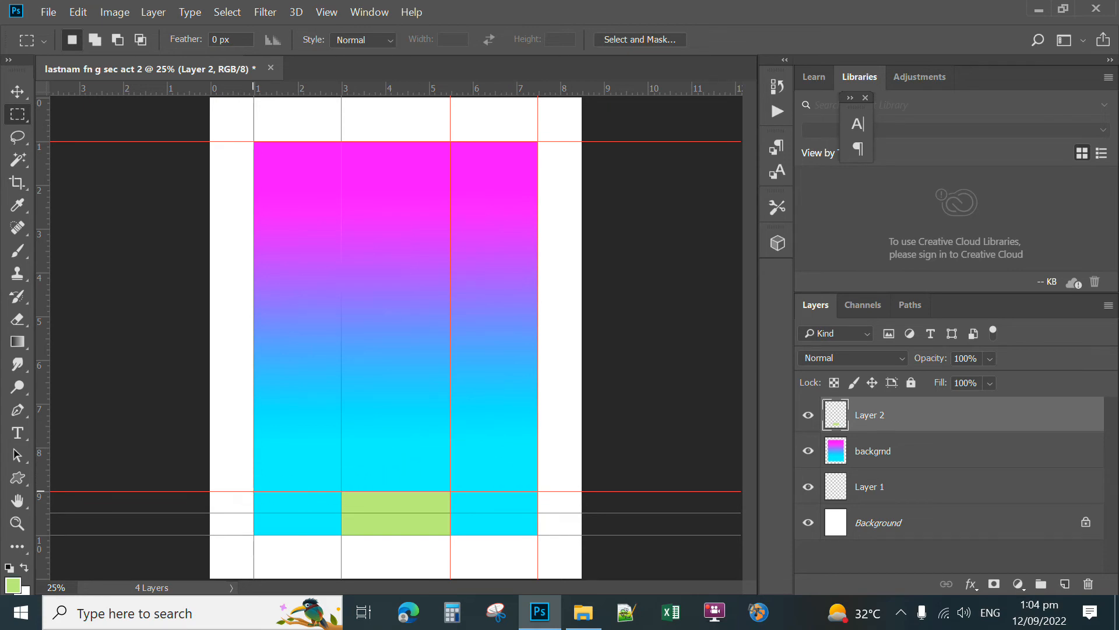
# Fill a horizontal strip between the side margins, from 9 to 9.5 inches down, with off-white #f2f6ed, and deselect it.
pyautogui.moveTo(254, 490); pyautogui.dragTo(537, 515)
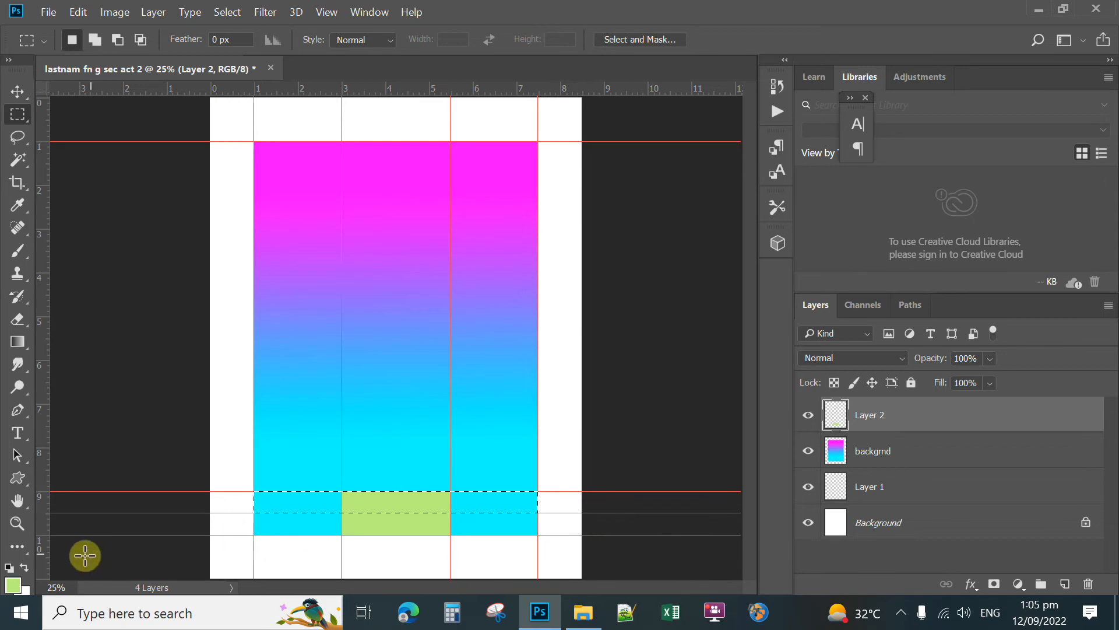
pyautogui.click(14, 585)
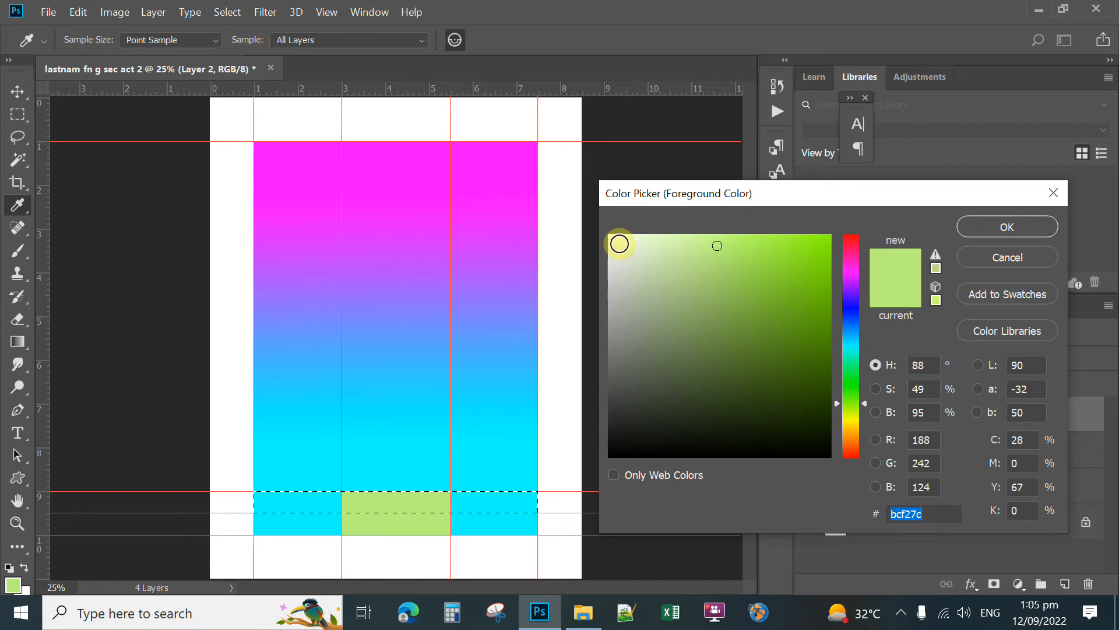
pyautogui.click(617, 242)
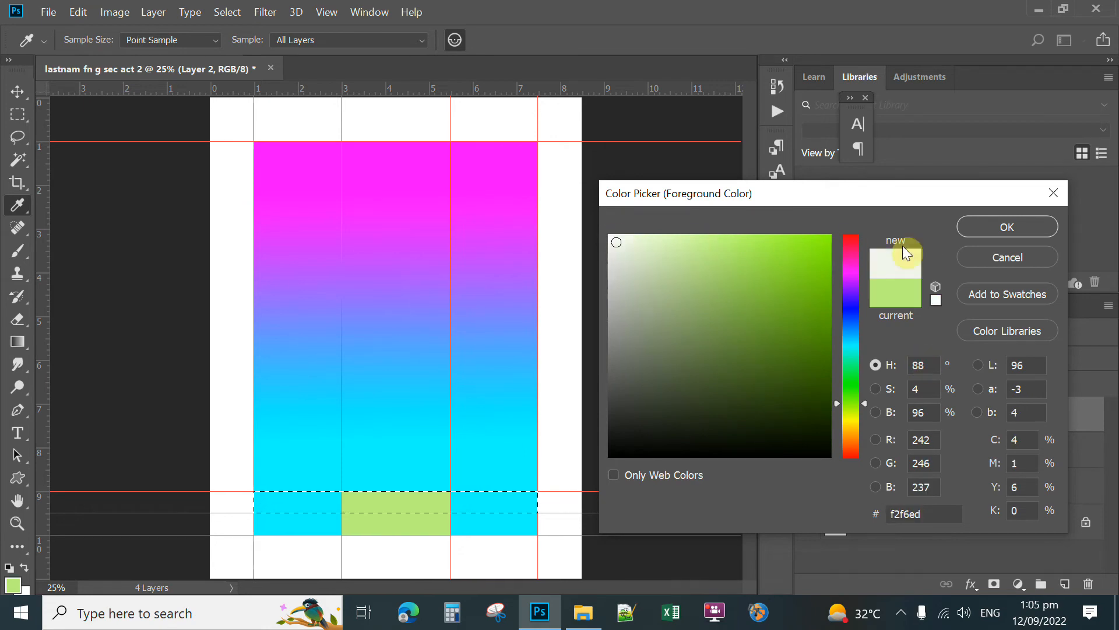
pyautogui.click(1007, 231)
pyautogui.press('m')
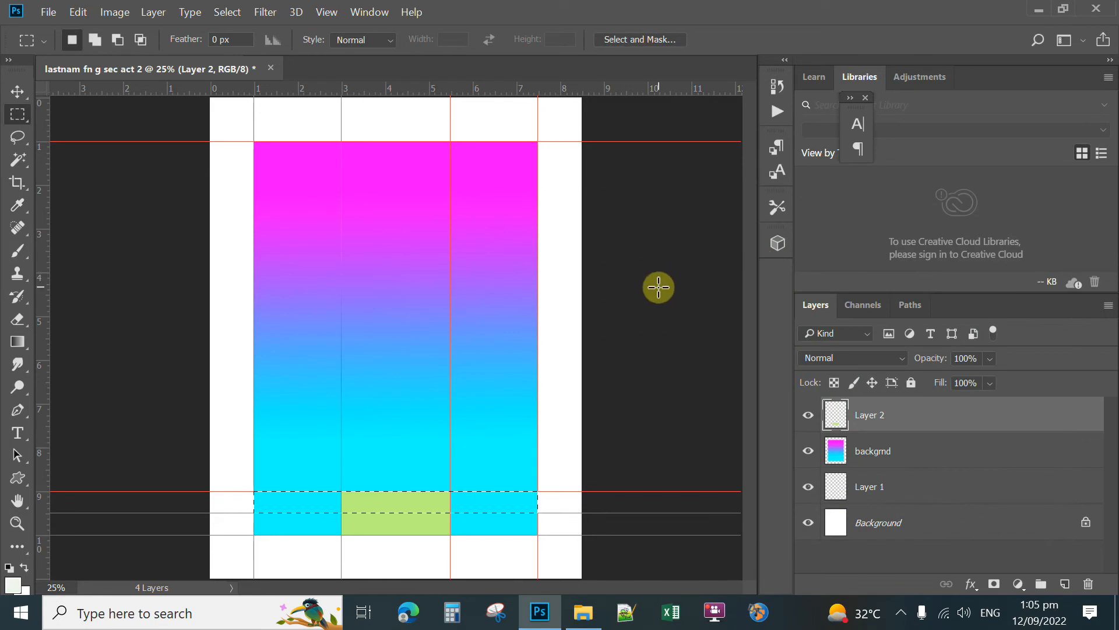
pyautogui.hotkey('alt', 'BackSpace')
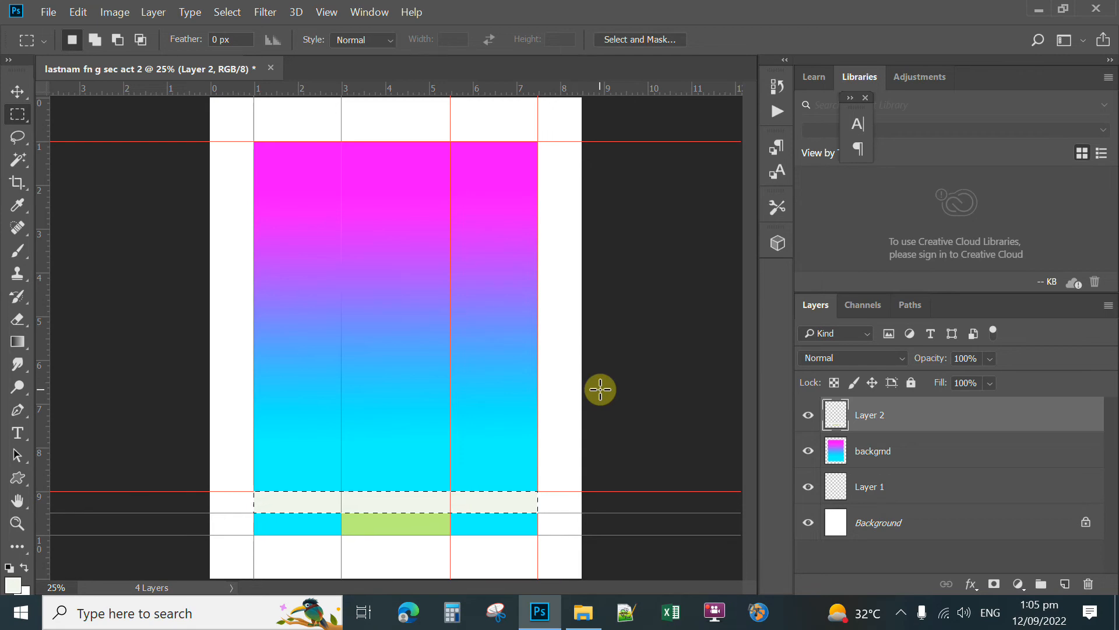
pyautogui.hotkey('ctrl', 'd')
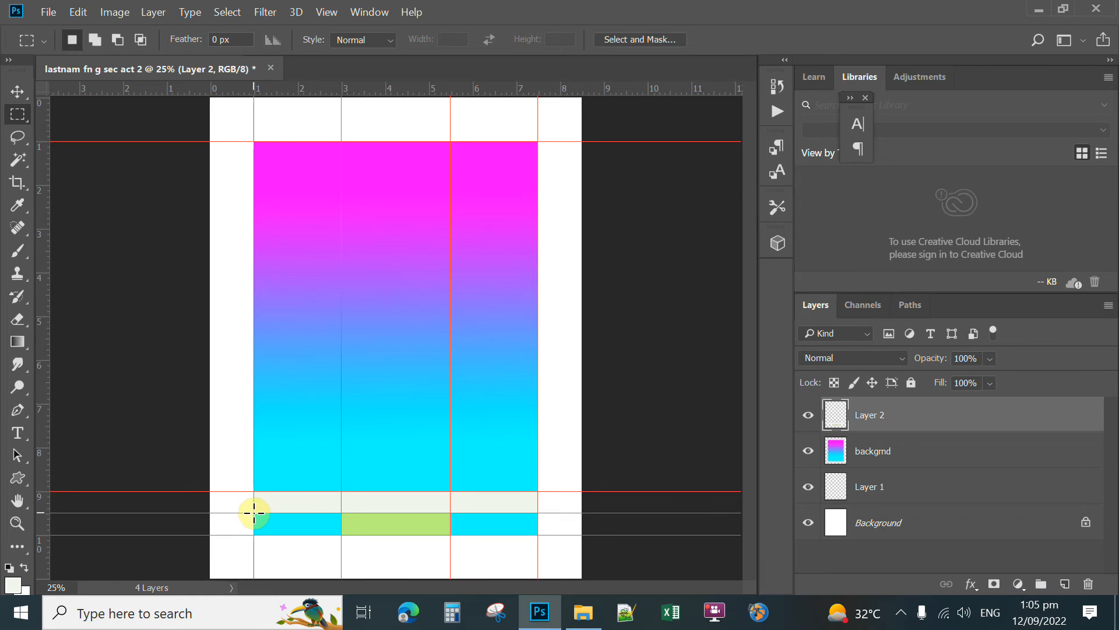
# Fill a horizontal strip between the side margins, from 9.5 to 10 inches down, with the off-white foreground colour, and deselect it.
pyautogui.moveTo(254, 512); pyautogui.dragTo(287, 528)
pyautogui.moveTo(407, 525); pyautogui.dragTo(540, 534)
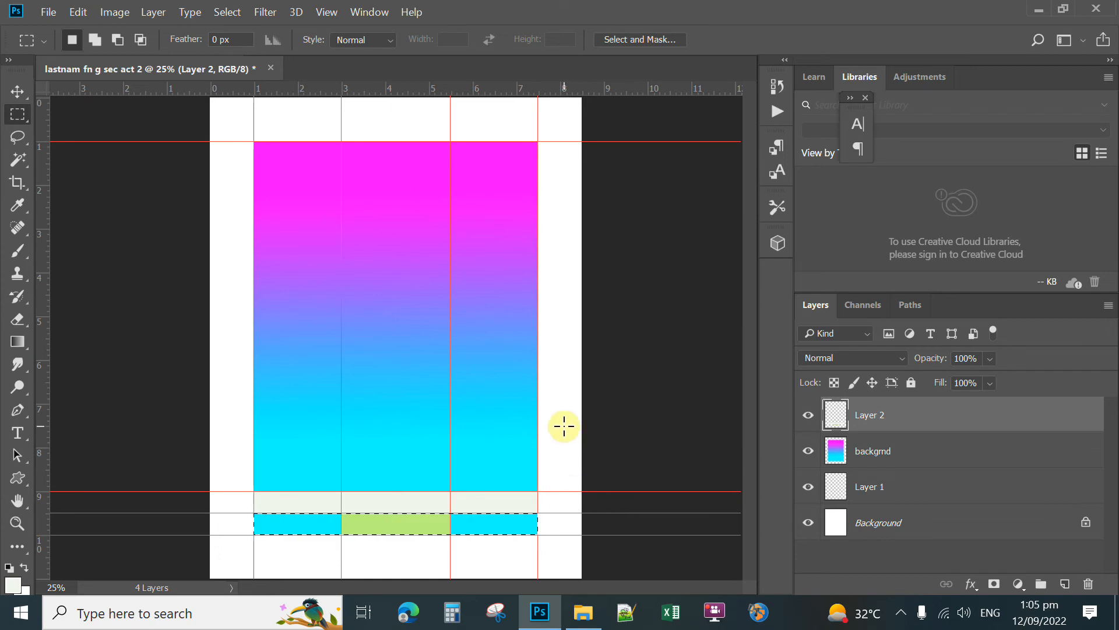
pyautogui.hotkey('alt', 'BackSpace')
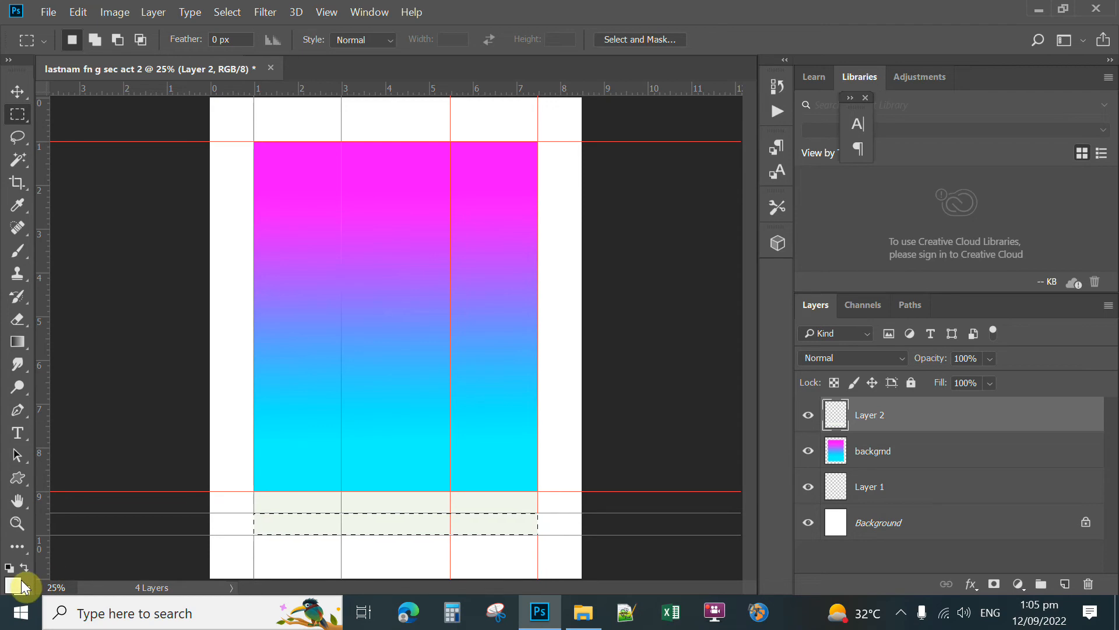
pyautogui.click(497, 385)
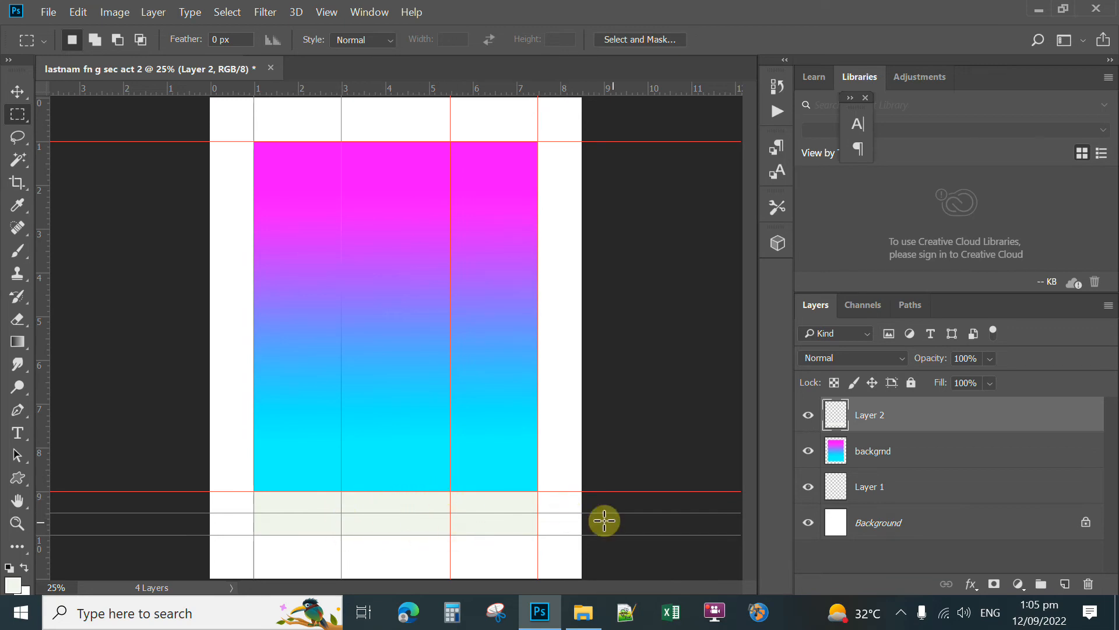
# Add a new layer above Layer 2 and name it title.
pyautogui.click(1065, 583)
pyautogui.doubleClick(869, 415)
pyautogui.write('titel')
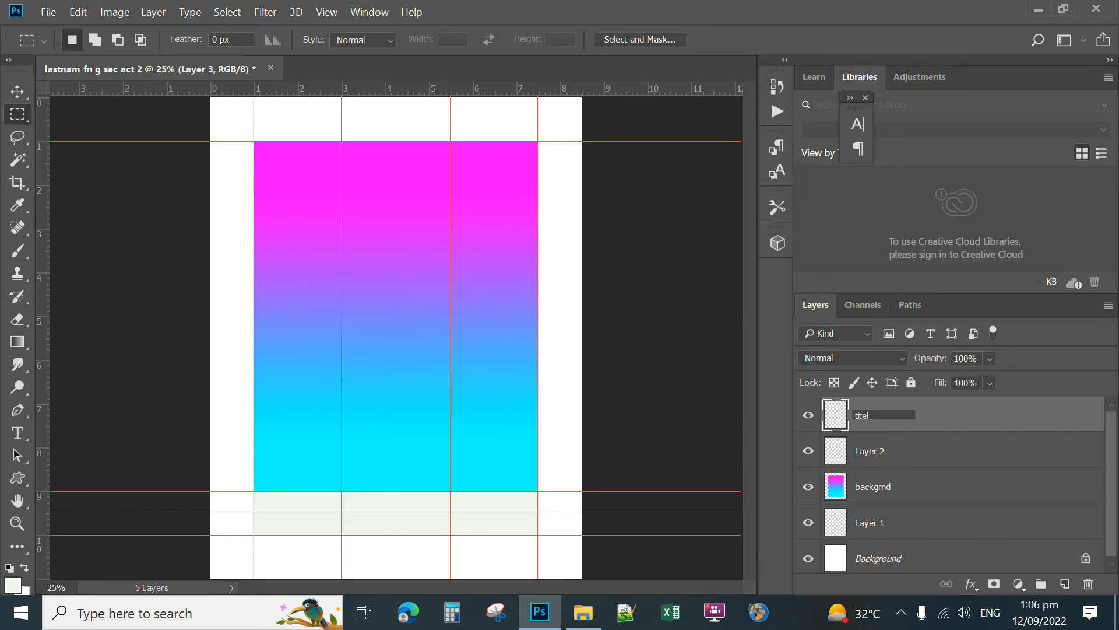
pyautogui.press('Return')
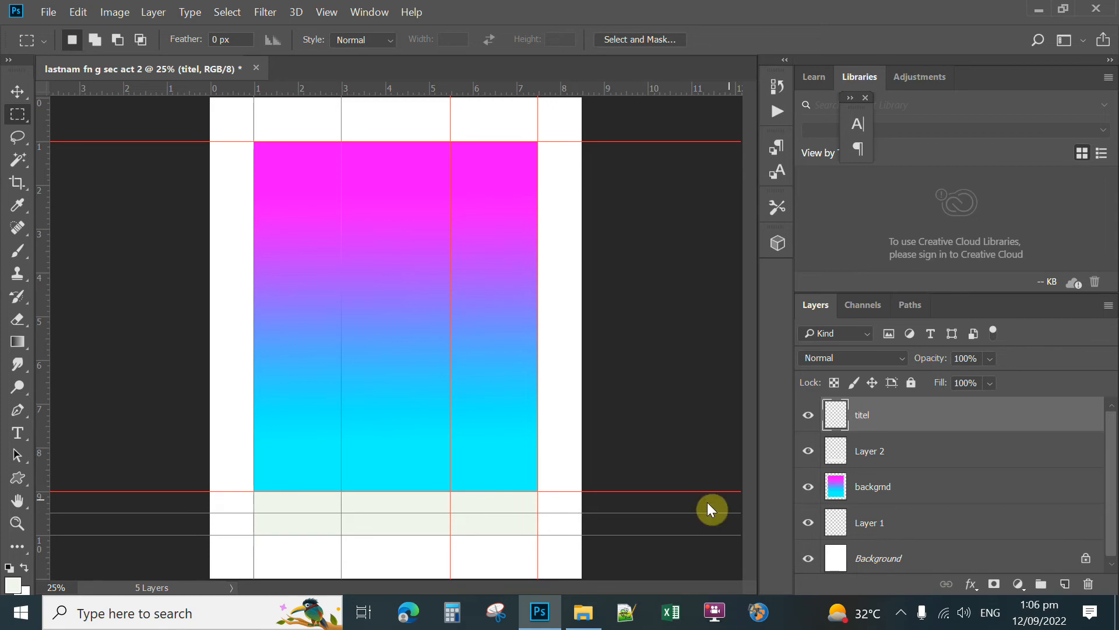
pyautogui.doubleClick(864, 415)
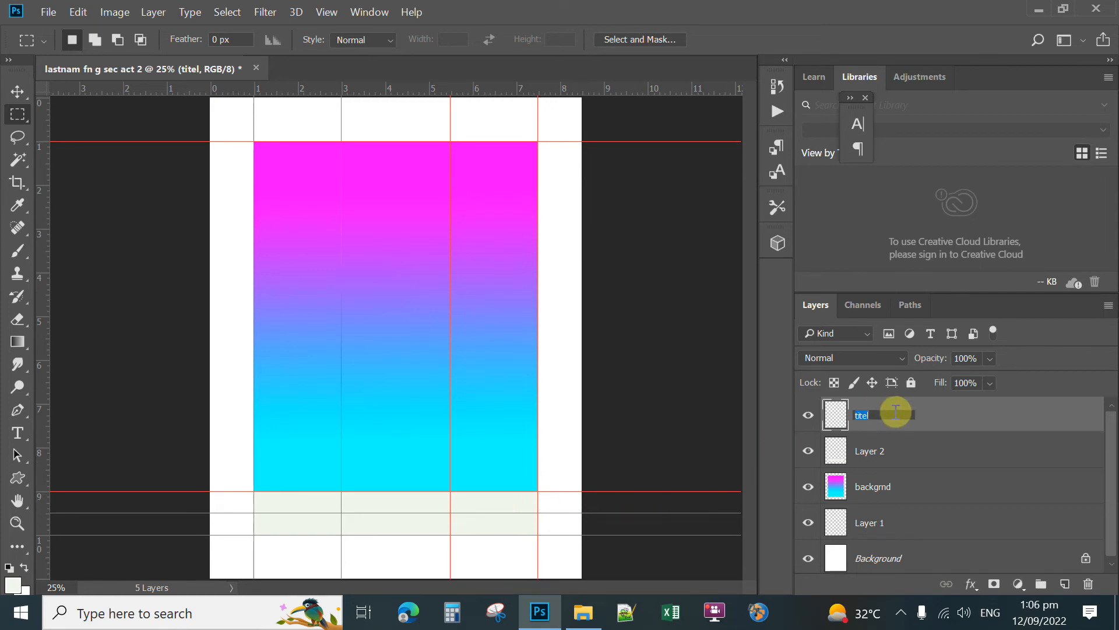
pyautogui.write('title')
pyautogui.press('Return')
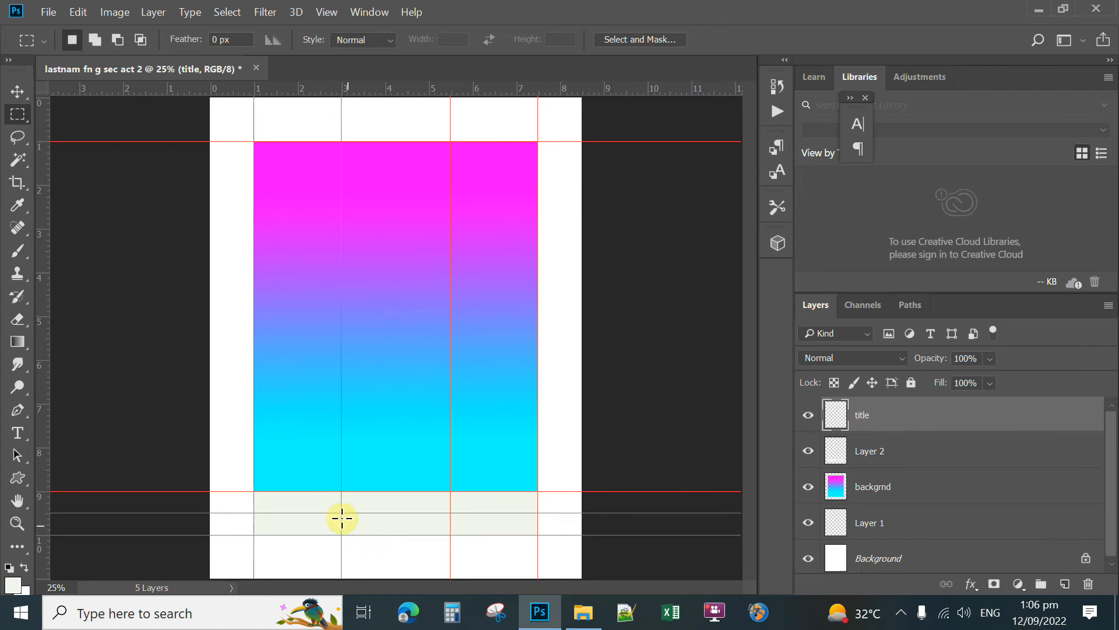
# Fill a rectangle from 3 to 5.5 inches across and 9 to 10 inches down with light green #dbf8b8 on the title layer, and deselect it.
pyautogui.moveTo(341, 491); pyautogui.dragTo(451, 531)
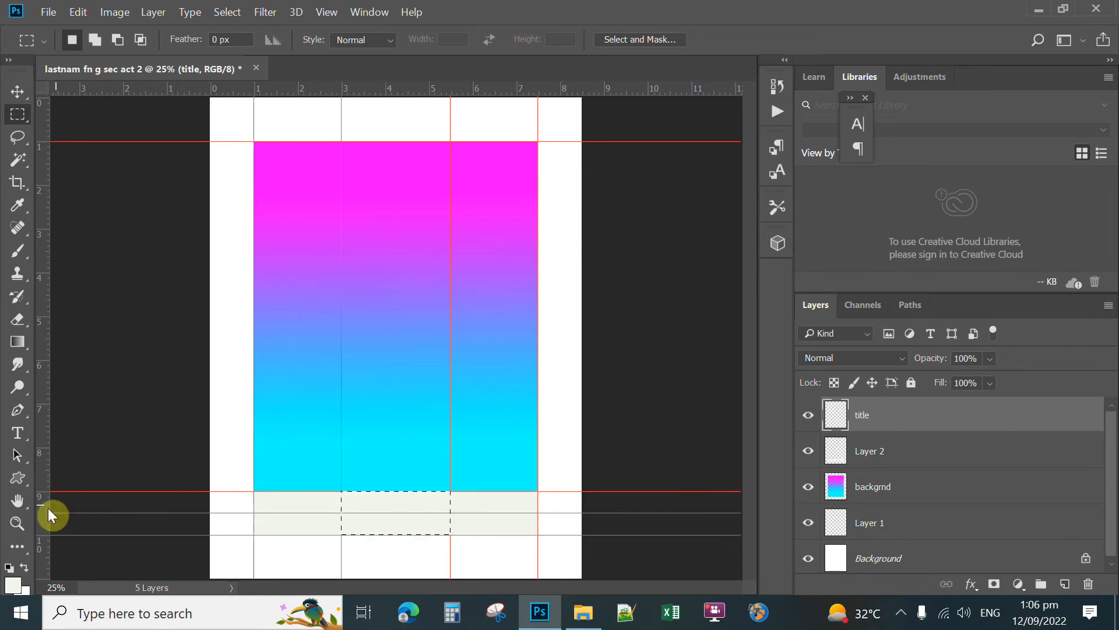
pyautogui.click(14, 582)
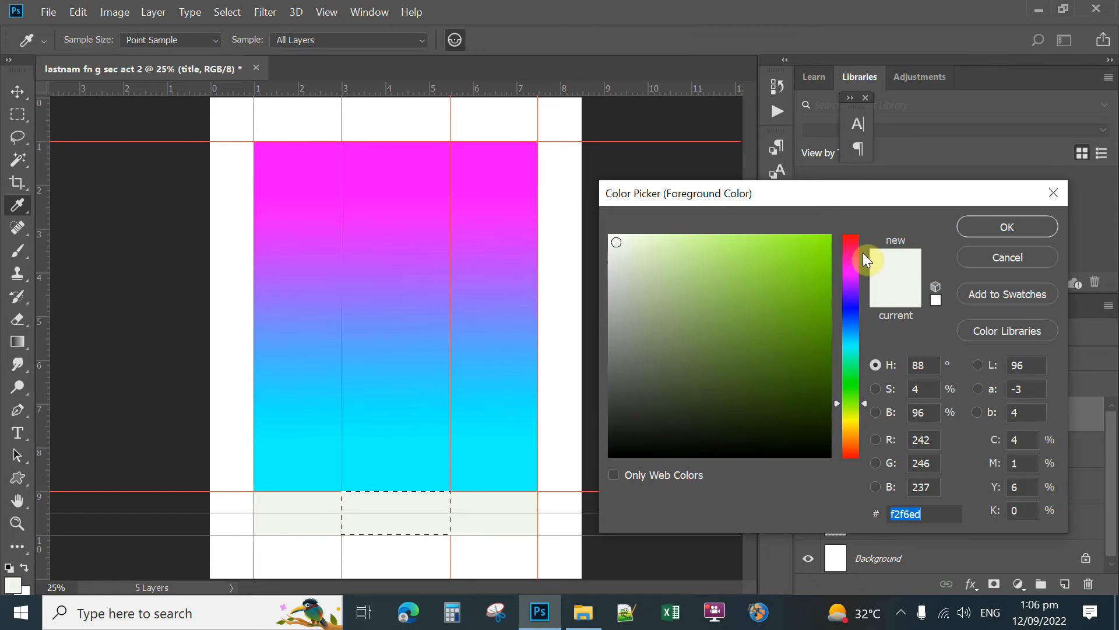
pyautogui.click(665, 240)
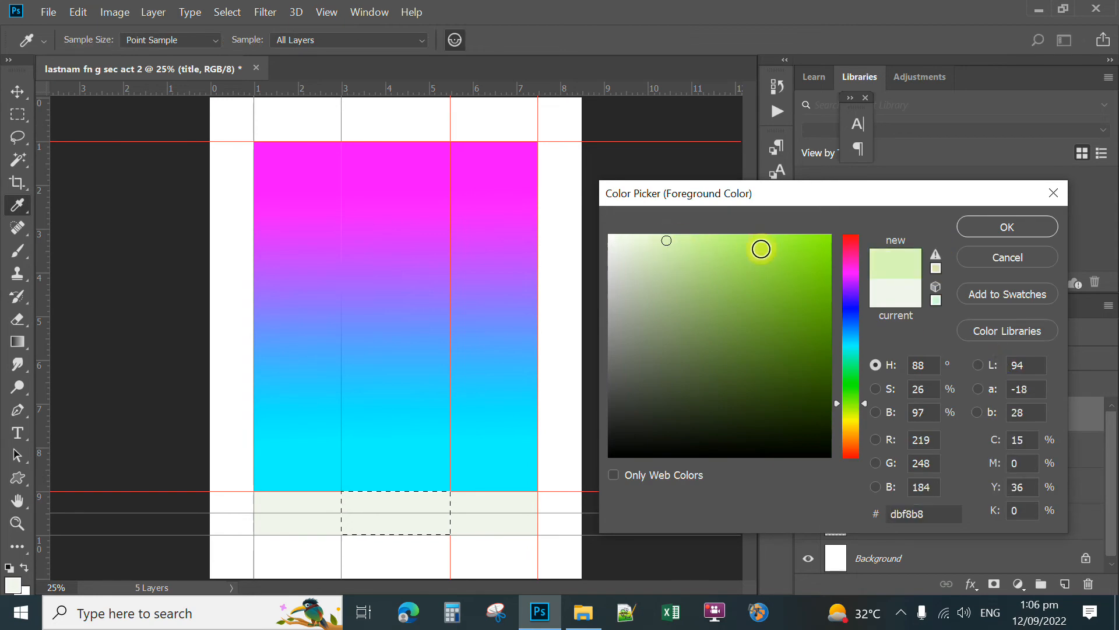
pyautogui.click(1007, 226)
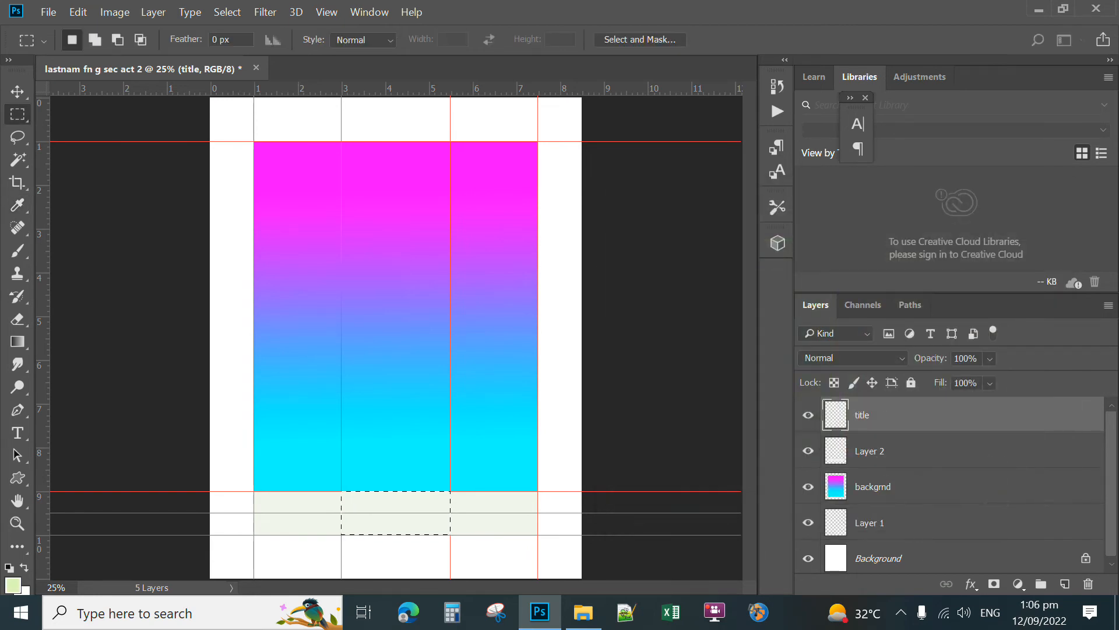
pyautogui.hotkey('alt', 'BackSpace')
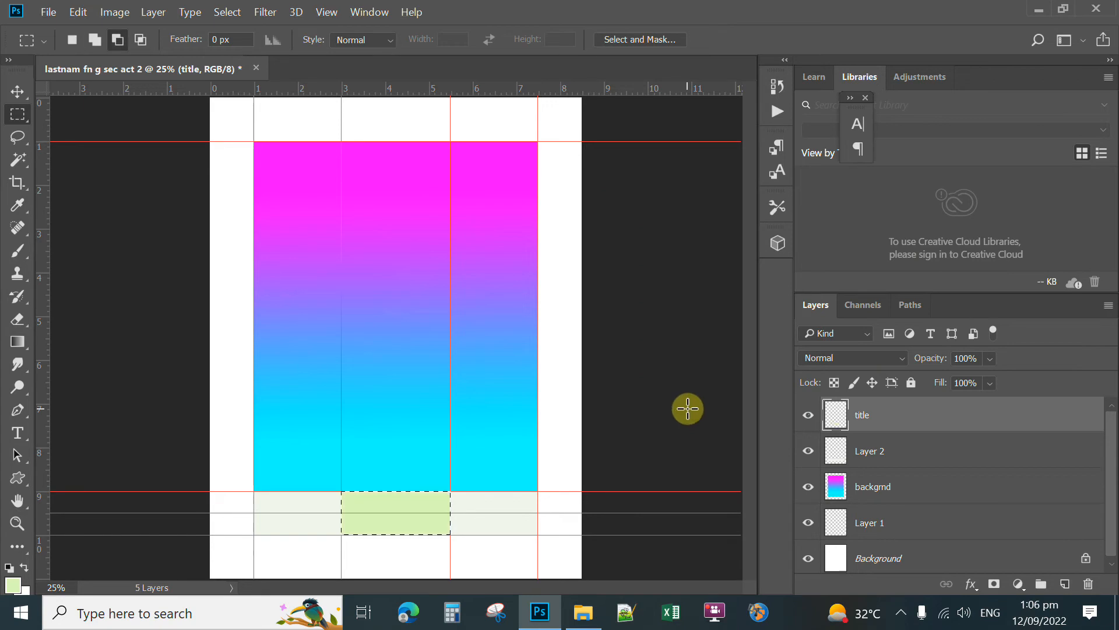
pyautogui.hotkey('ctrl', 'd')
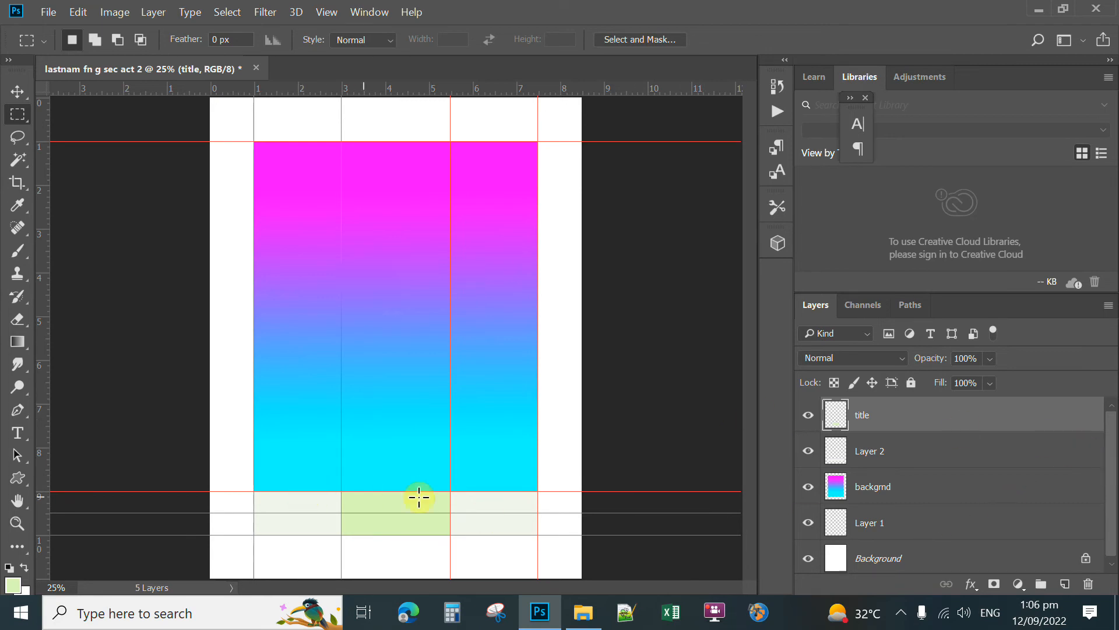
# Add the 12 pt Bookman Old Style Bold text "Your name here" in the upper row of the off-white block beside the green one.
pyautogui.click(17, 523)
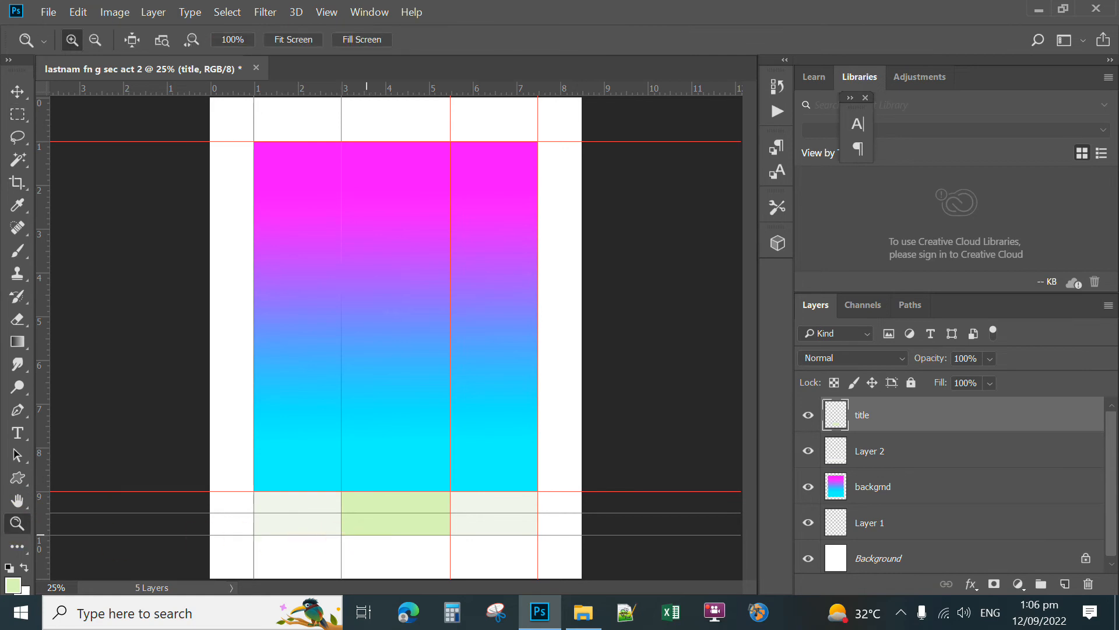
pyautogui.click(387, 533)
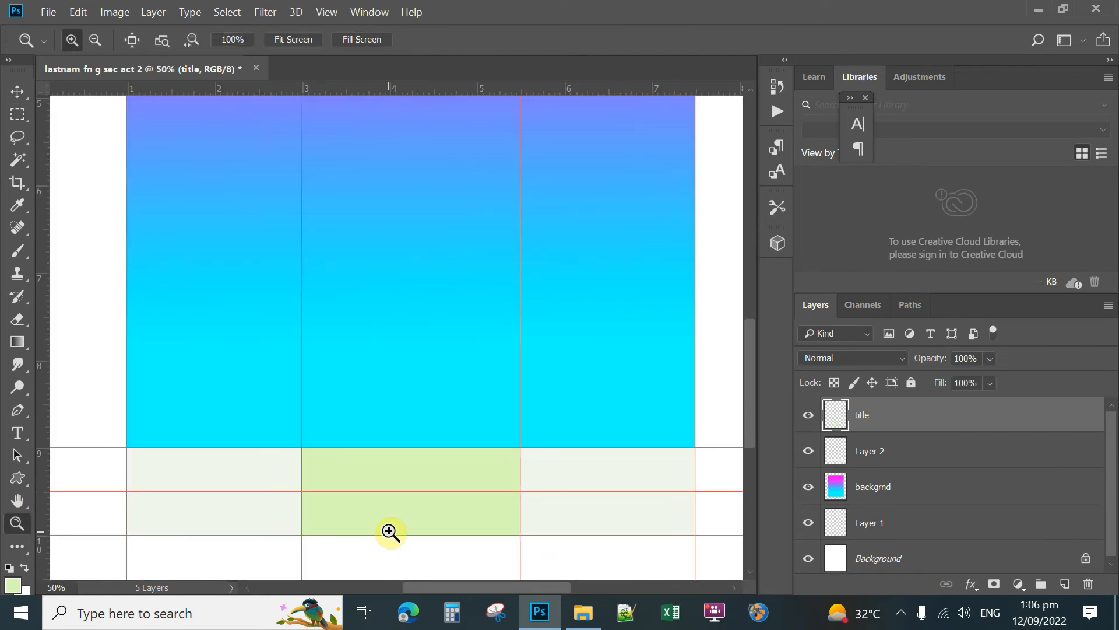
pyautogui.press('space')
pyautogui.moveTo(387, 553); pyautogui.dragTo(414, 449)
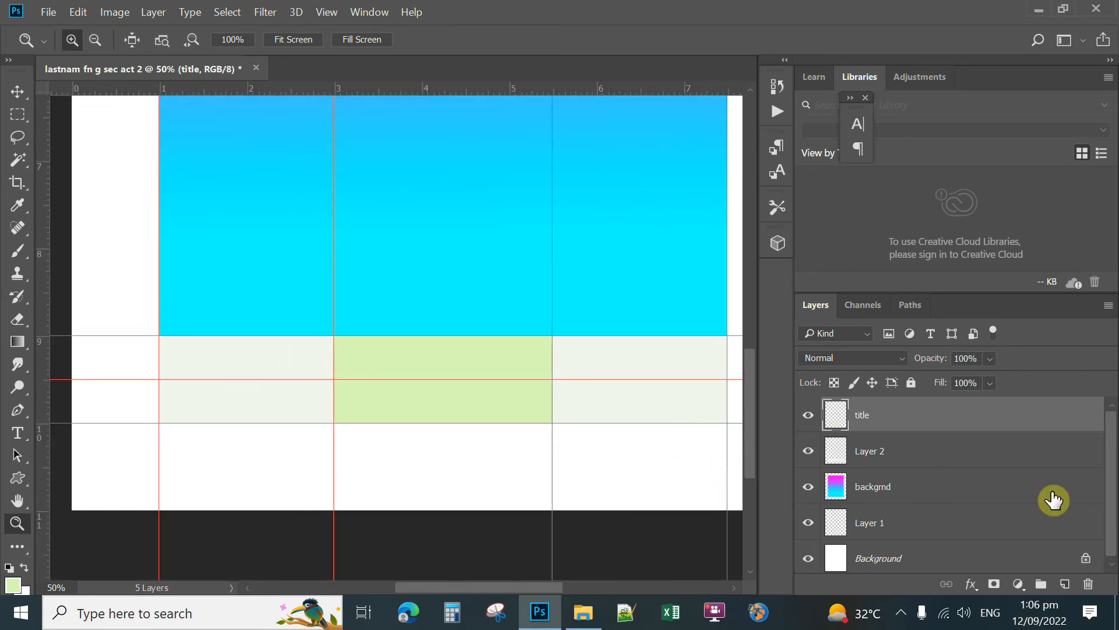
pyautogui.click(18, 435)
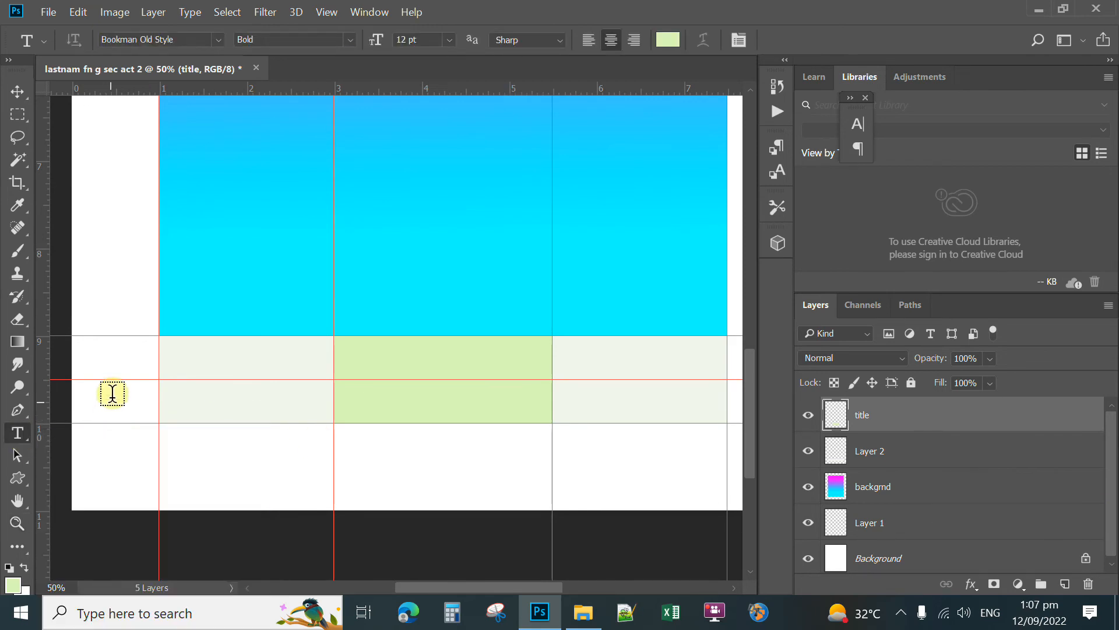
pyautogui.click(178, 357)
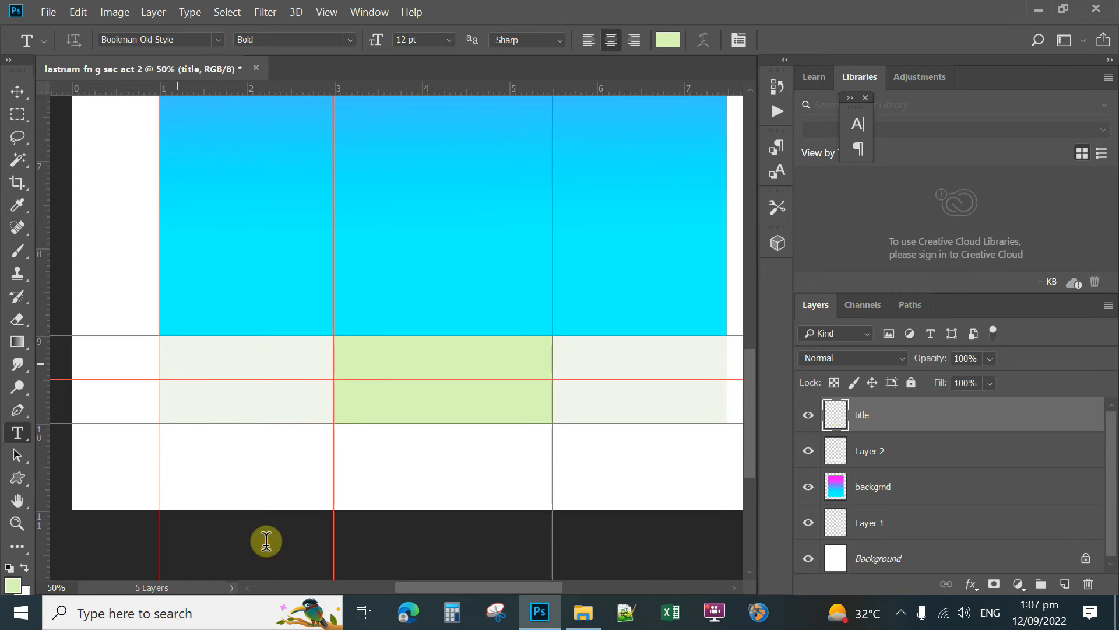
pyautogui.write('Your name here')
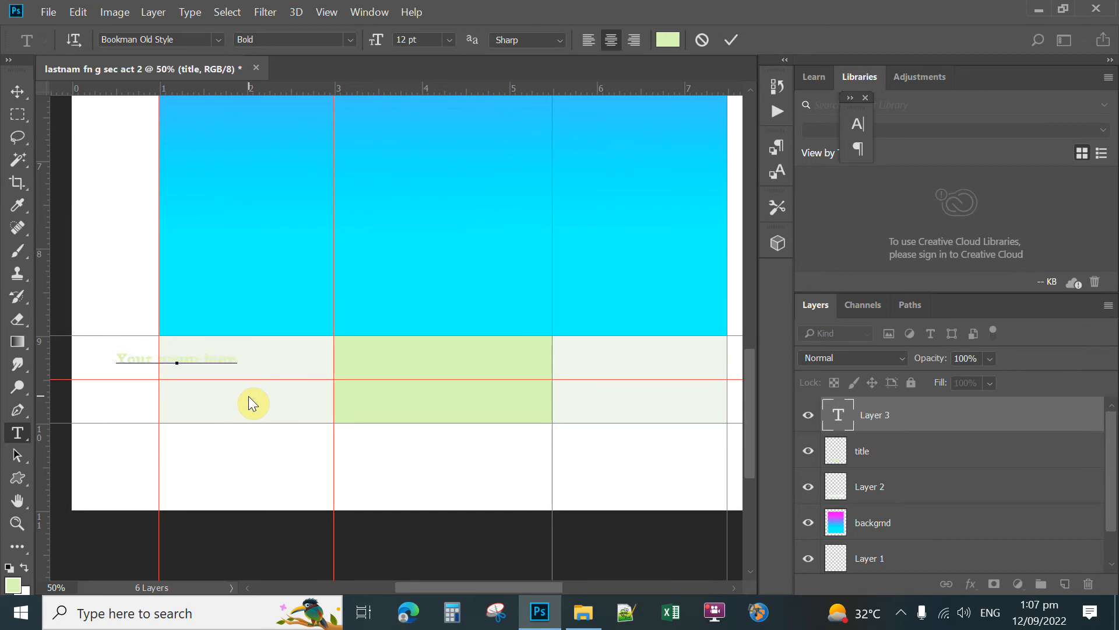
# Colour the "Your name here" text black and move it so it starts at the 1-inch vertical guide.
pyautogui.moveTo(238, 360); pyautogui.dragTo(113, 353)
pyautogui.click(668, 39)
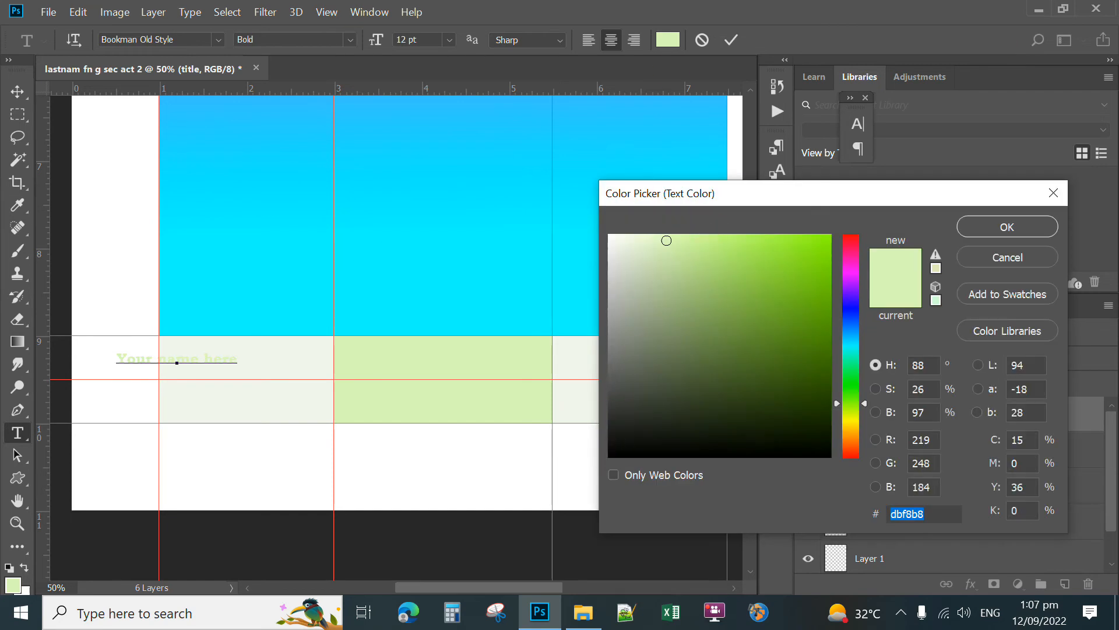
pyautogui.click(610, 454)
pyautogui.click(987, 229)
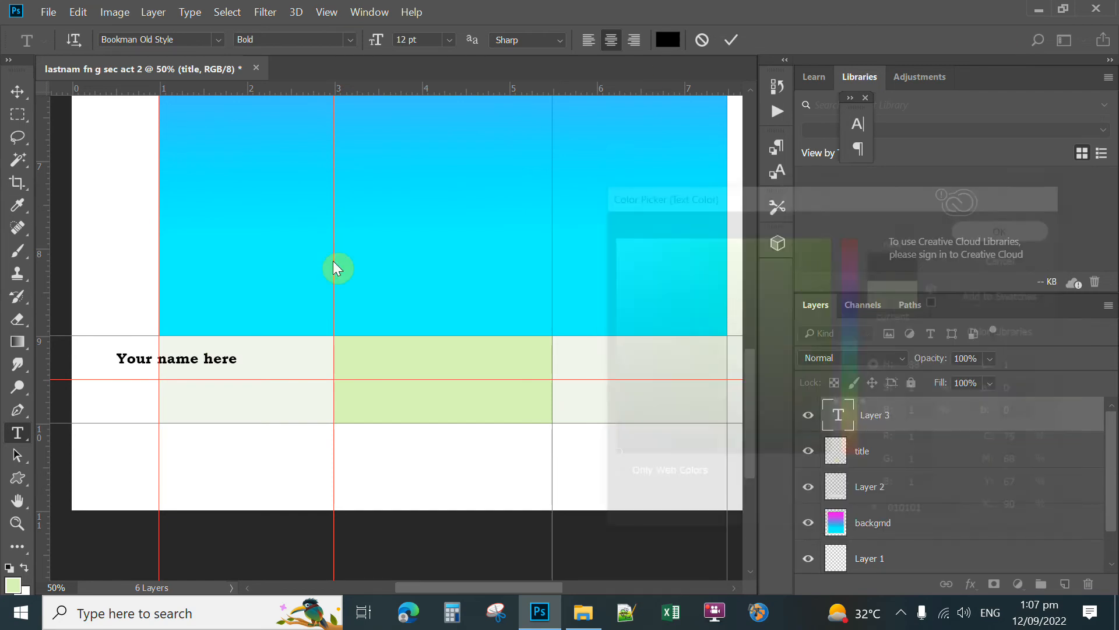
pyautogui.click(17, 92)
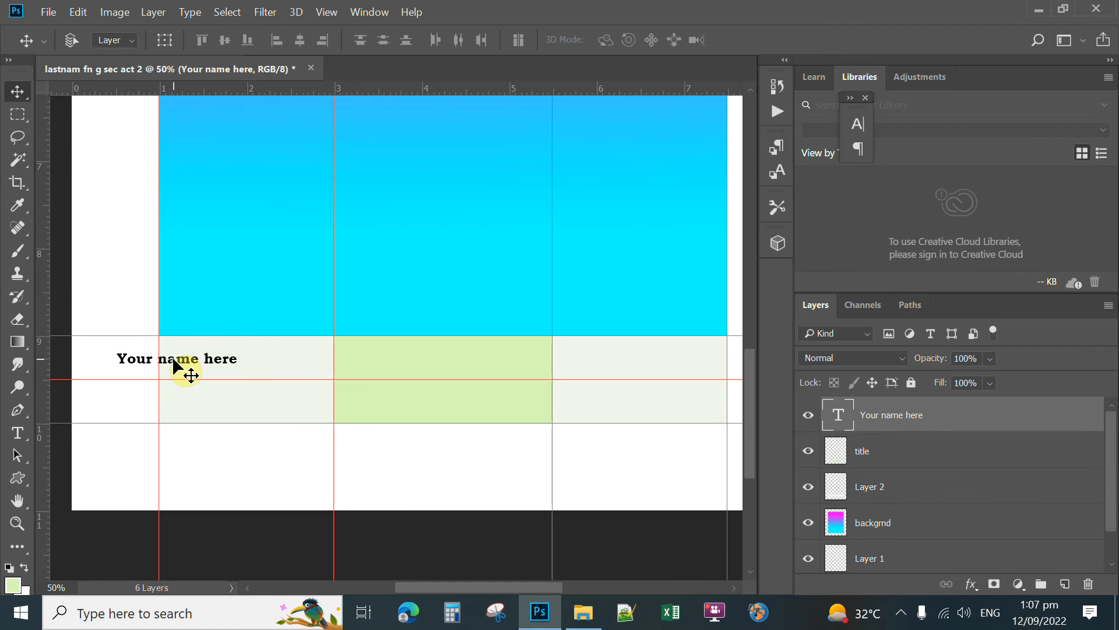
pyautogui.moveTo(183, 370); pyautogui.dragTo(221, 362)
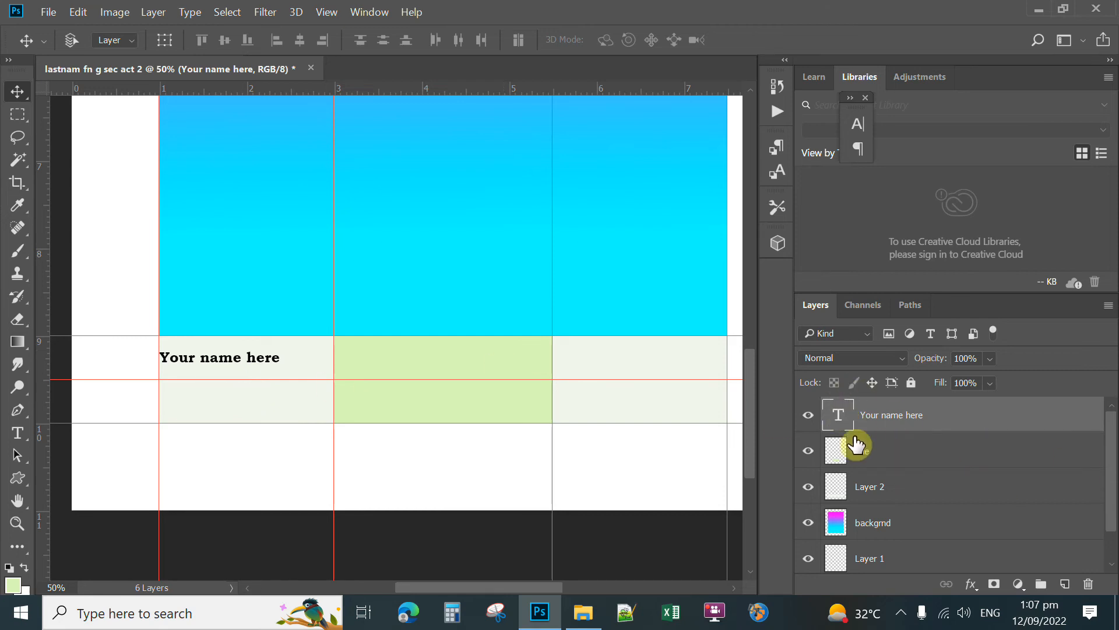
# Duplicate the "Your name here" text layer and place the copy directly below the original, in the lower row.
pyautogui.hotkey('ctrl', 'j')
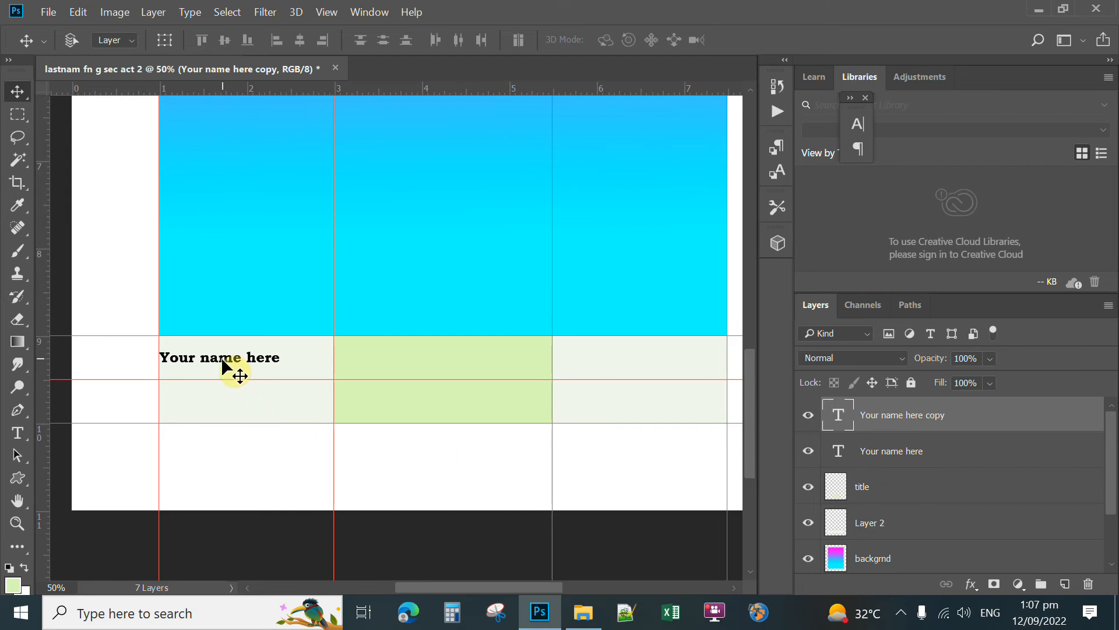
pyautogui.moveTo(225, 366); pyautogui.dragTo(223, 407)
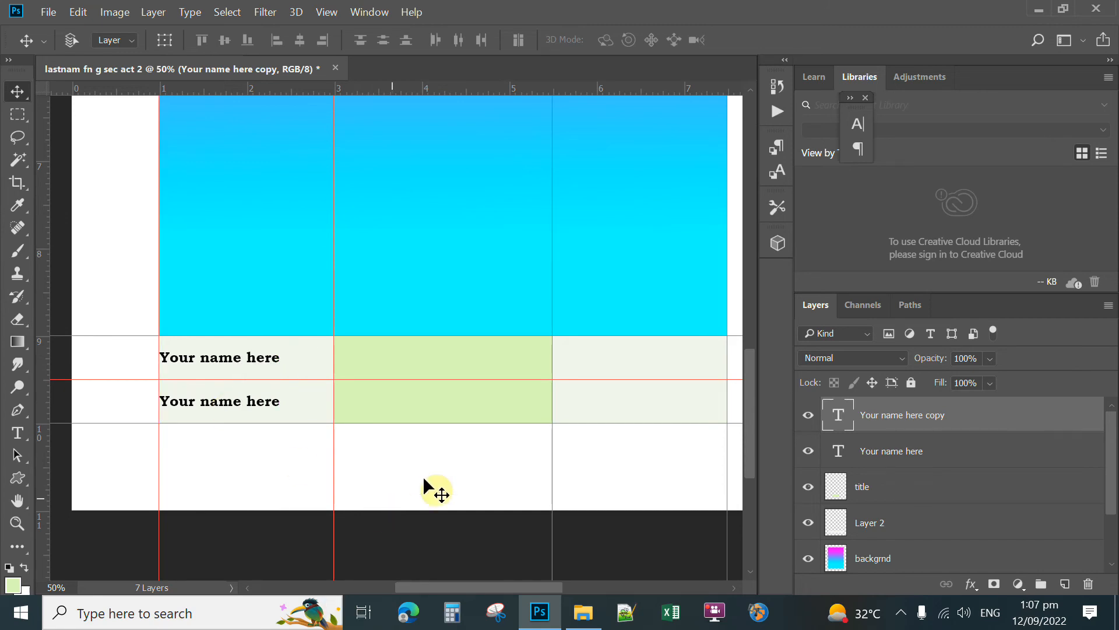
pyautogui.click(808, 414)
pyautogui.click(807, 414)
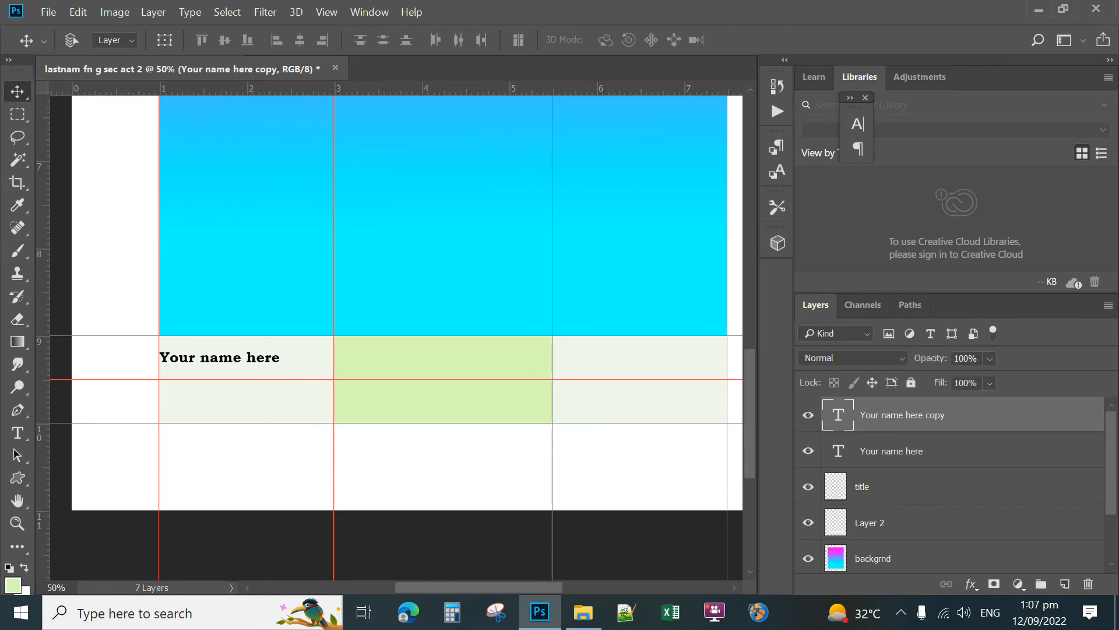
# Replace the wording of the duplicated text in the lower row with "Grade & section".
pyautogui.doubleClick(837, 421)
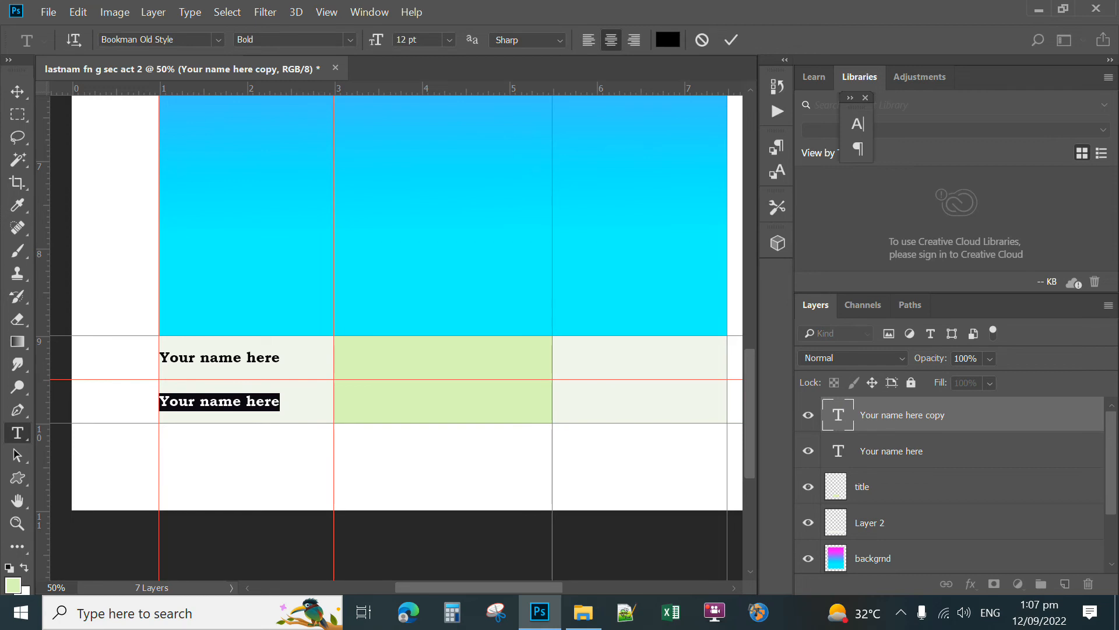
pyautogui.write('Grade')
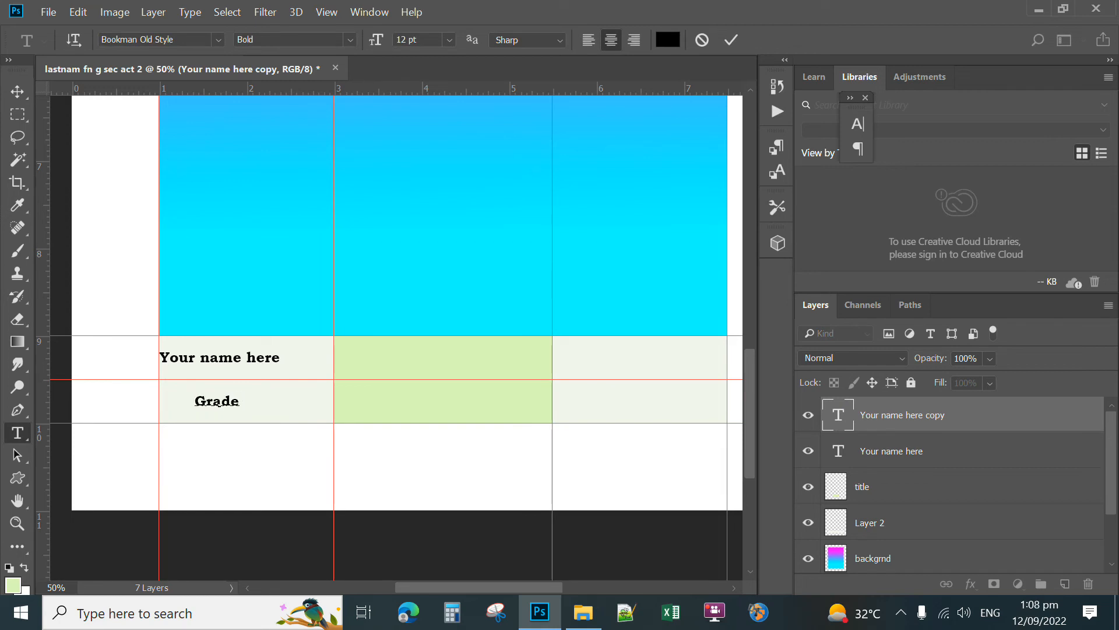
pyautogui.write(' & section')
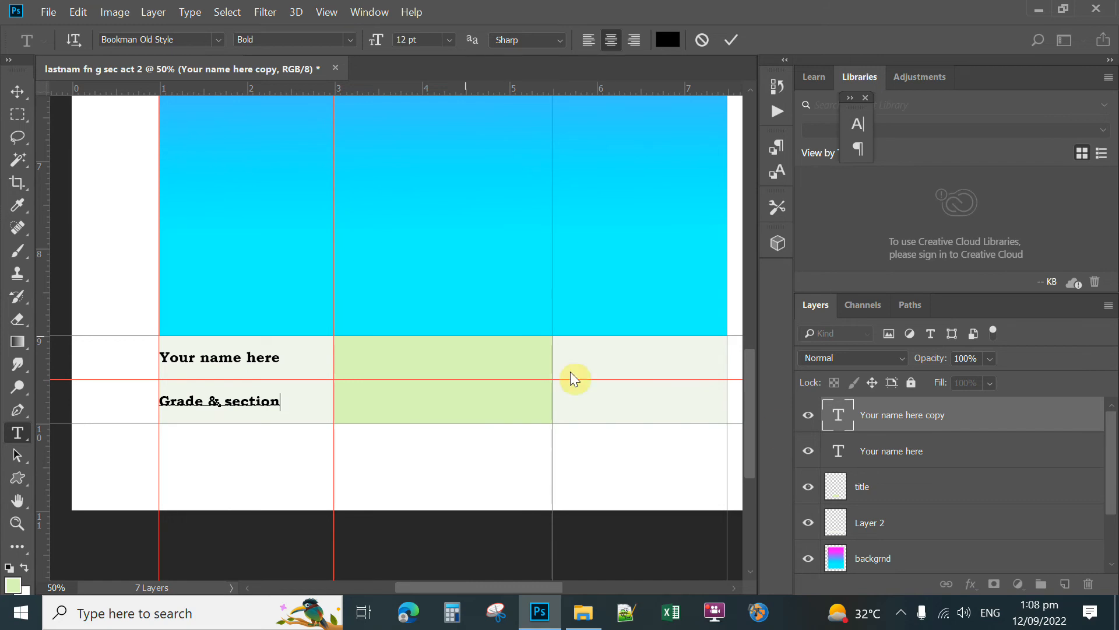
pyautogui.click(17, 91)
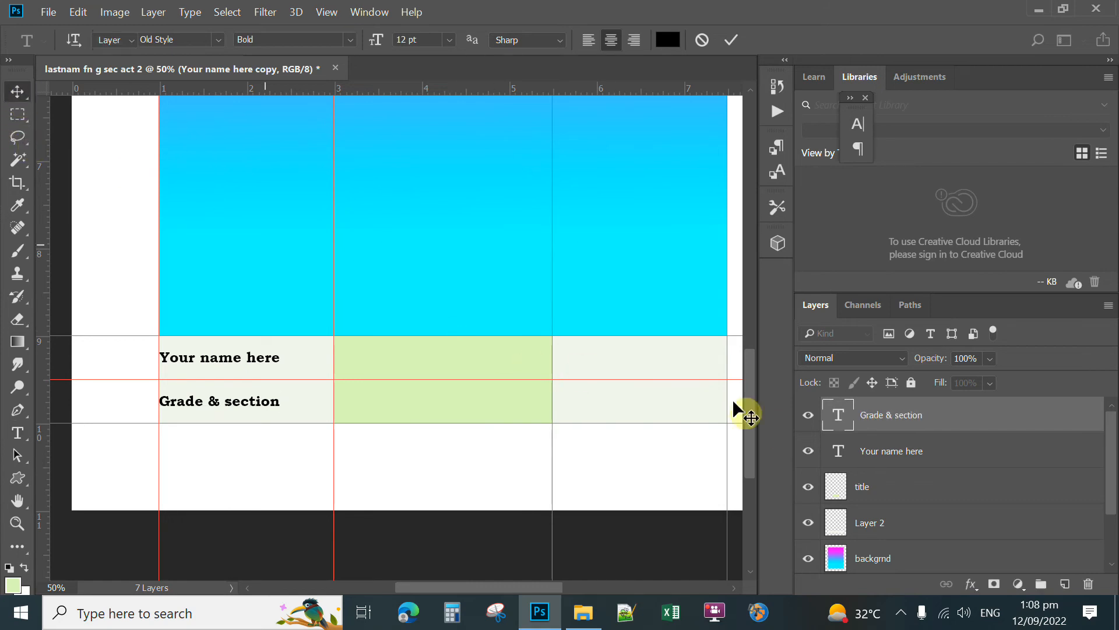
# Duplicate the "Grade & section" text into the off-white block between 5.5 and 7.5 inches across, and change the copy's wording to "Score".
pyautogui.keyDown('alt'); pyautogui.click(627, 402); pyautogui.keyUp('alt')
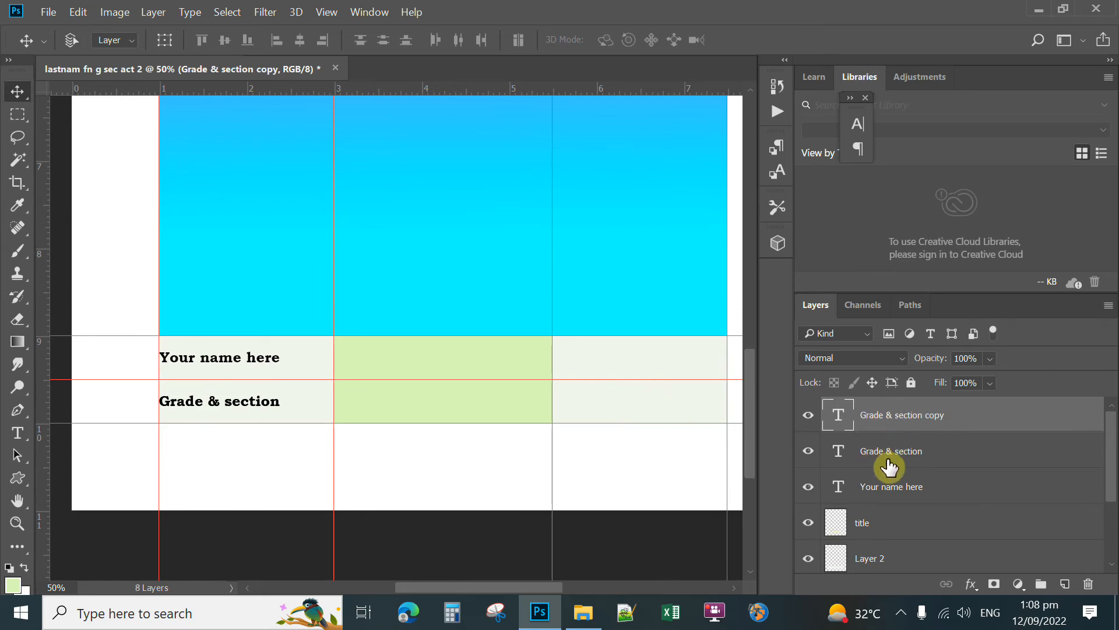
pyautogui.moveTo(245, 412); pyautogui.dragTo(658, 412)
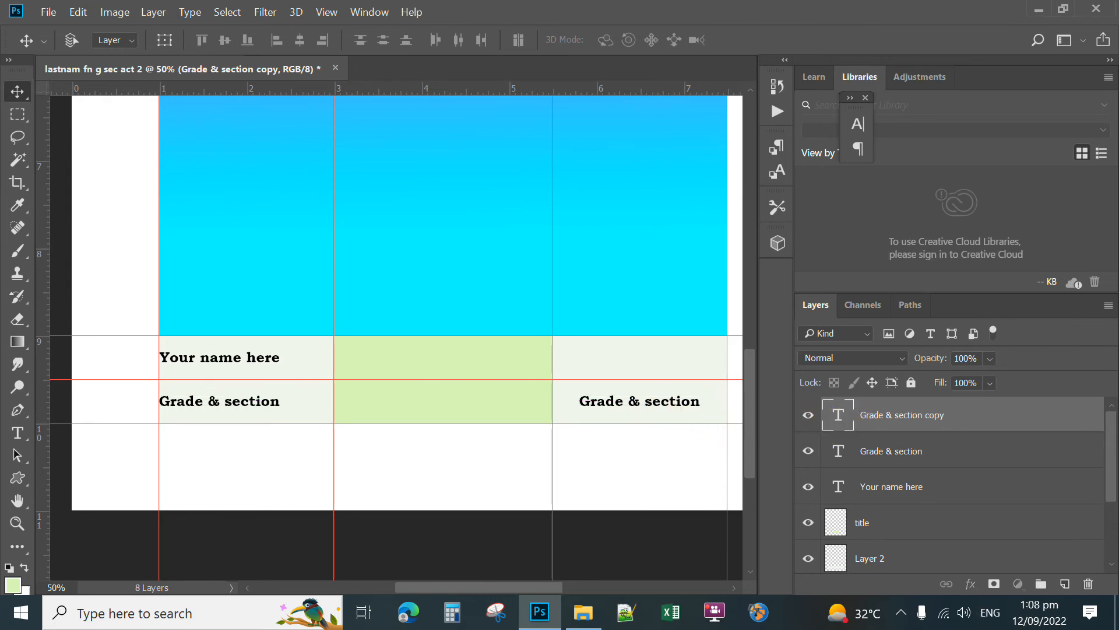
pyautogui.doubleClick(842, 416)
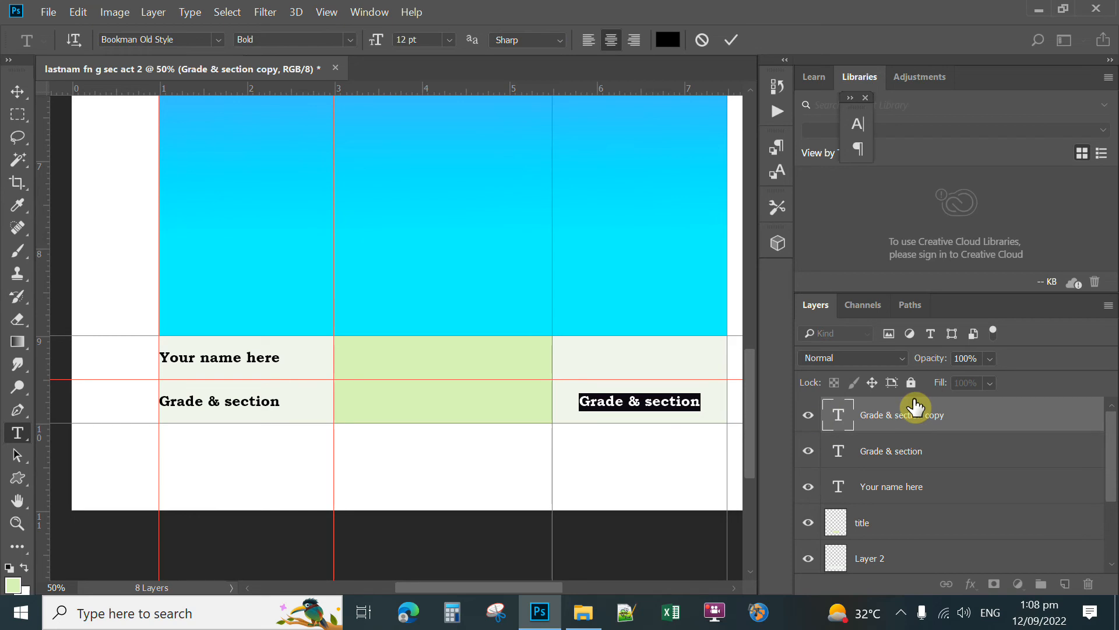
pyautogui.write('Scroe')
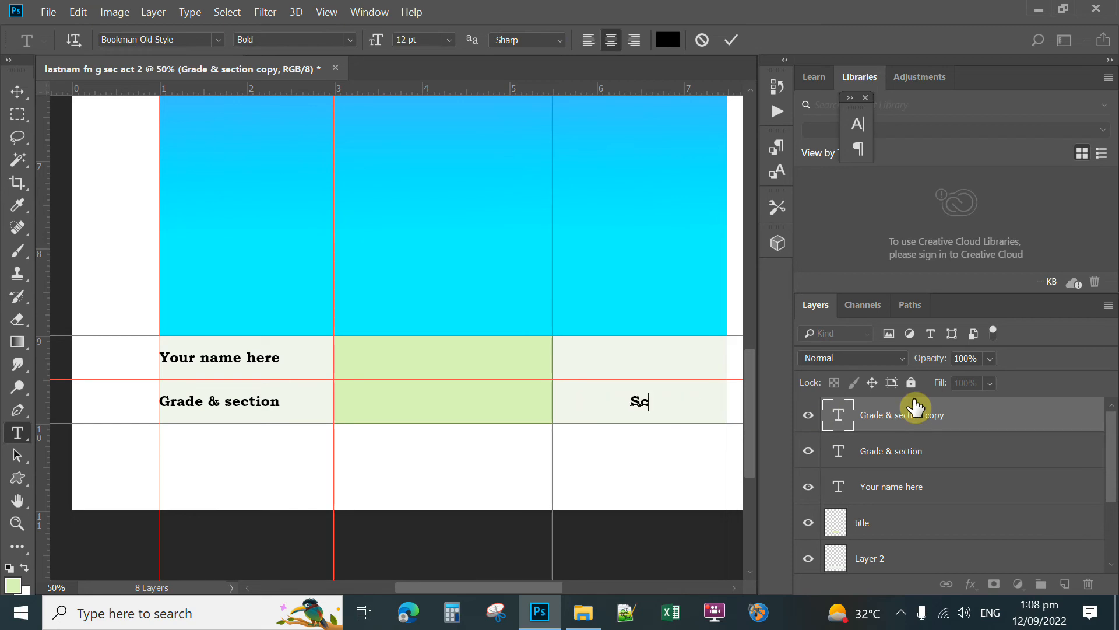
pyautogui.press('BackSpace')
pyautogui.write('re')
pyautogui.press('BackSpace')
pyautogui.press('BackSpace')
pyautogui.press('BackSpace')
pyautogui.press('BackSpace')
pyautogui.press('BackSpace')
pyautogui.write('core')
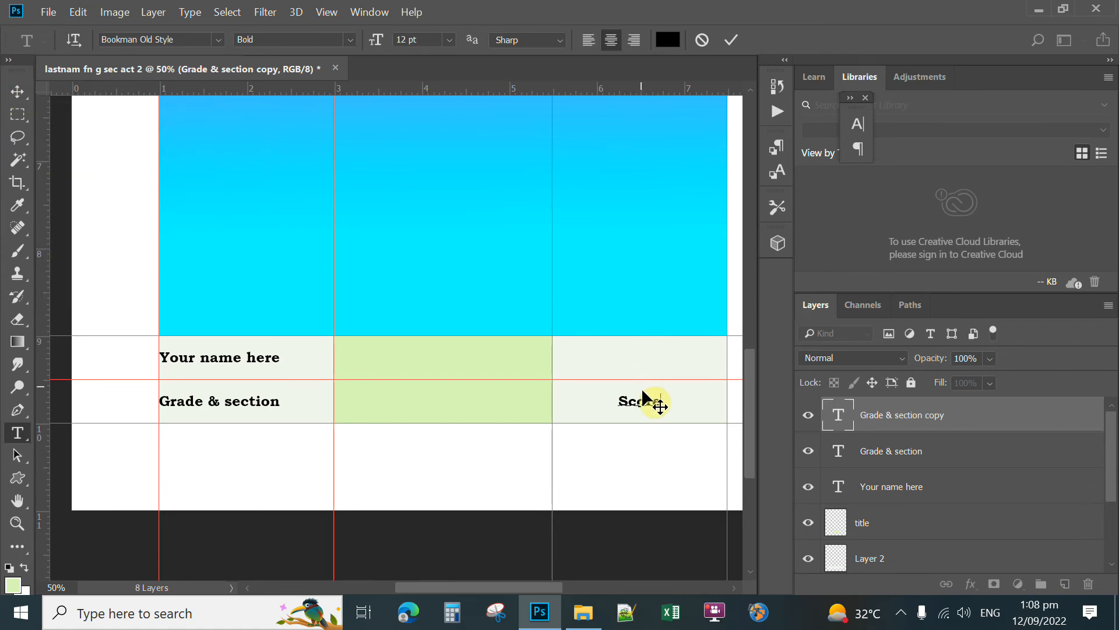
# Duplicate the "Your name here" text layer and place the copy at the 5.5-inch guide in the upper row's off-white block.
pyautogui.click(17, 91)
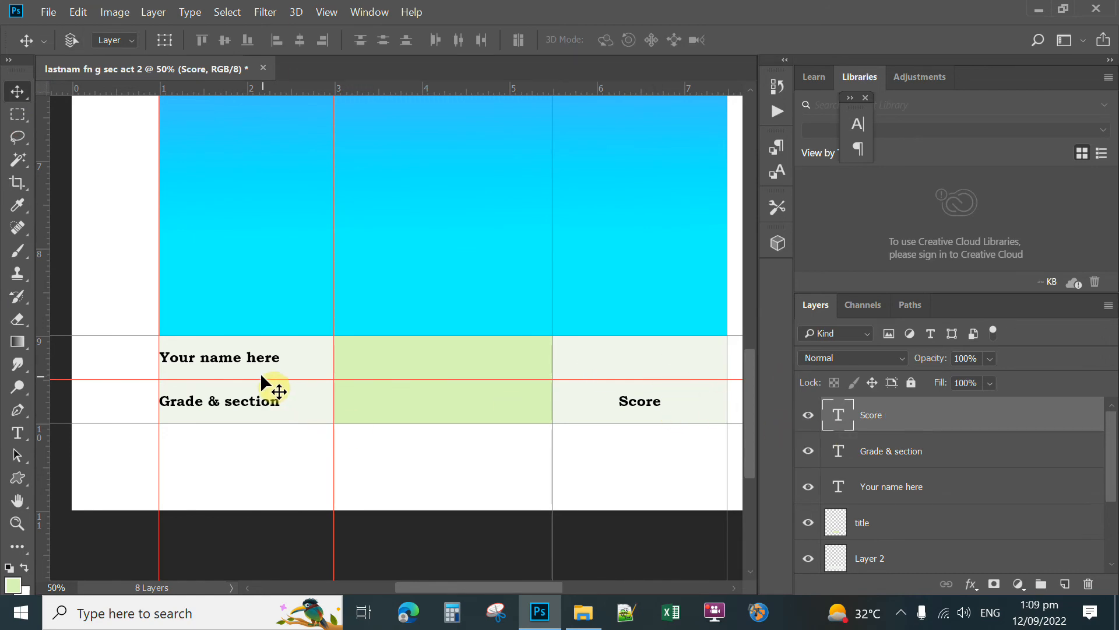
pyautogui.press('ctrl')
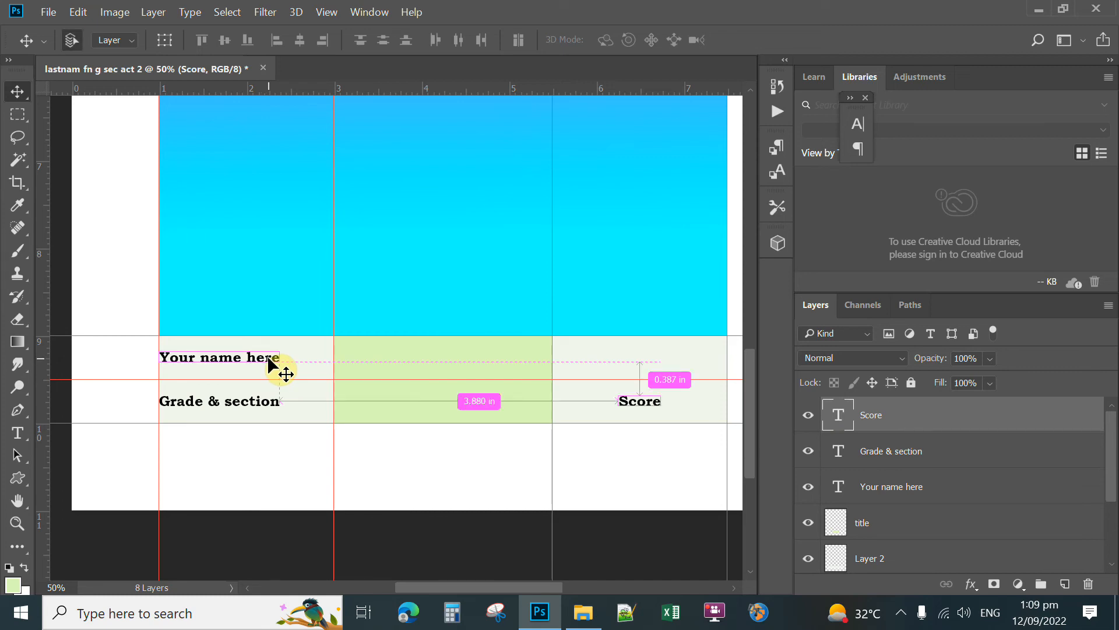
pyautogui.keyDown('ctrl'); pyautogui.click(270, 360); pyautogui.keyUp('ctrl')
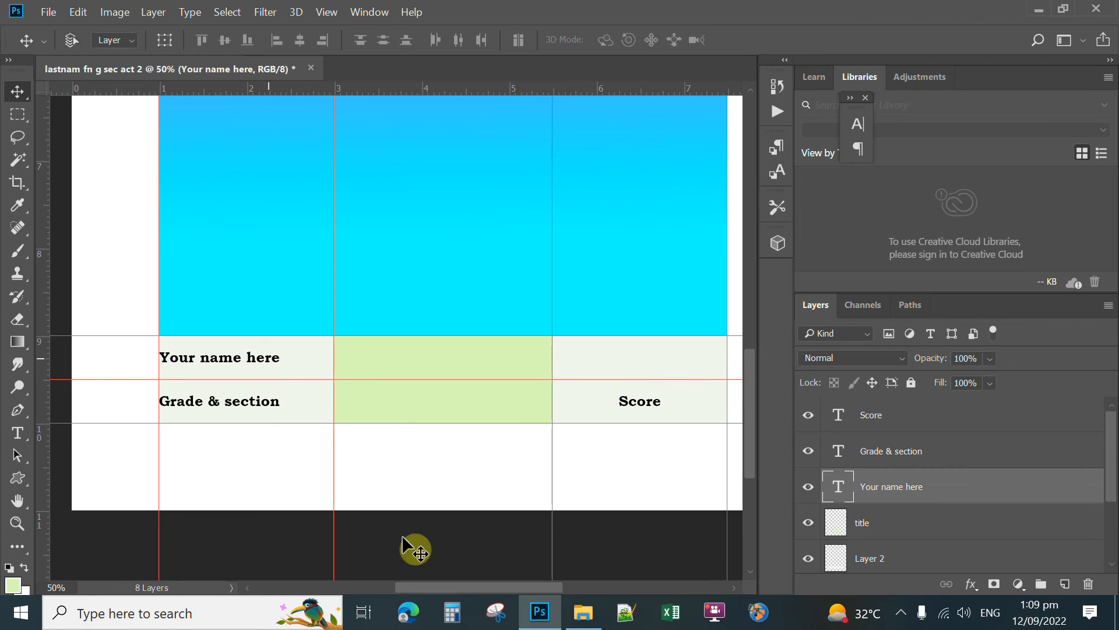
pyautogui.hotkey('ctrl', 'j')
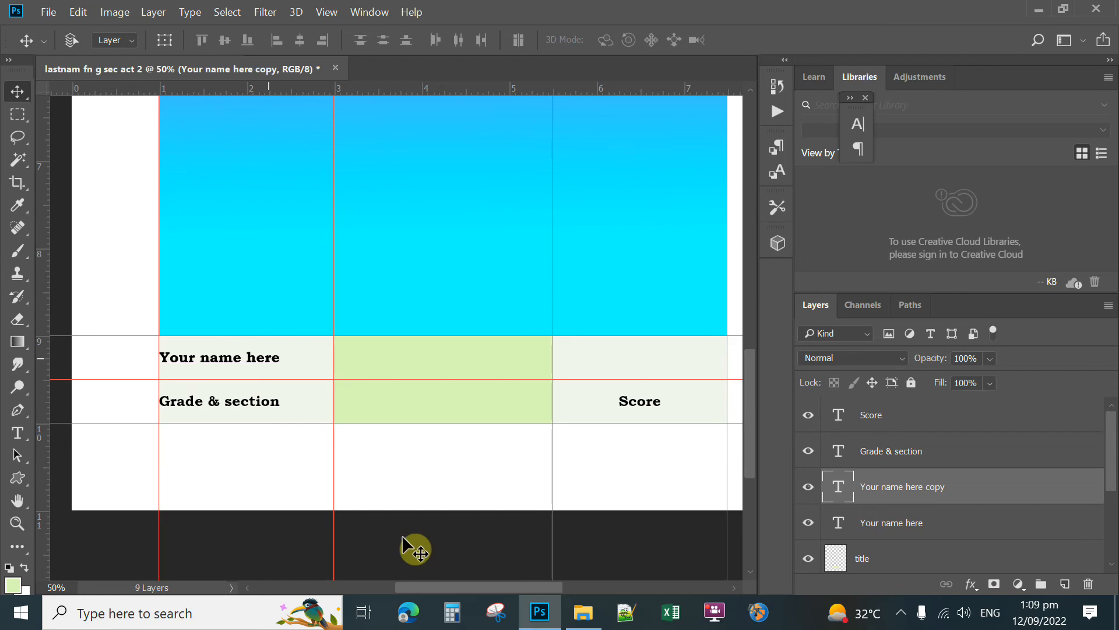
pyautogui.moveTo(289, 353); pyautogui.dragTo(668, 362)
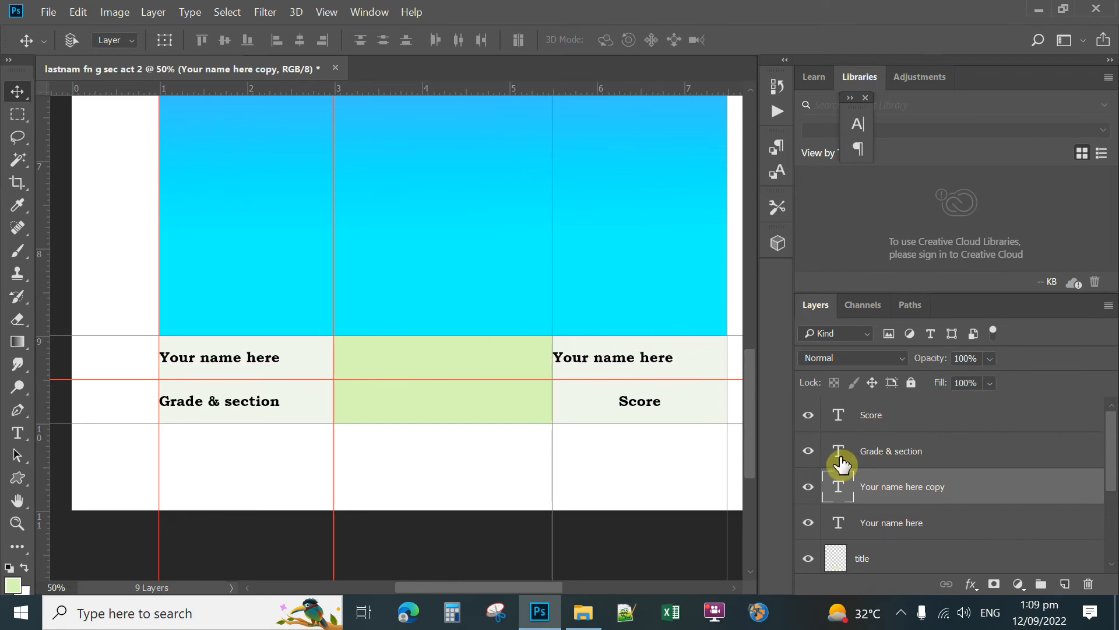
# Replace the wording of the copied text above "Score" with "Date".
pyautogui.press('t')
pyautogui.doubleClick(838, 487)
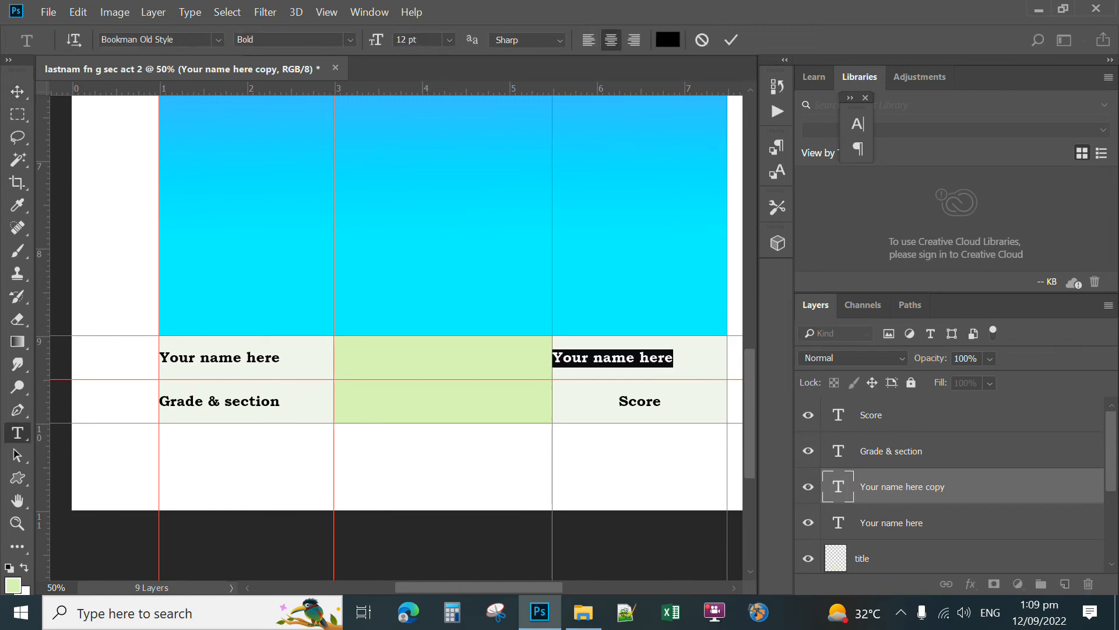
pyautogui.write('Date')
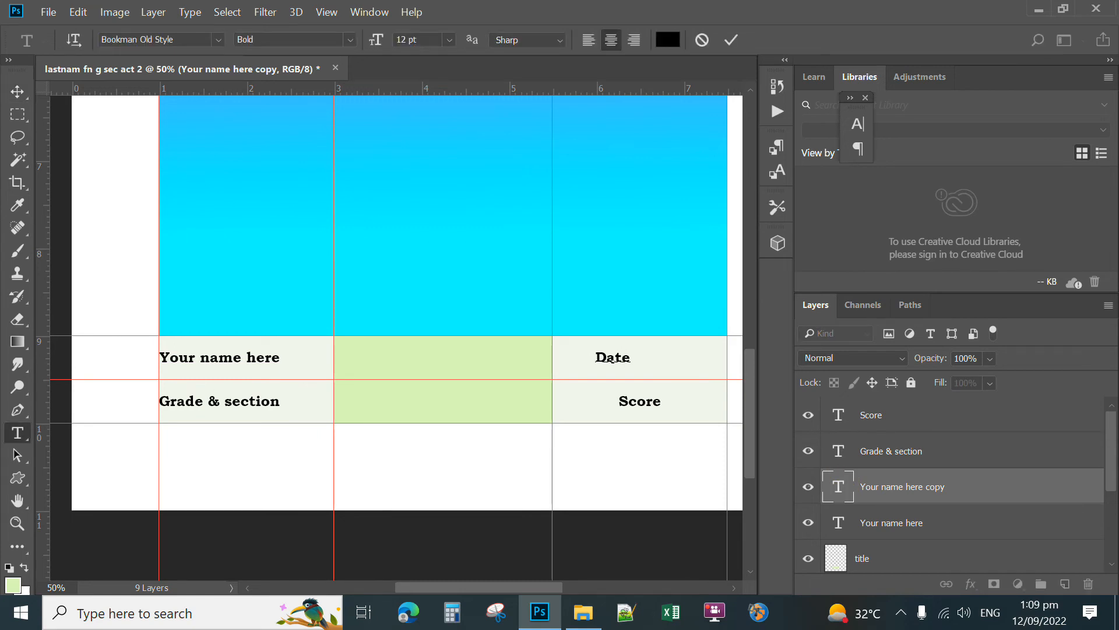
pyautogui.click(17, 92)
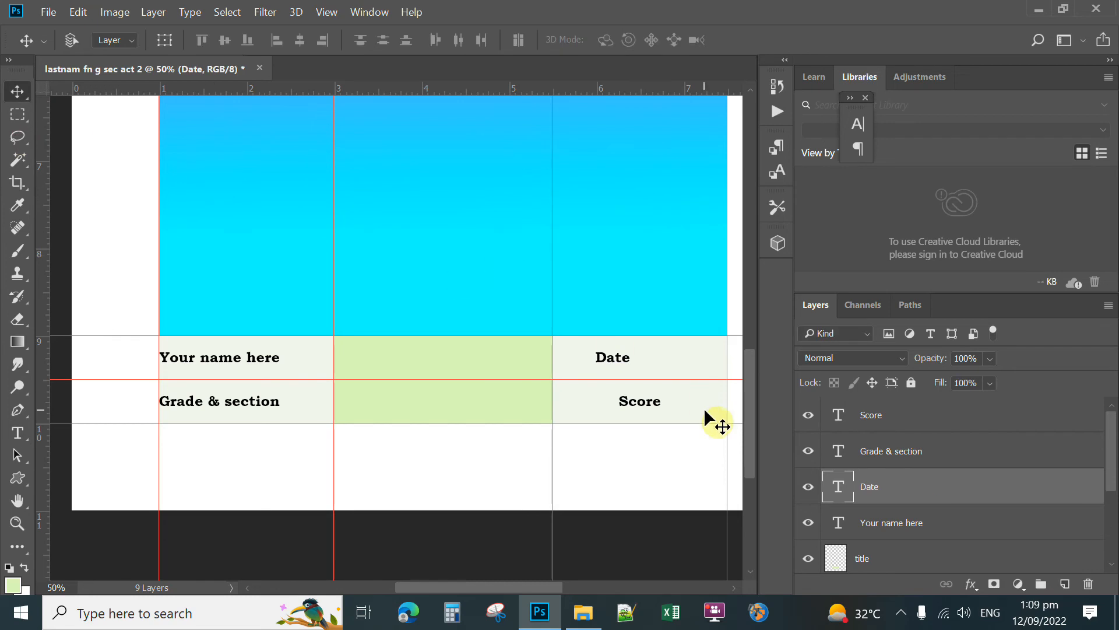
# Add a colon to the "Score" text and move it horizontally to just inside the 5.5-inch vertical guide.
pyautogui.click(855, 418)
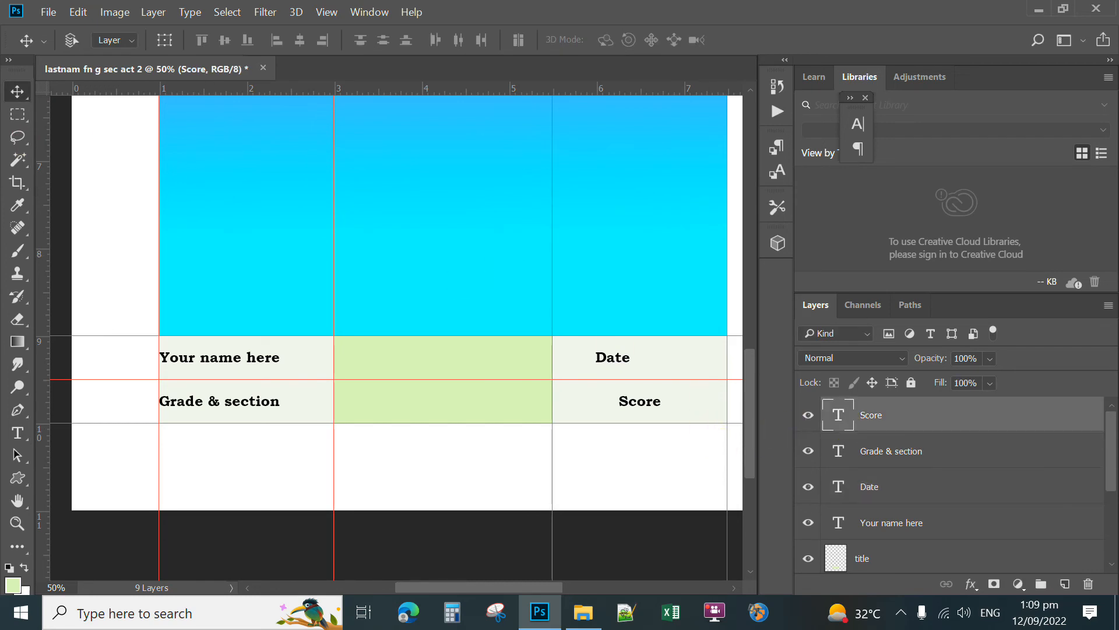
pyautogui.doubleClick(837, 414)
pyautogui.click(665, 391)
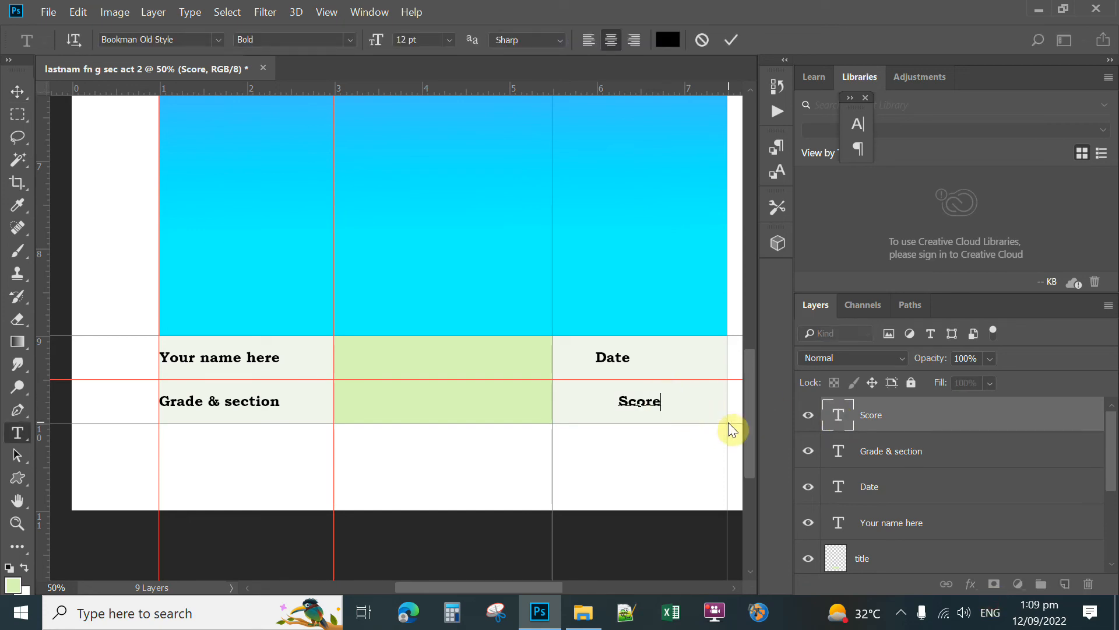
pyautogui.write(':')
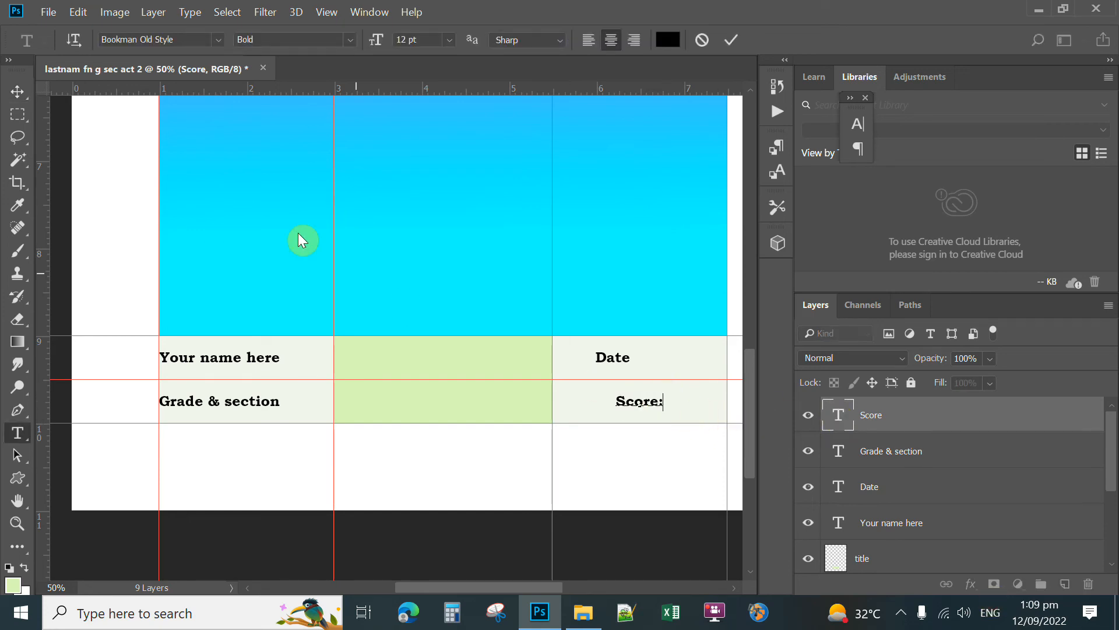
pyautogui.click(20, 90)
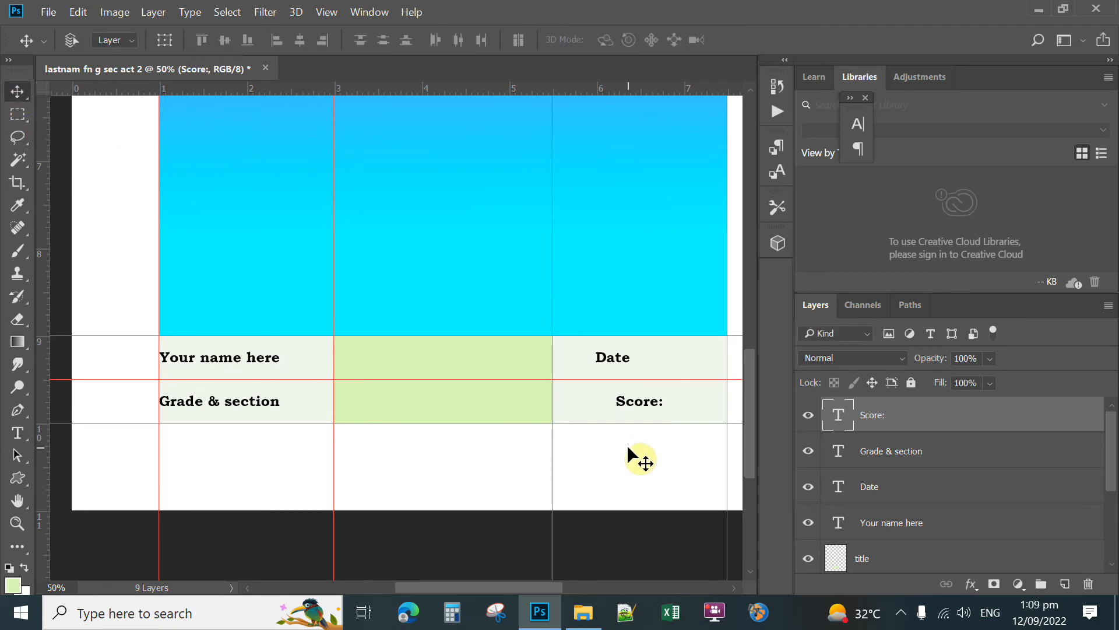
pyautogui.moveTo(653, 406); pyautogui.dragTo(599, 406)
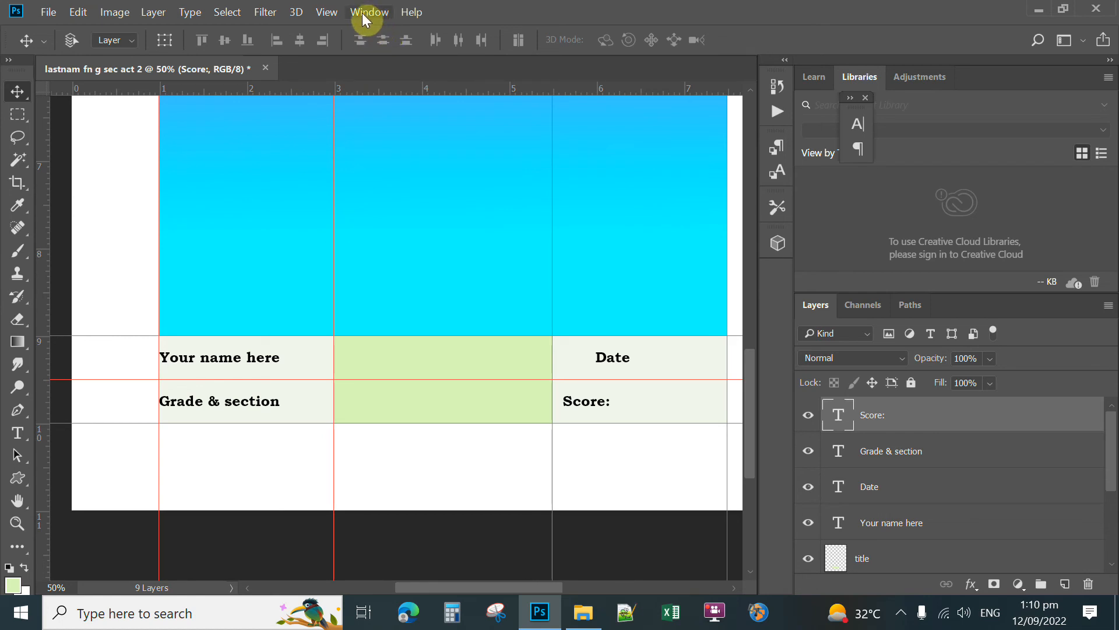
# Turn off the display of extras so that the guides are hidden across the page.
pyautogui.click(330, 13)
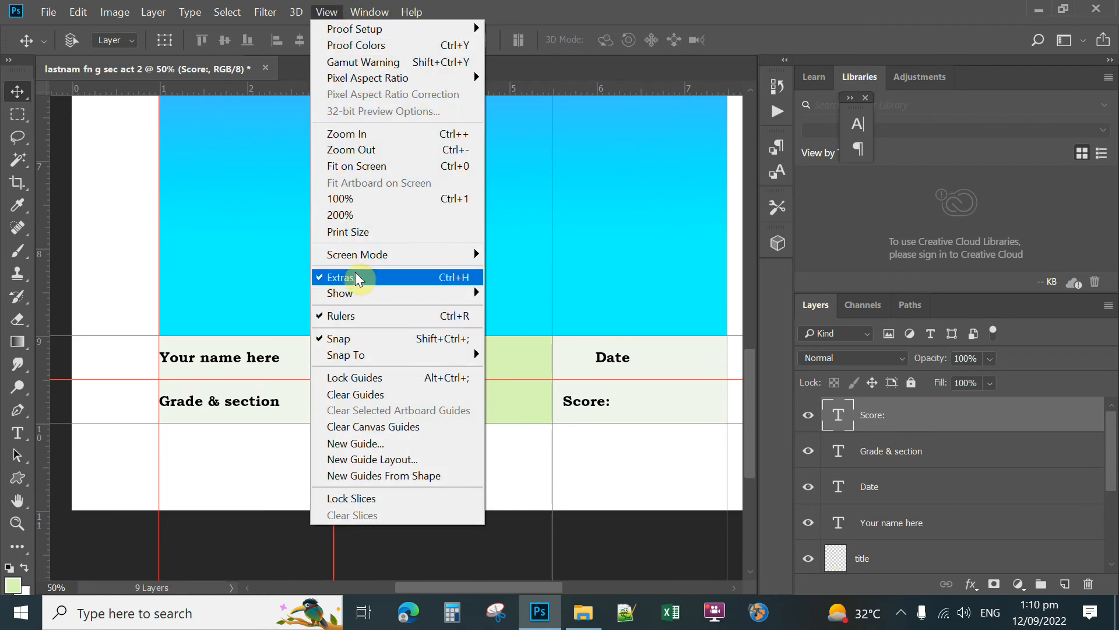
pyautogui.click(340, 282)
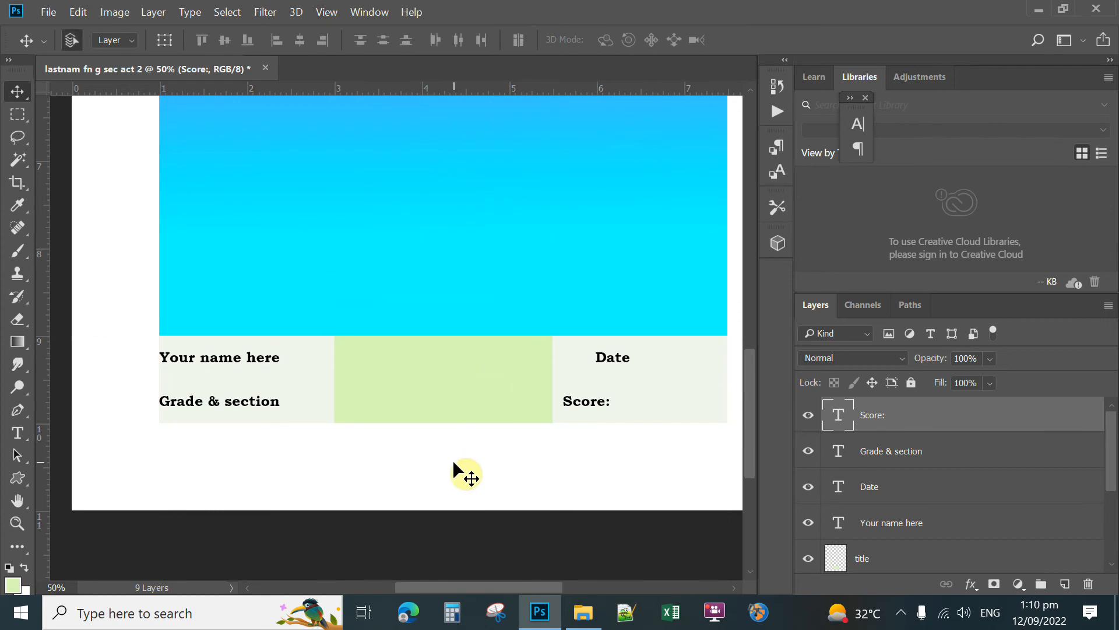
pyautogui.hotkey('ctrl', '-')
pyautogui.hotkey('ctrl', '-')
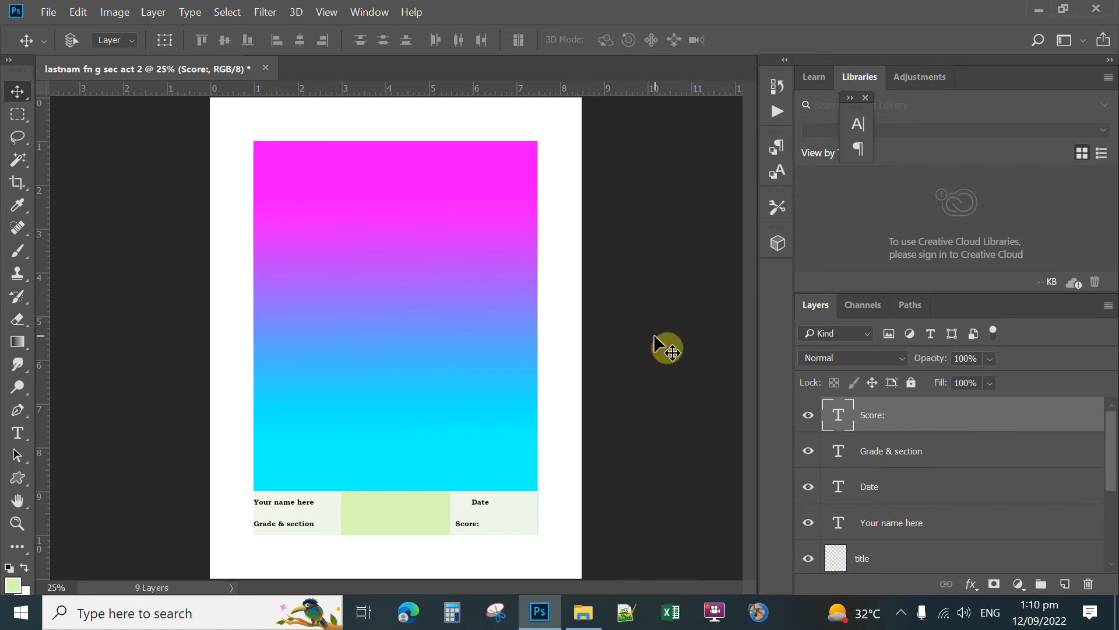
# Add a Stroke effect to the backgrnd gradient layer through its layer style.
pyautogui.moveTo(1113, 443); pyautogui.dragTo(1114, 519)
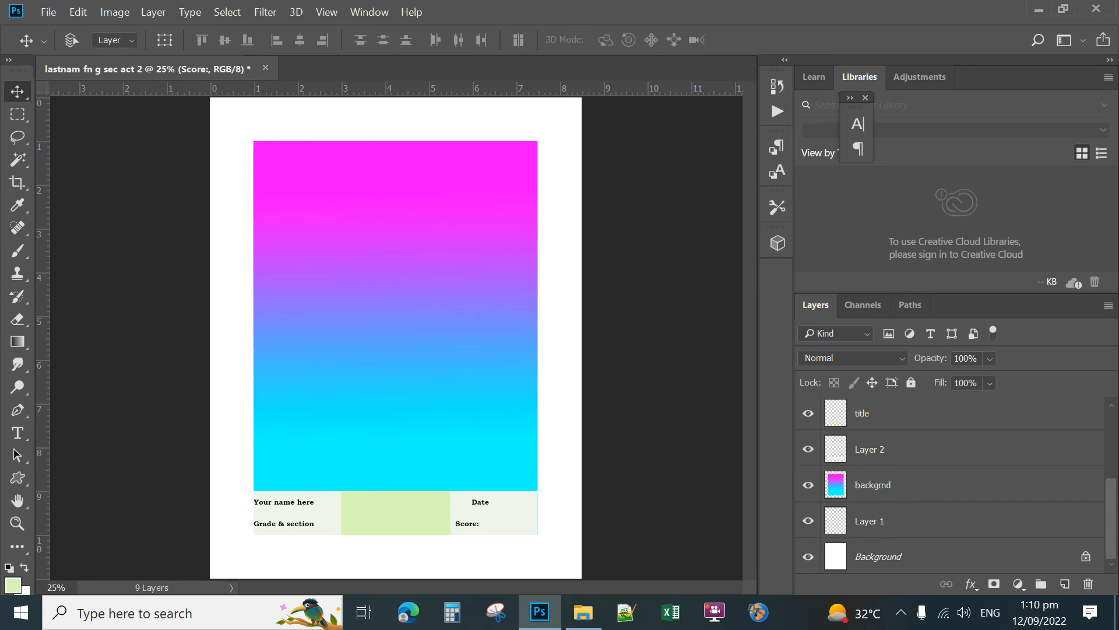
pyautogui.rightClick(867, 492)
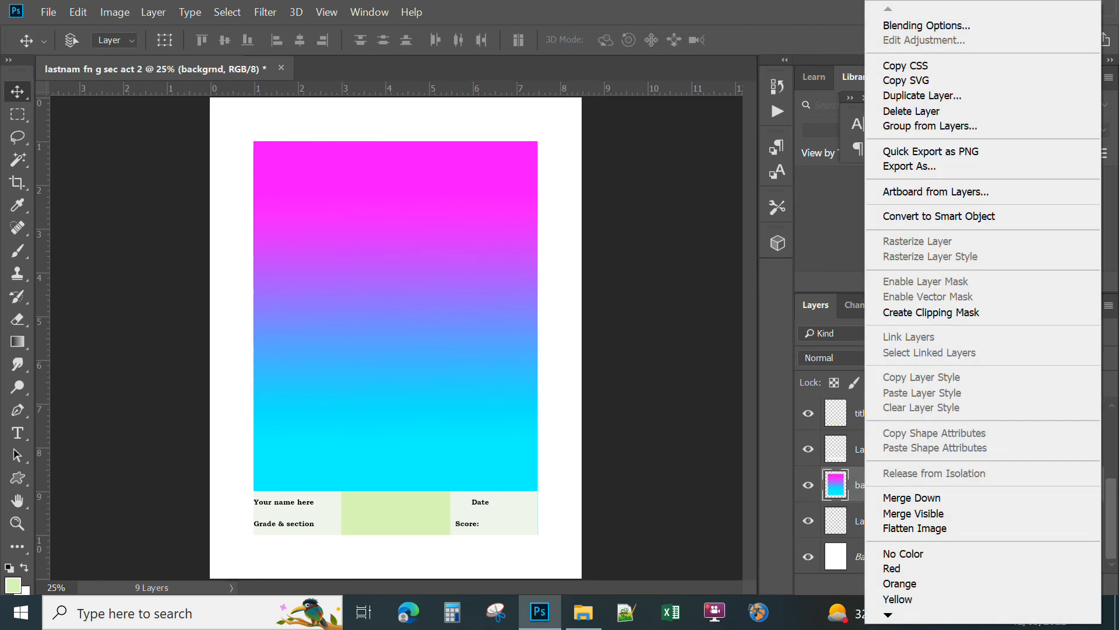
pyautogui.click(907, 25)
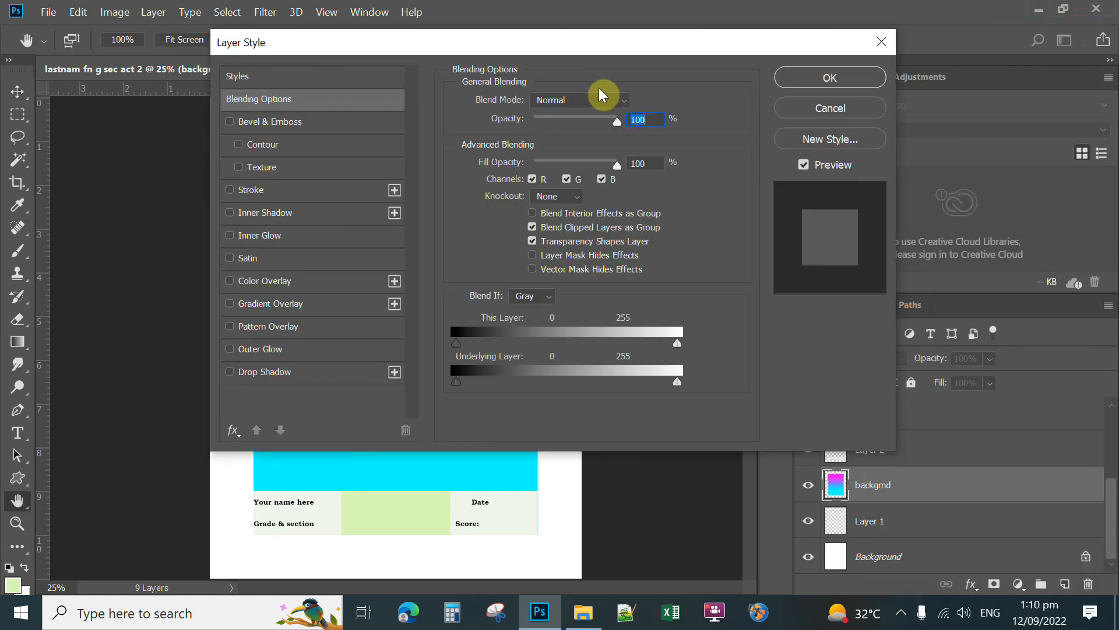
pyautogui.moveTo(601, 51); pyautogui.dragTo(963, 93)
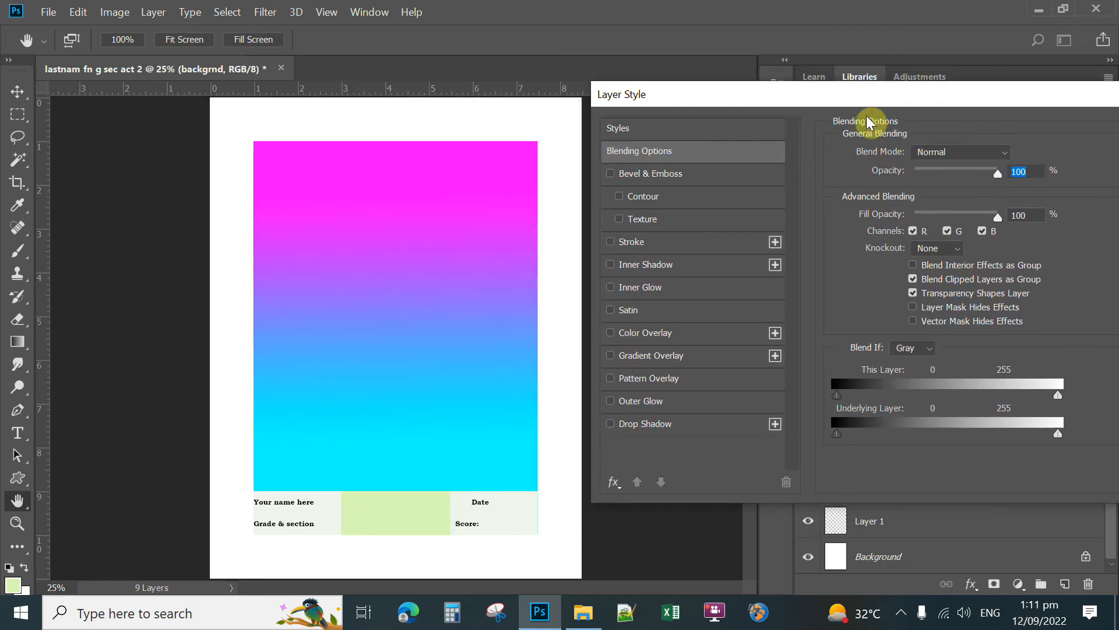
pyautogui.moveTo(794, 95); pyautogui.dragTo(621, 99)
pyautogui.moveTo(718, 100); pyautogui.dragTo(898, 89)
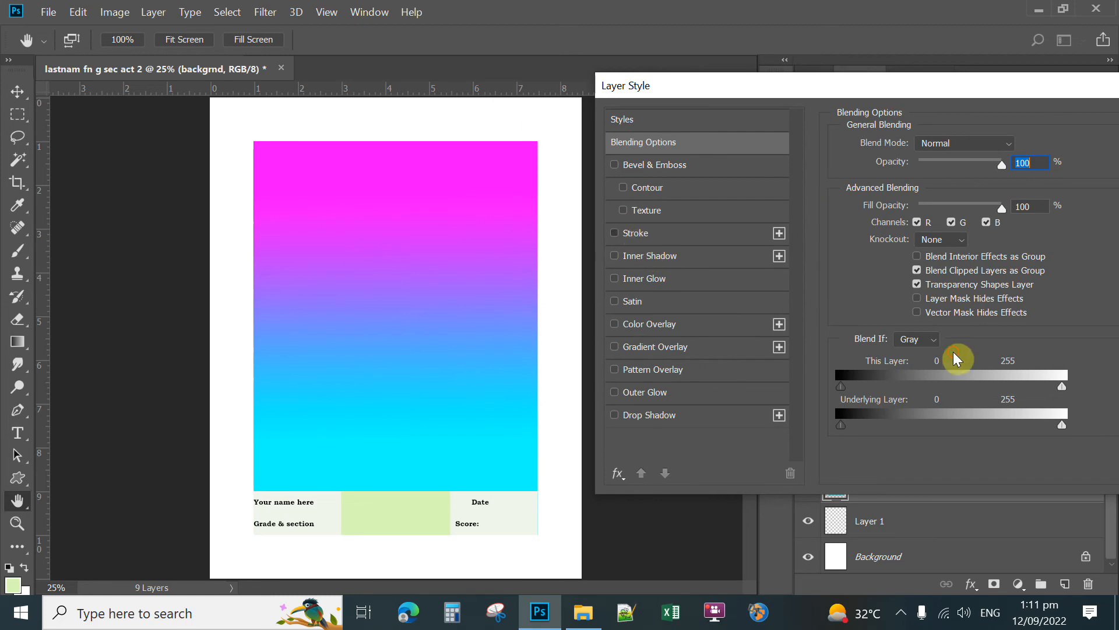
pyautogui.click(637, 234)
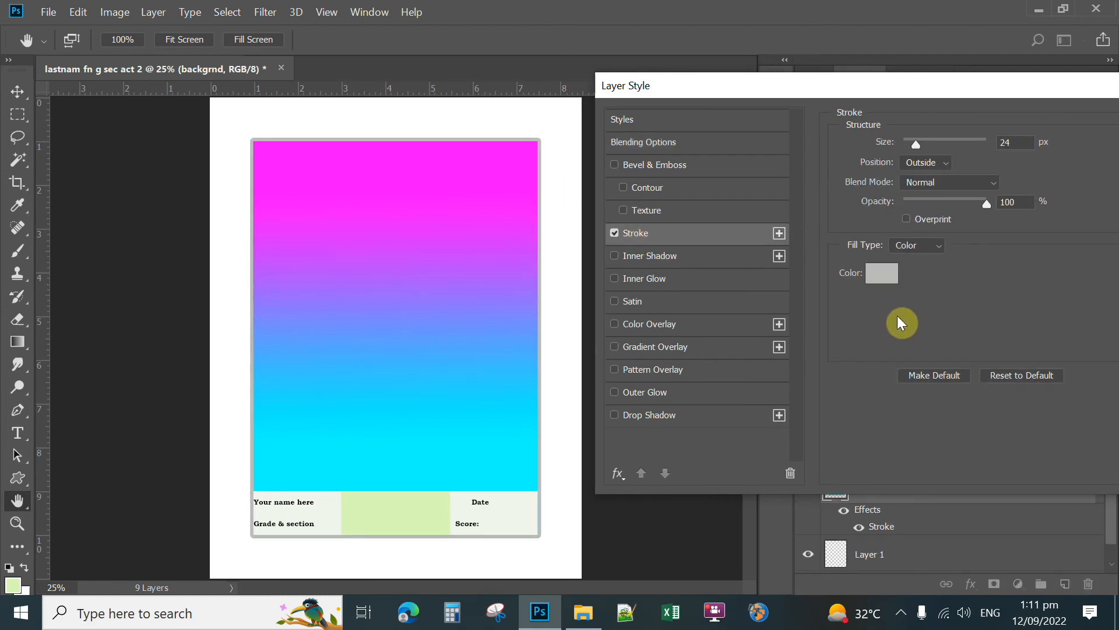
# Set the background layer's stroke colour to near-black 050505 and its size to 9 px.
pyautogui.click(880, 274)
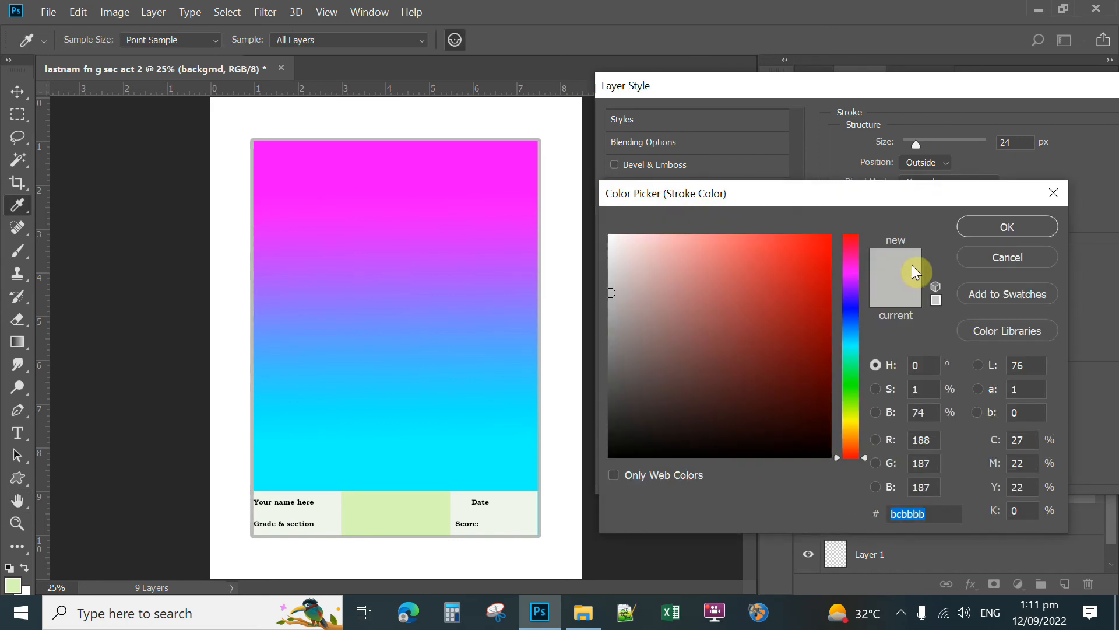
pyautogui.click(619, 452)
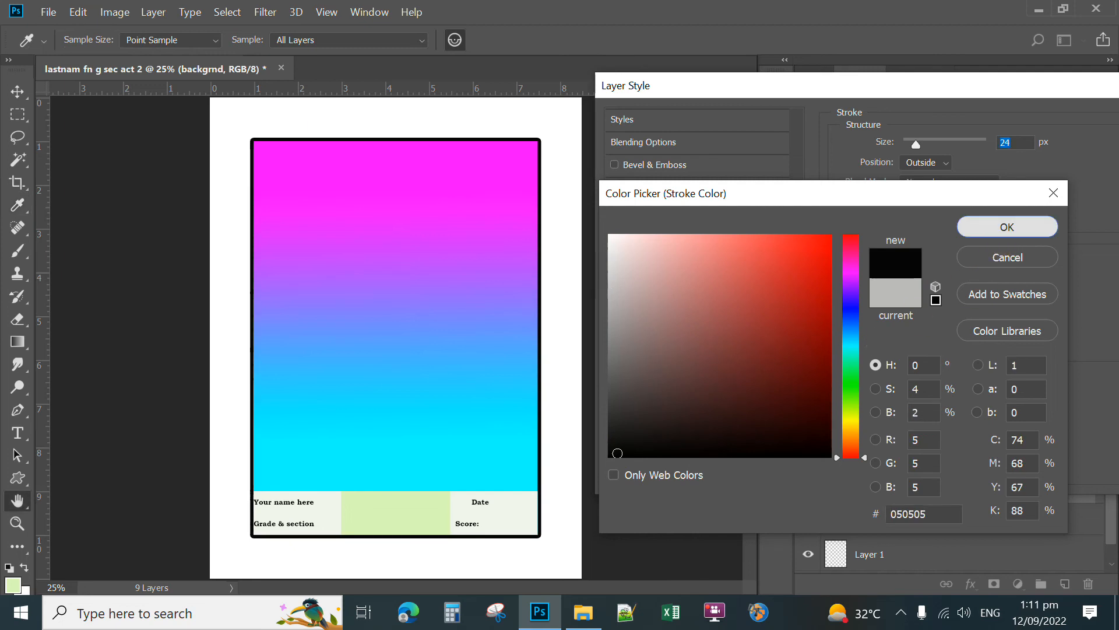
pyautogui.click(1007, 226)
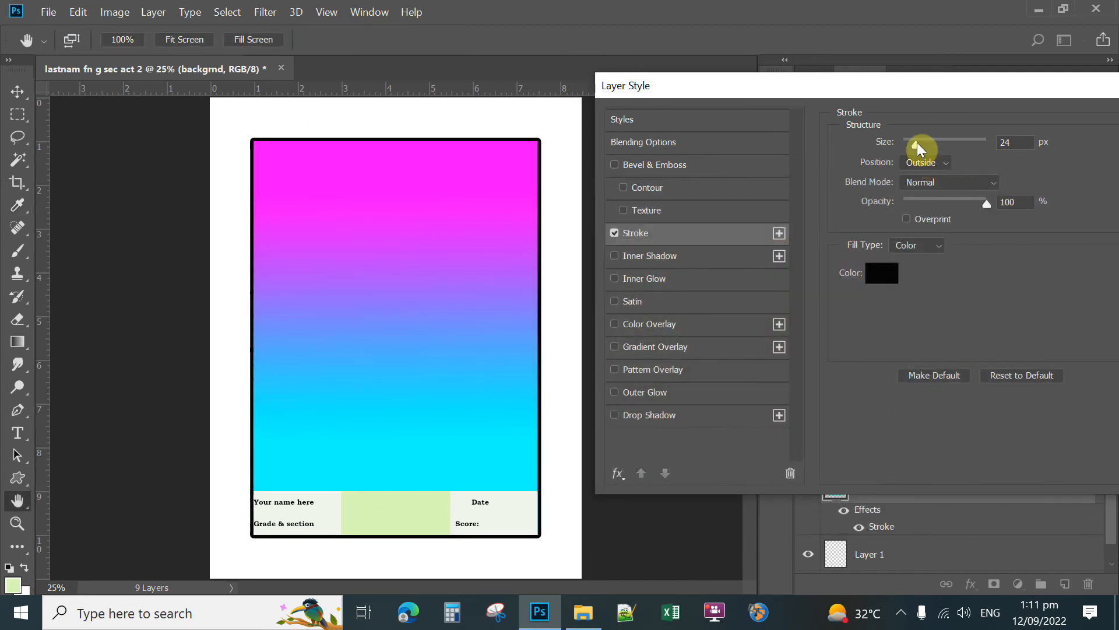
pyautogui.moveTo(915, 148); pyautogui.dragTo(911, 146)
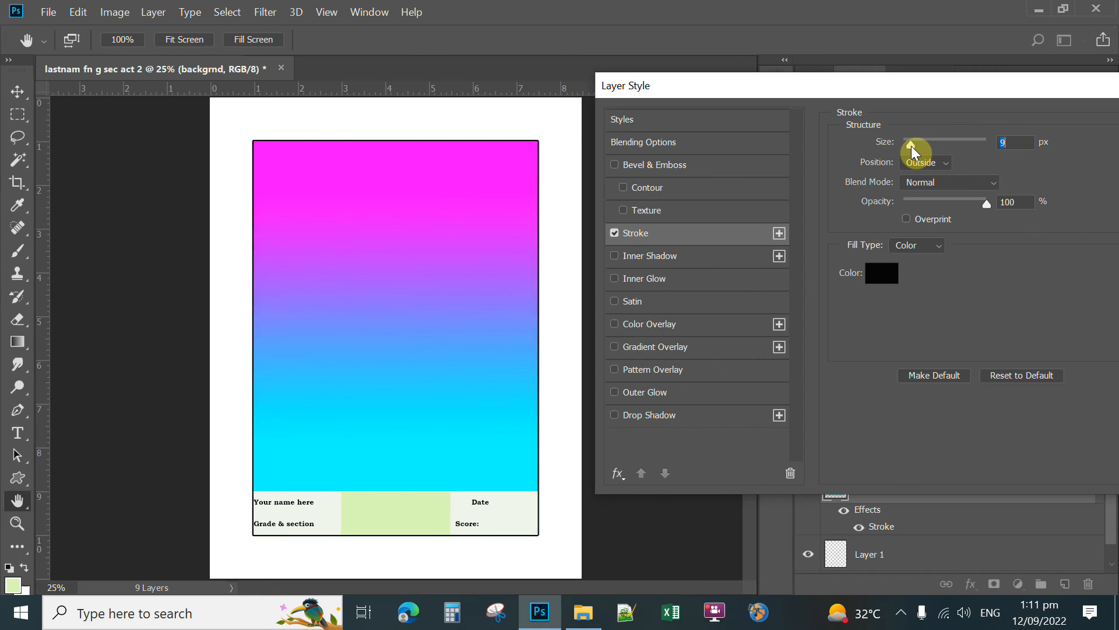
# Compare the Inside and Center stroke positions, set the position back to Outside, and apply the layer style.
pyautogui.click(942, 163)
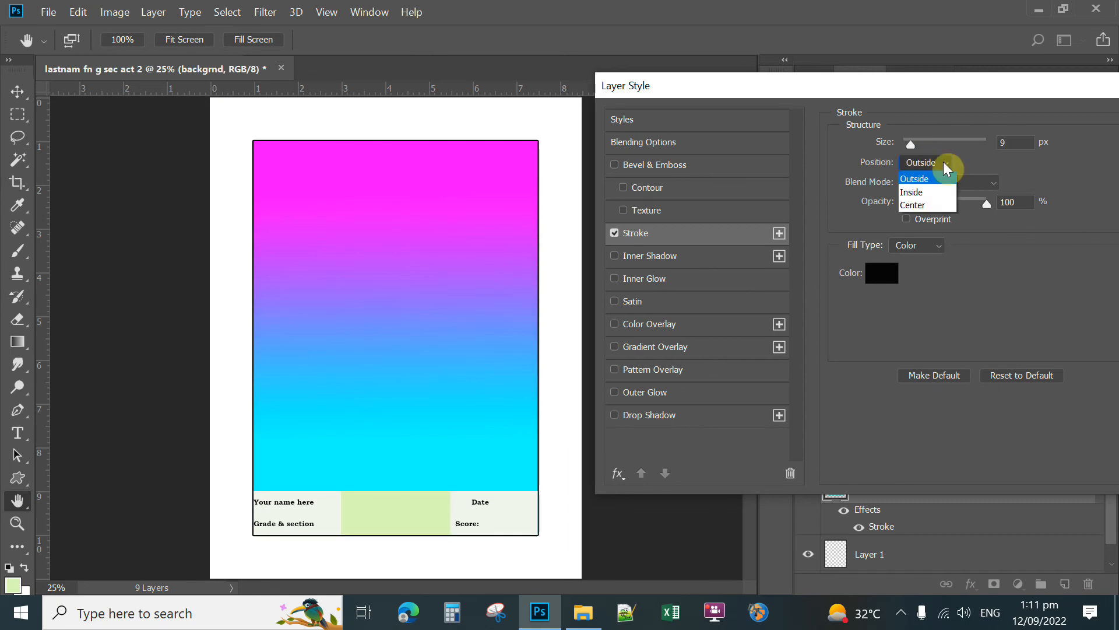
pyautogui.click(918, 193)
pyautogui.click(938, 162)
pyautogui.click(920, 213)
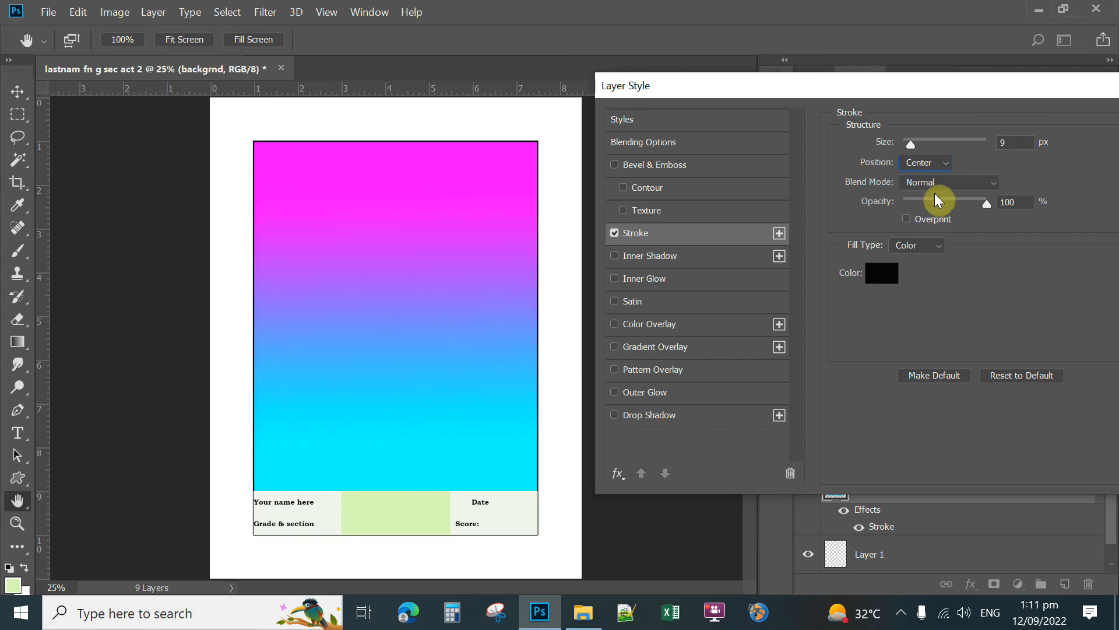
pyautogui.click(936, 163)
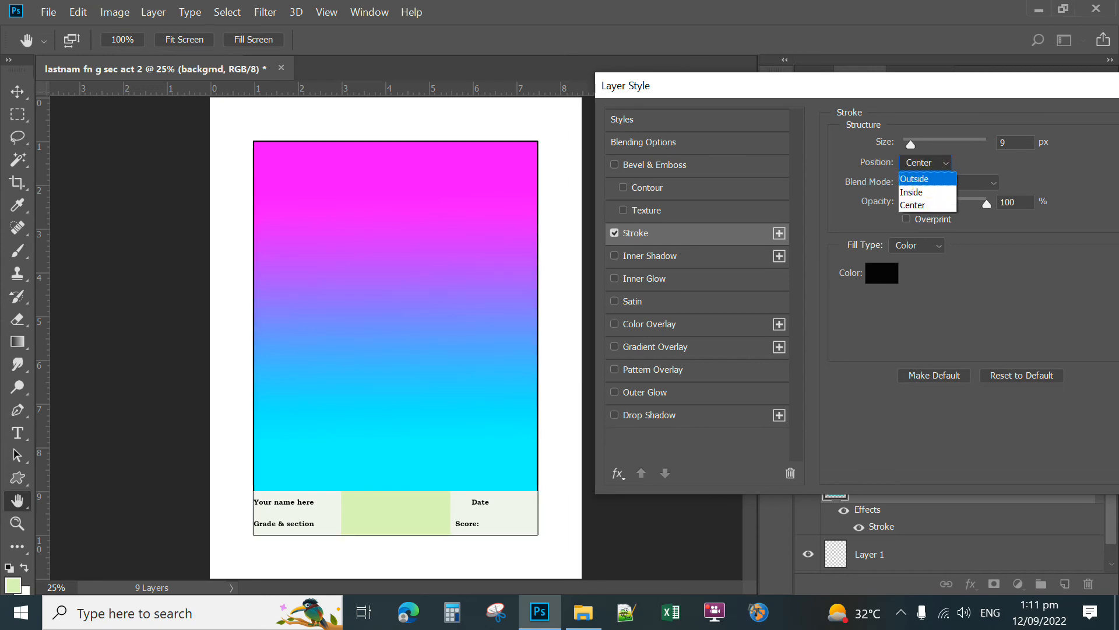
pyautogui.click(921, 174)
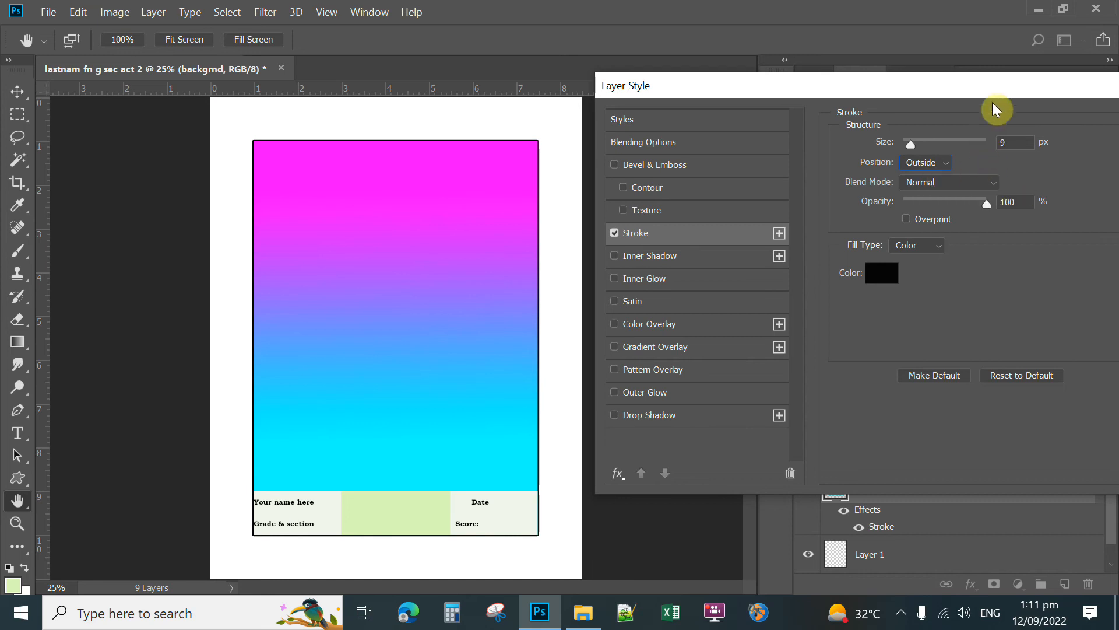
pyautogui.moveTo(989, 89); pyautogui.dragTo(761, 113)
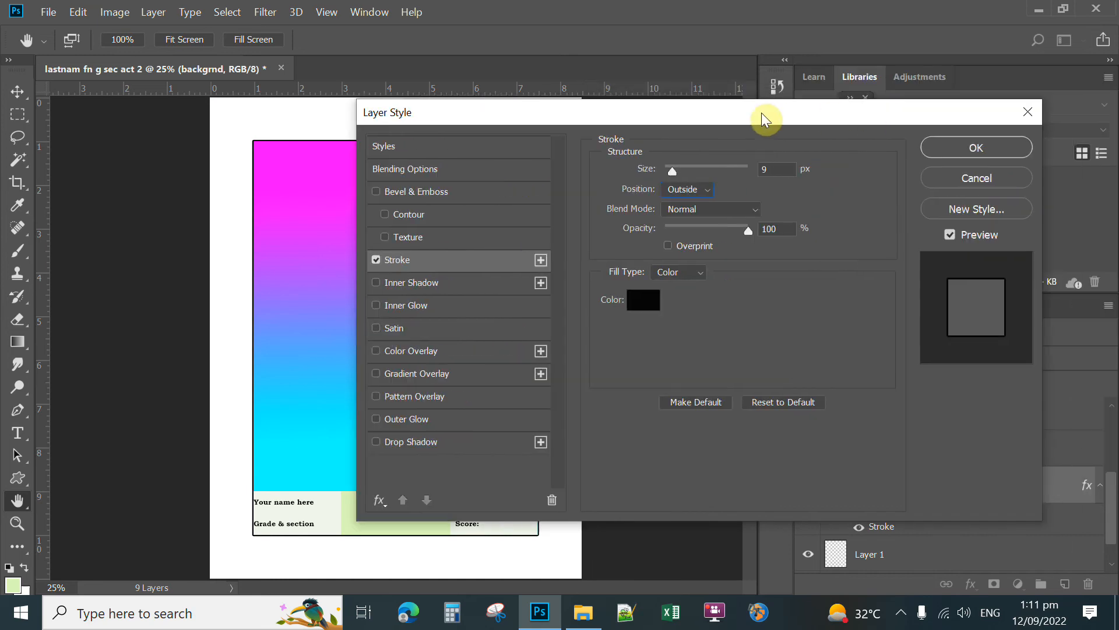
pyautogui.click(960, 147)
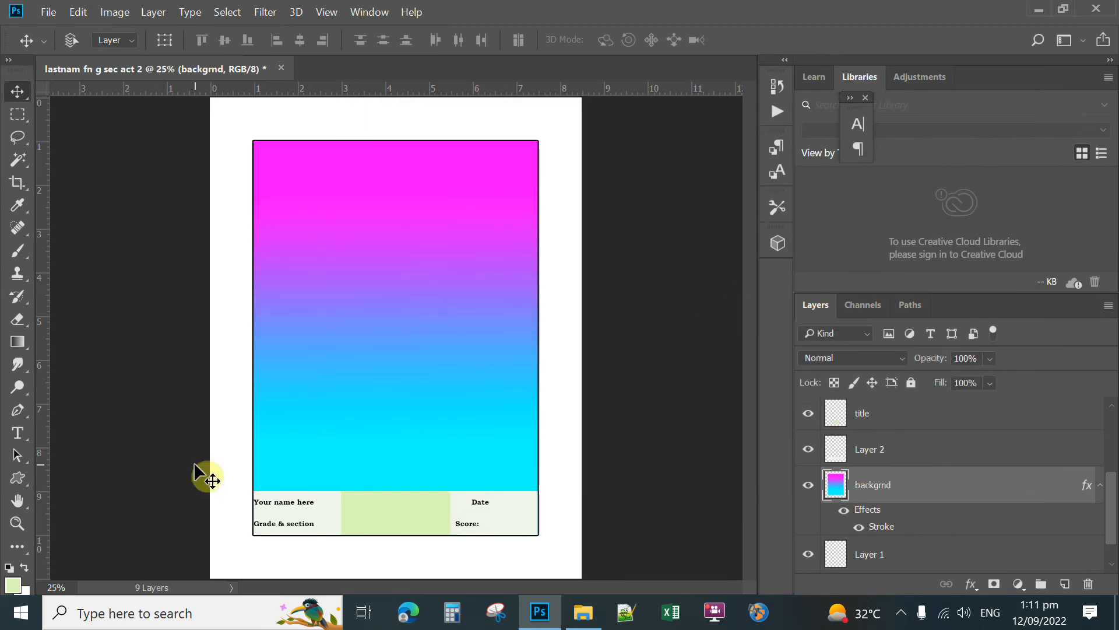
# Duplicate the Grade & section text layer and move the copy into the upper part of the green middle block.
pyautogui.click(17, 523)
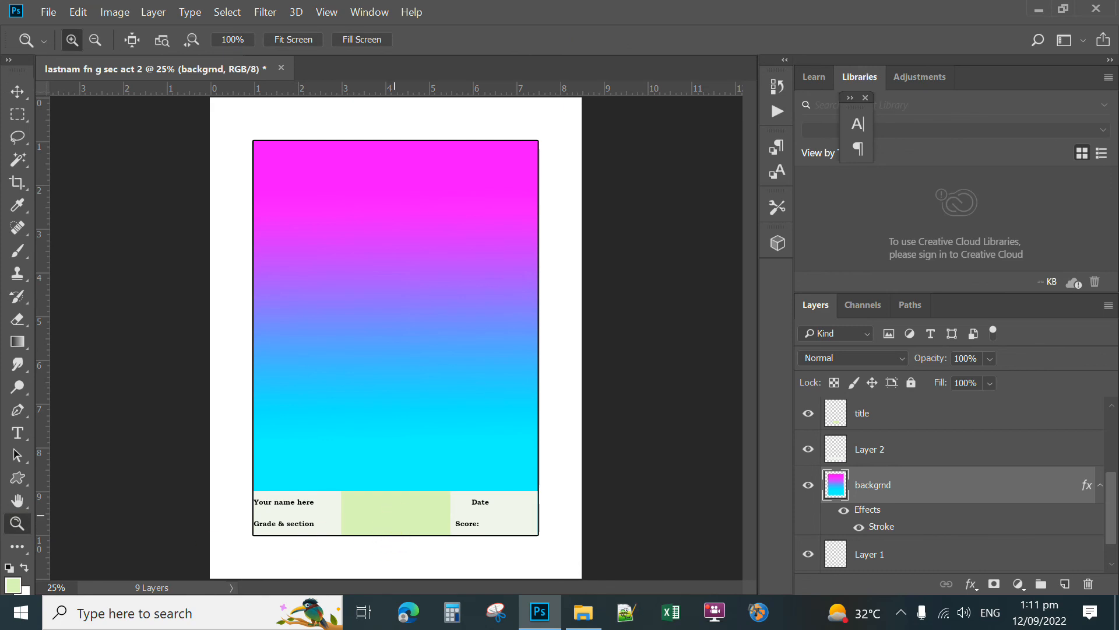
pyautogui.click(393, 527)
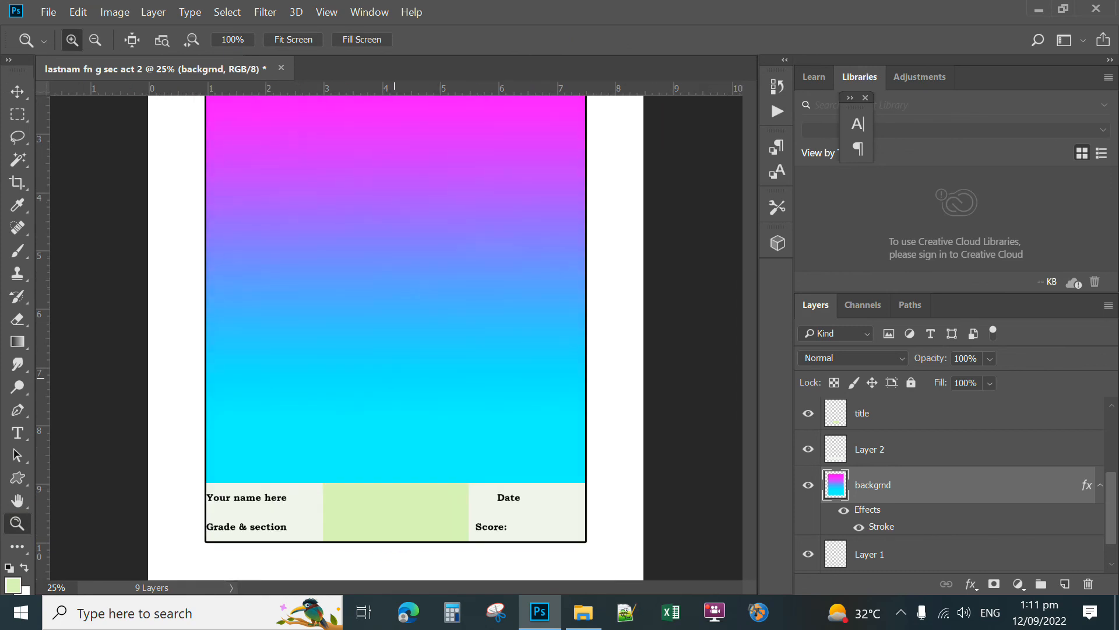
pyautogui.click(389, 511)
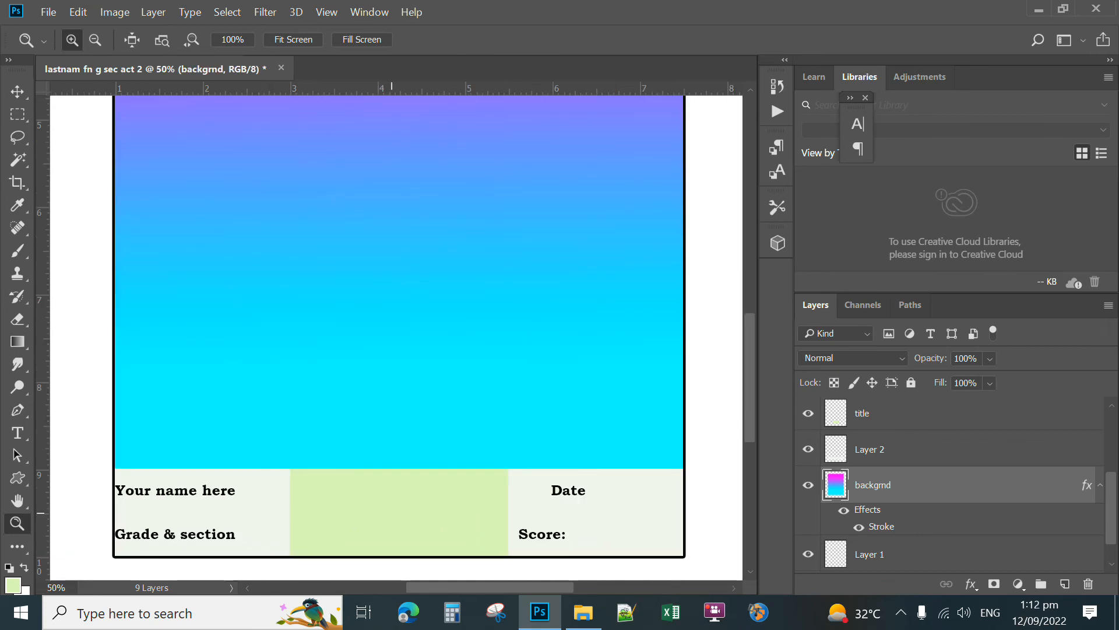
pyautogui.press('space')
pyautogui.moveTo(384, 517); pyautogui.dragTo(385, 408)
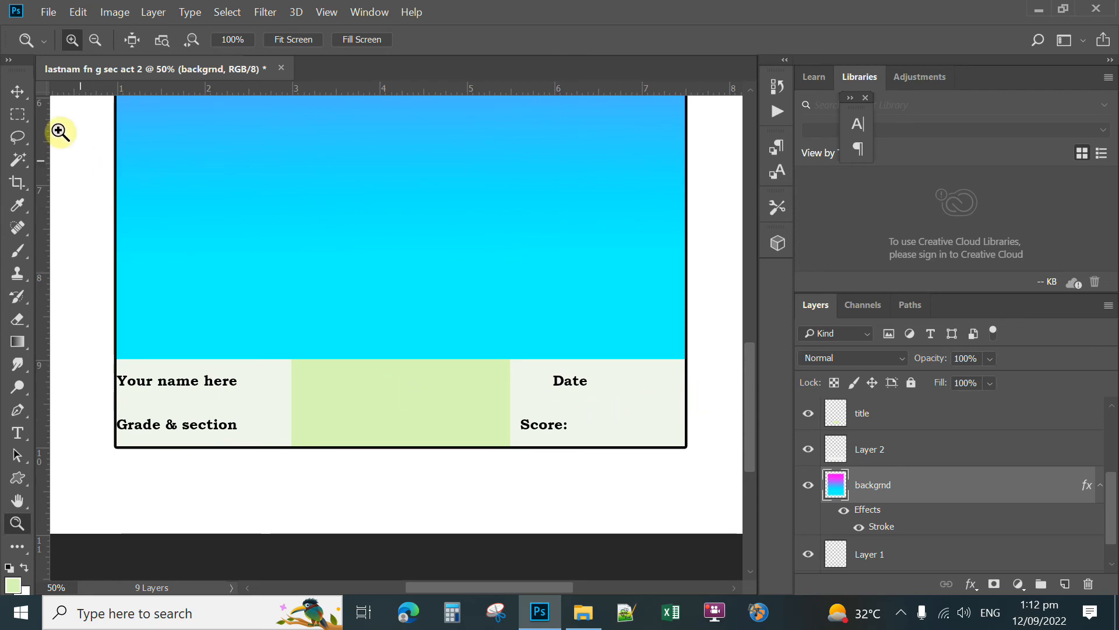
pyautogui.click(19, 93)
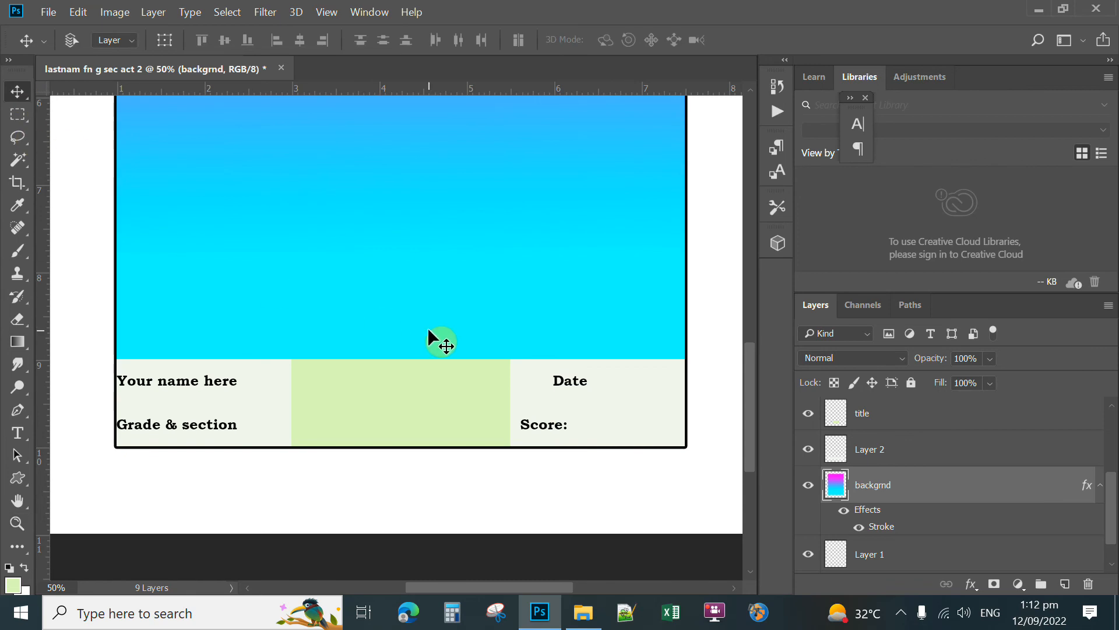
pyautogui.moveTo(1110, 464); pyautogui.dragTo(1111, 411)
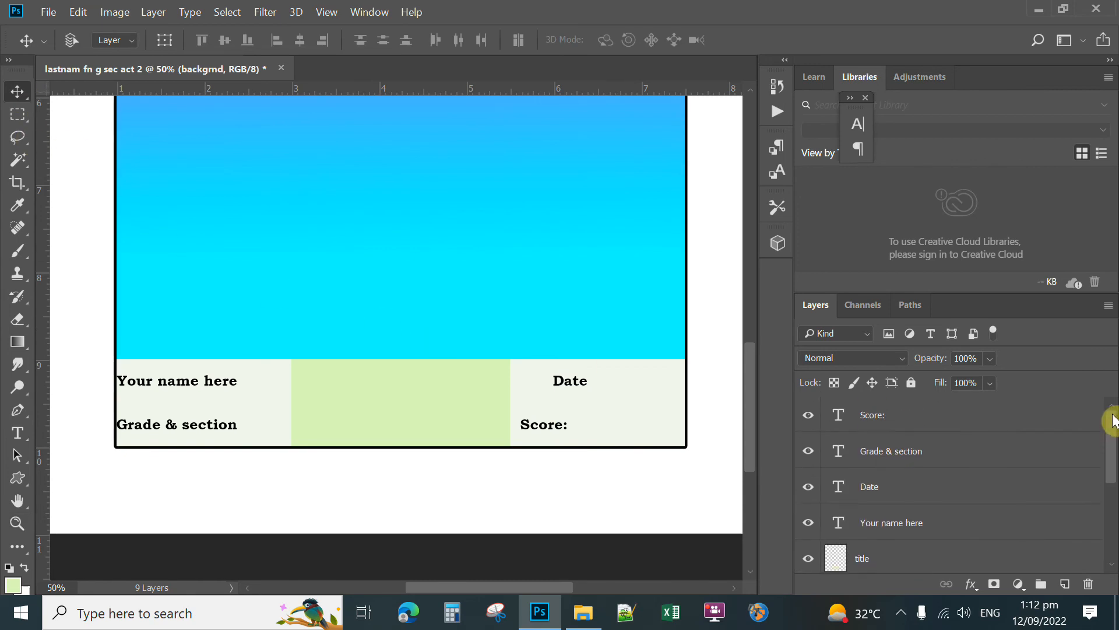
pyautogui.click(865, 455)
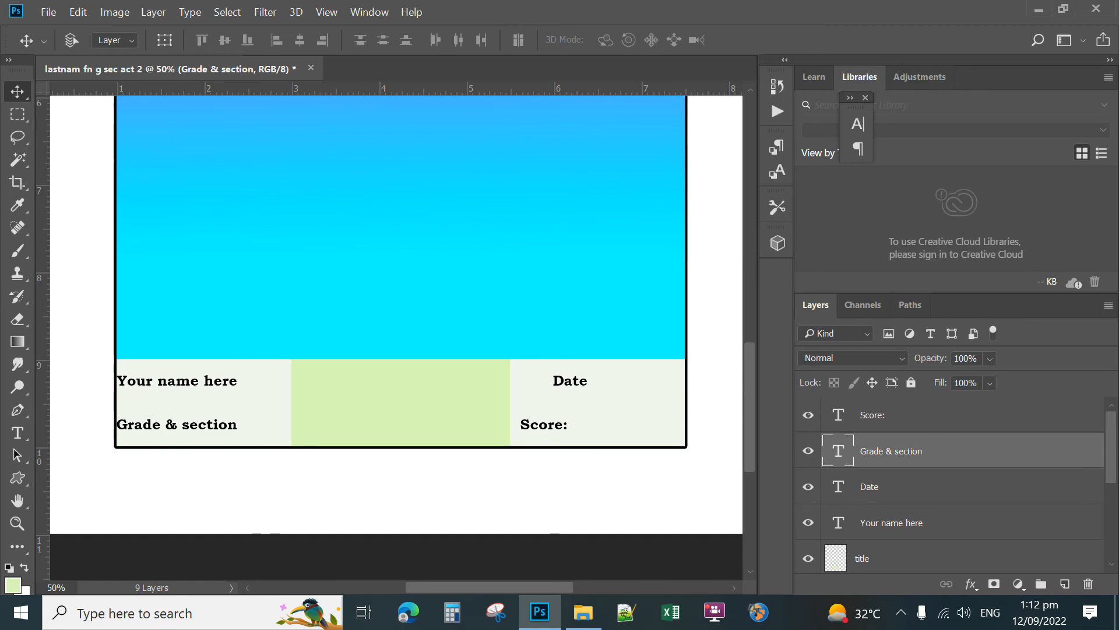
pyautogui.hotkey('ctrl', 'j')
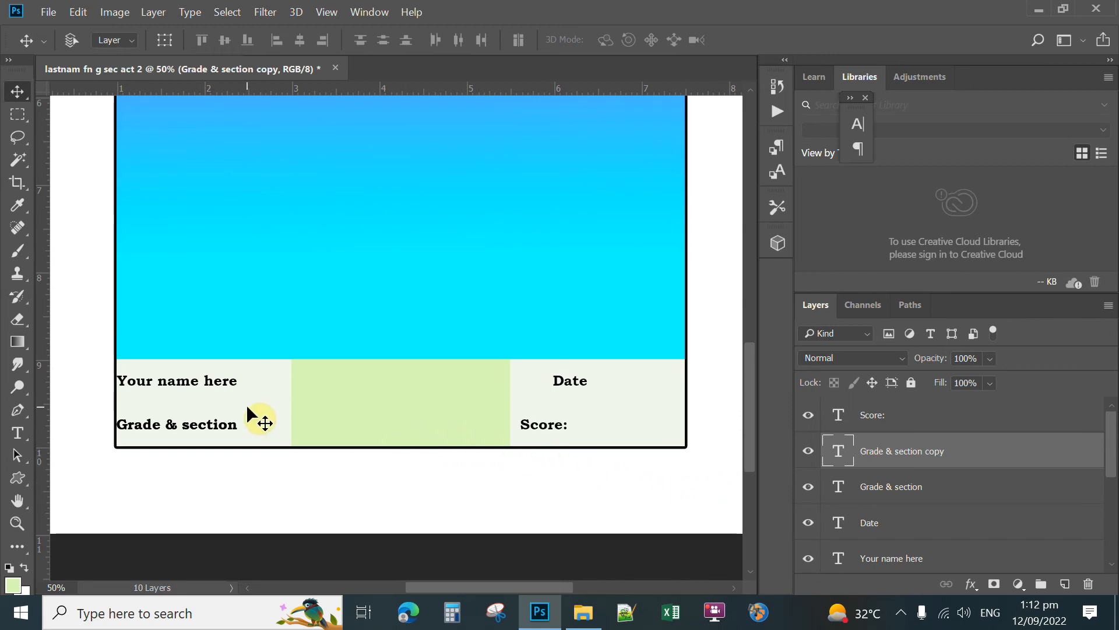
pyautogui.moveTo(254, 406); pyautogui.dragTo(470, 361)
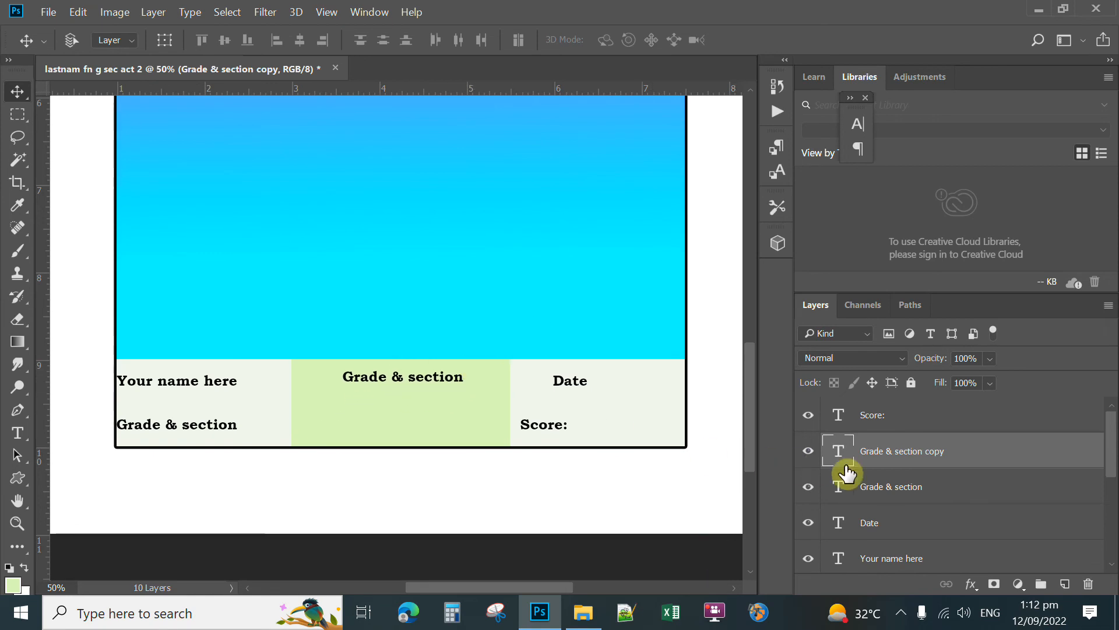
# Replace the copied label's text with three lines reading Title, Activity 2 and Text to Path.
pyautogui.doubleClick(839, 452)
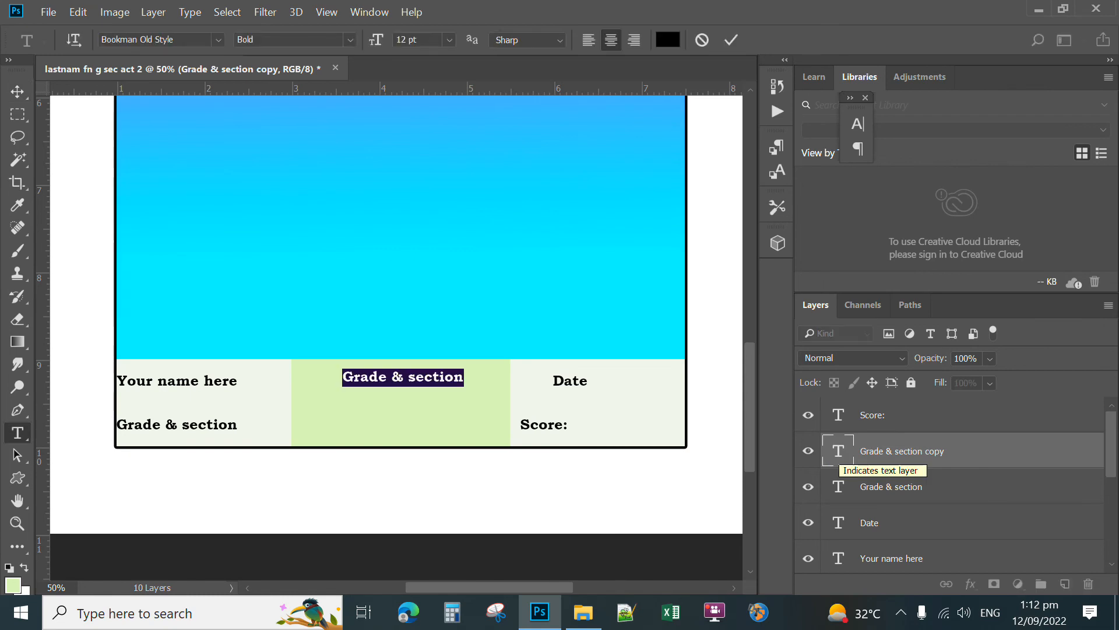
pyautogui.press('BackSpace')
pyautogui.write('Title')
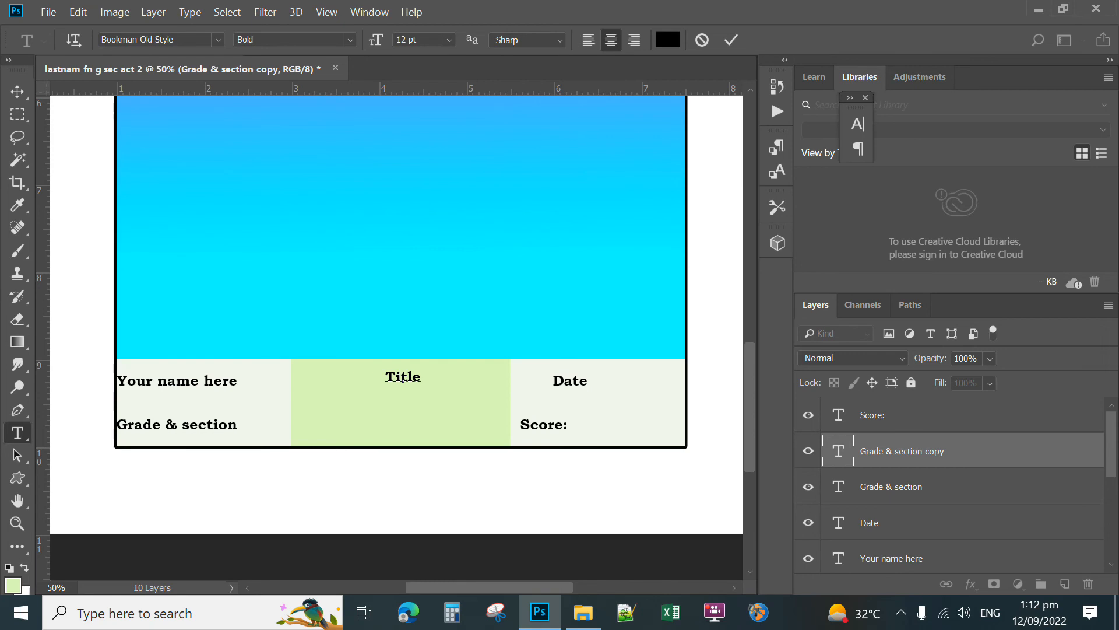
pyautogui.press('Return')
pyautogui.write('Activity')
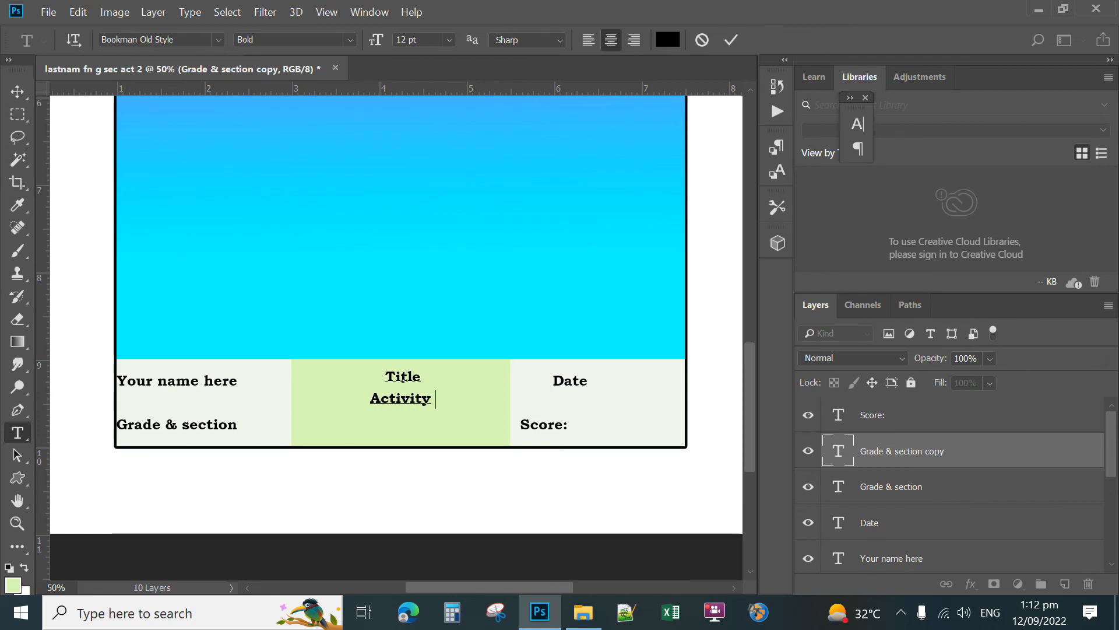
pyautogui.write(' 2 ')
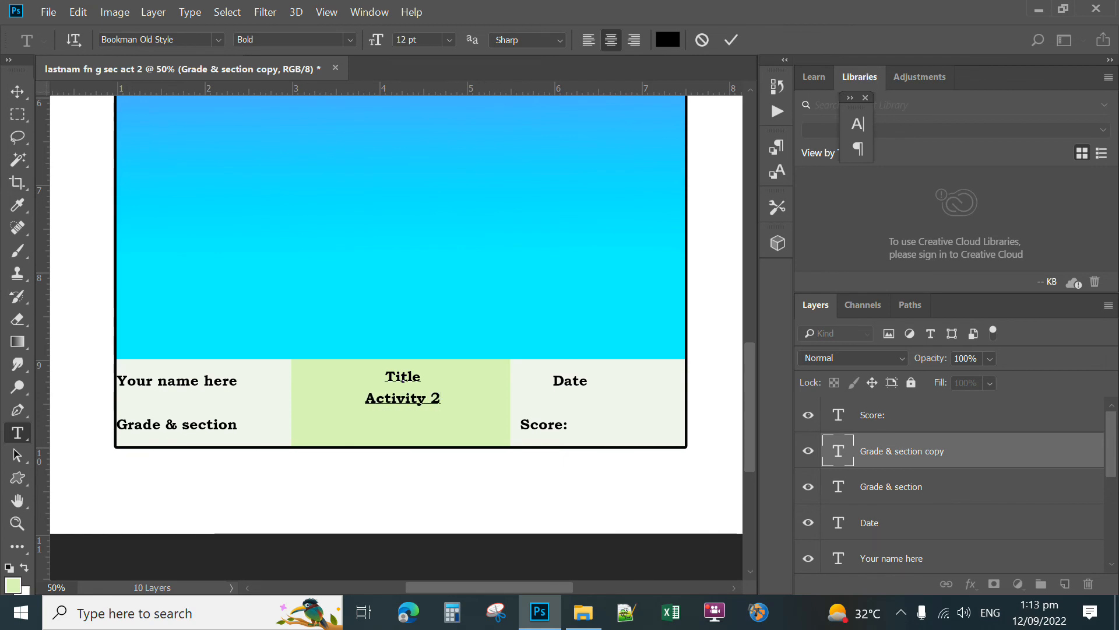
pyautogui.write('Te')
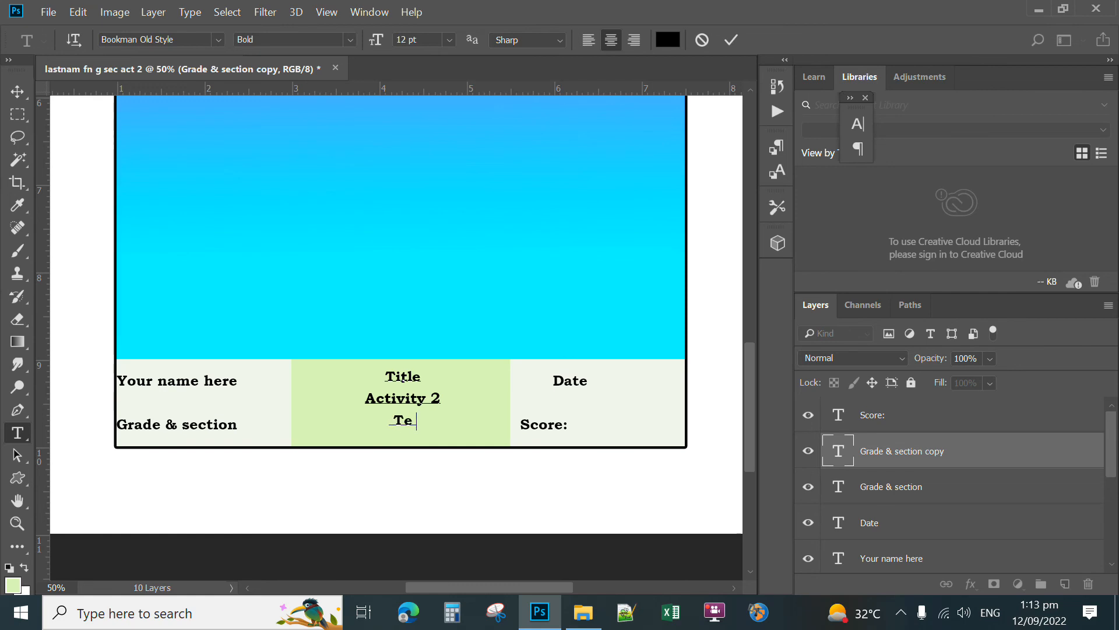
pyautogui.write('xt to Path')
pyautogui.click(17, 92)
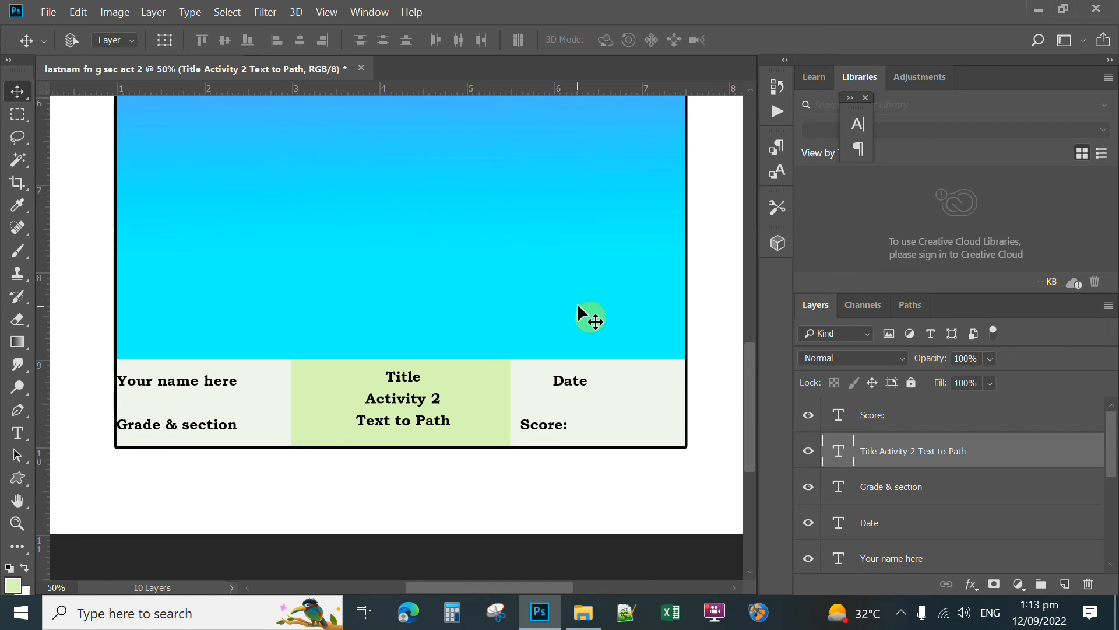
# Identify the title strip's layer by toggling layer visibility, and add a black Outside Stroke effect to Layer 2.
pyautogui.scroll(5, 548, 334)
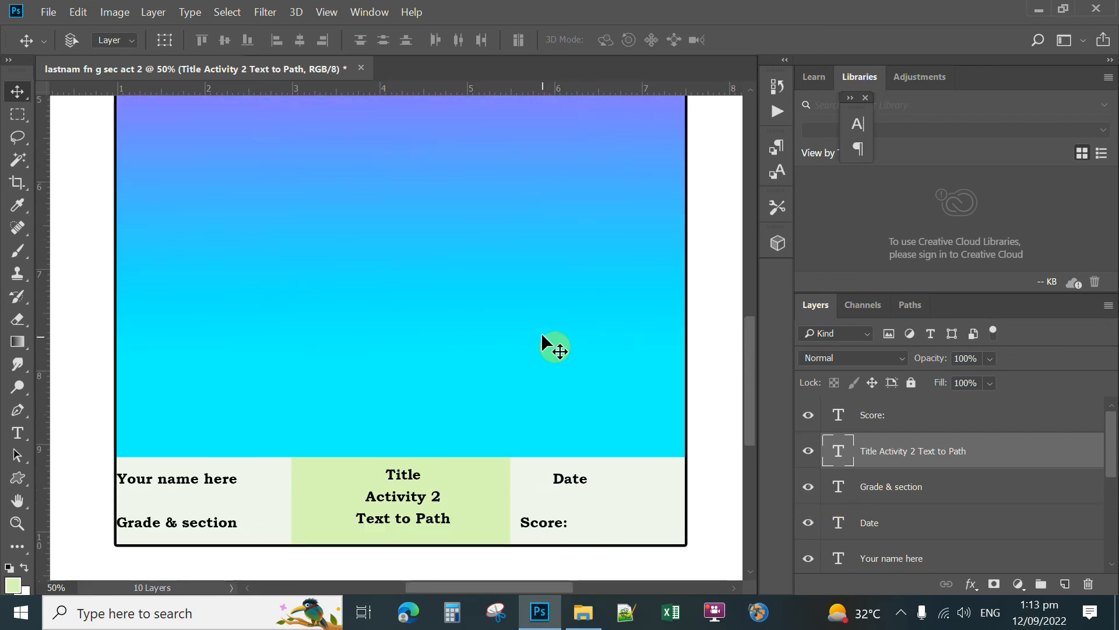
pyautogui.scroll(2, 548, 329)
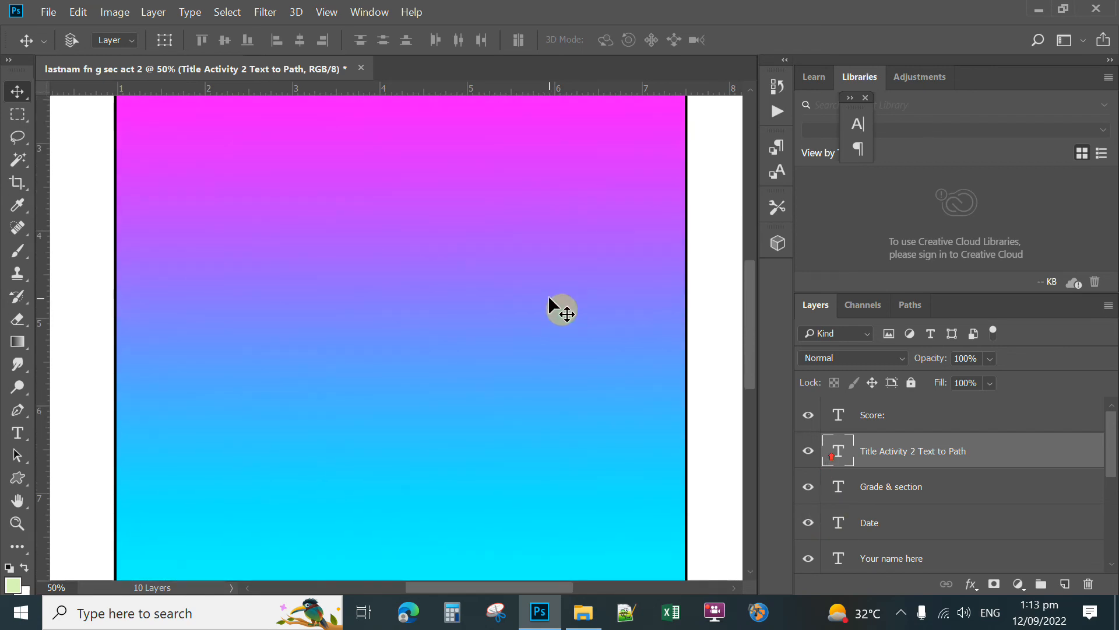
pyautogui.hotkey('ctrl', '-')
pyautogui.hotkey('ctrl', '-')
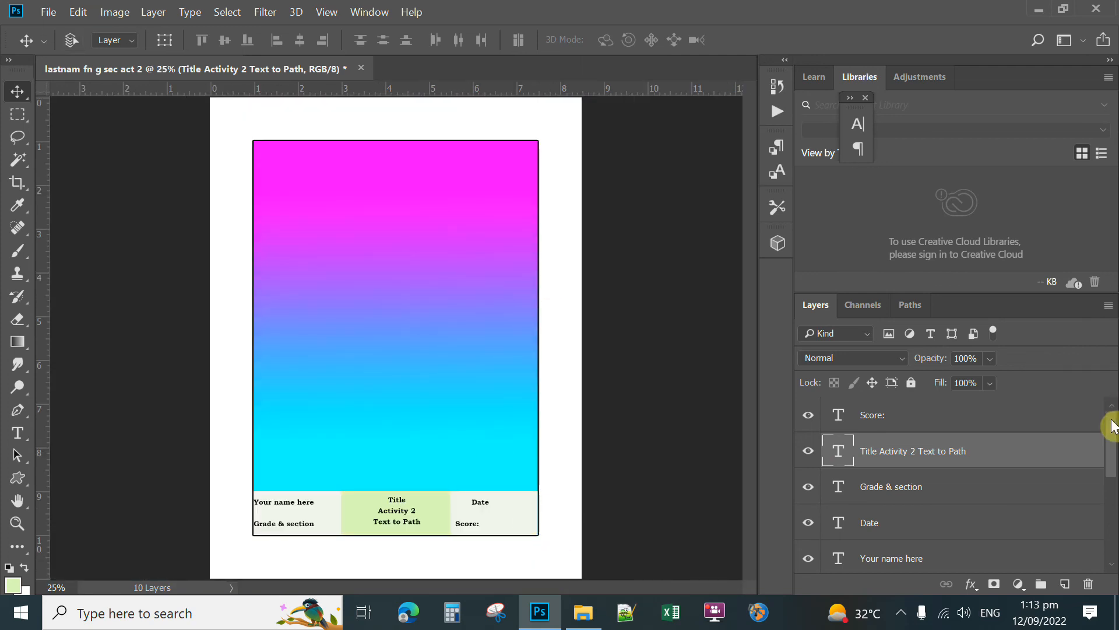
pyautogui.moveTo(1113, 429)
pyautogui.mouseDown()
pyautogui.moveTo(1102, 489)
pyautogui.moveTo(1112, 529)
pyautogui.mouseUp()
pyautogui.click(808, 520)
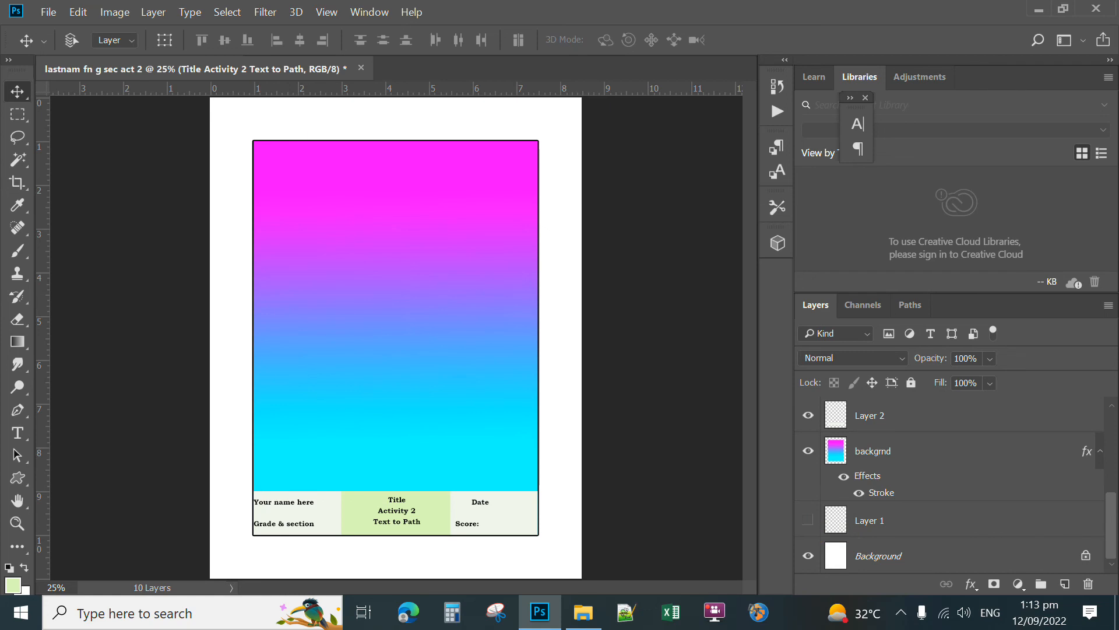
pyautogui.click(808, 415)
pyautogui.click(835, 415)
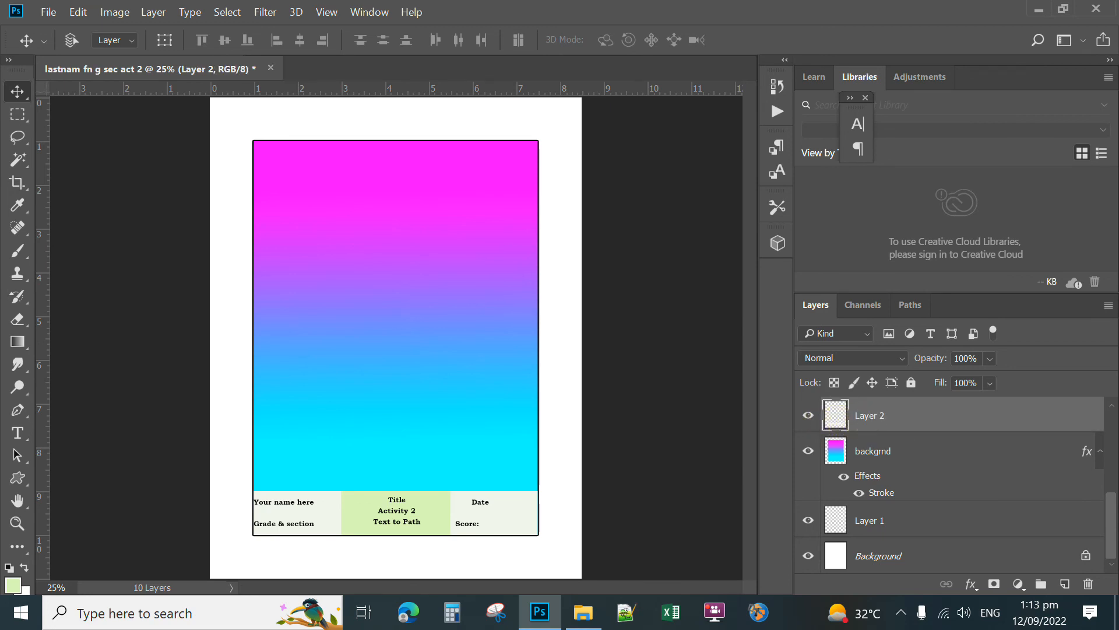
pyautogui.rightClick(869, 419)
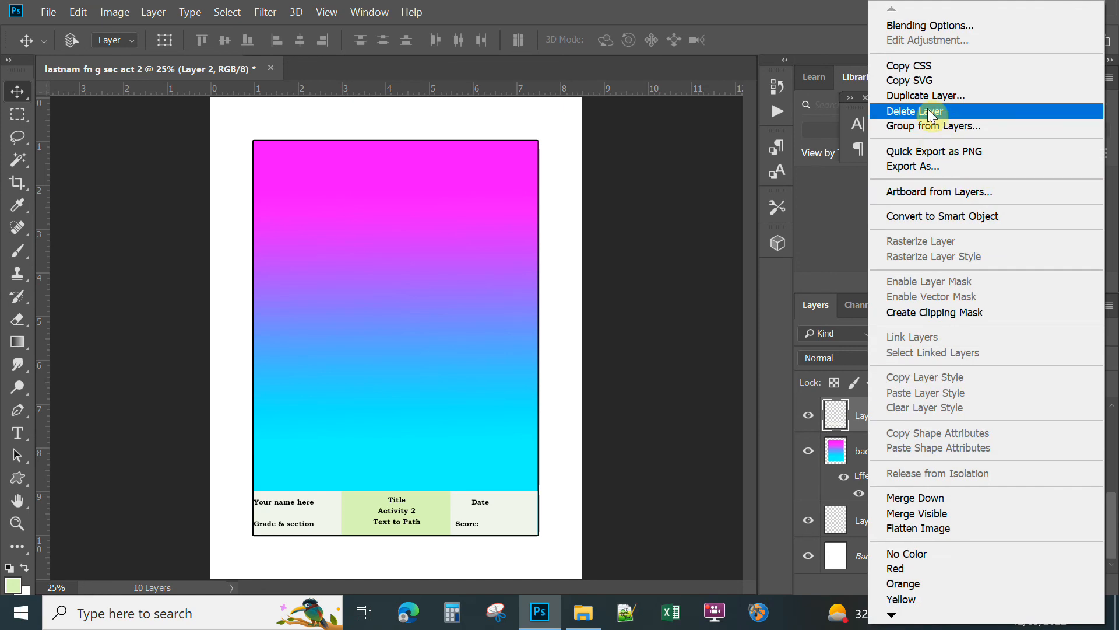
pyautogui.click(910, 27)
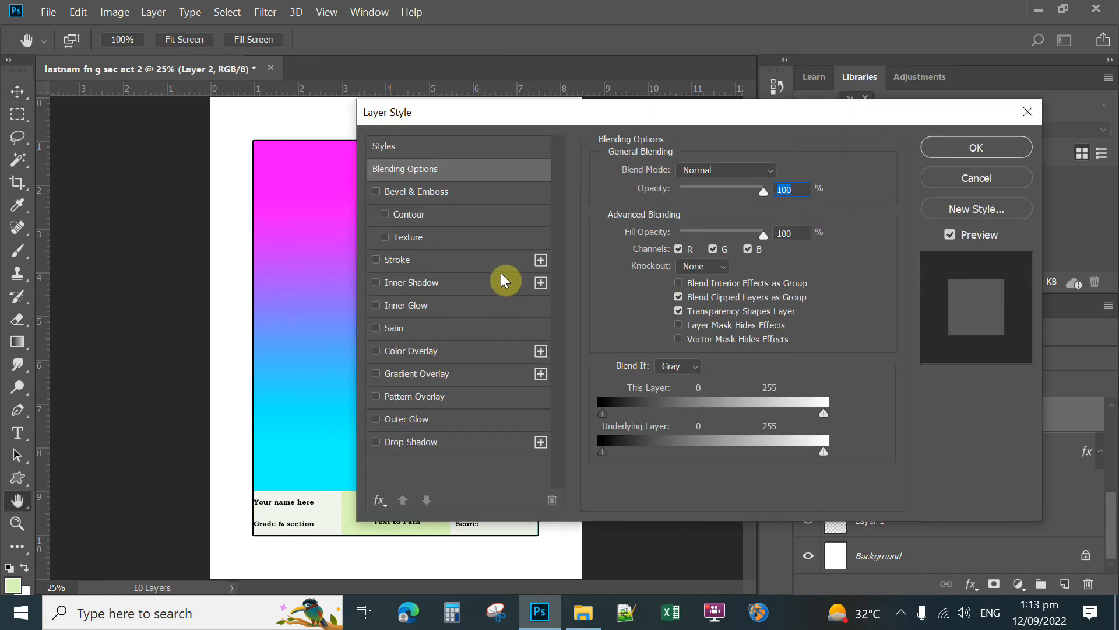
pyautogui.click(400, 263)
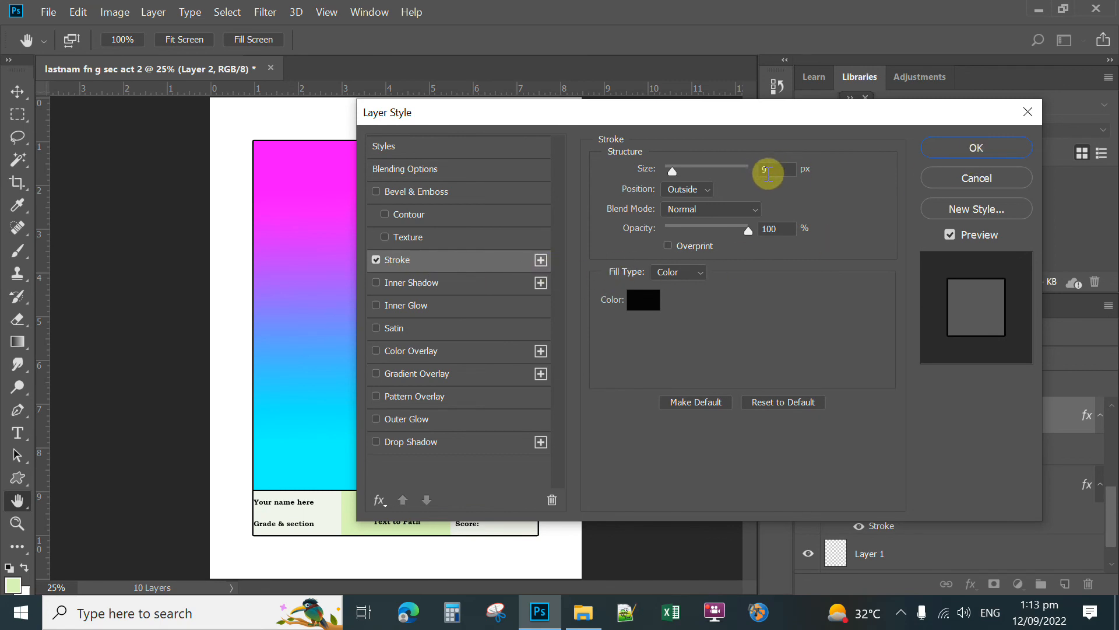
pyautogui.click(963, 151)
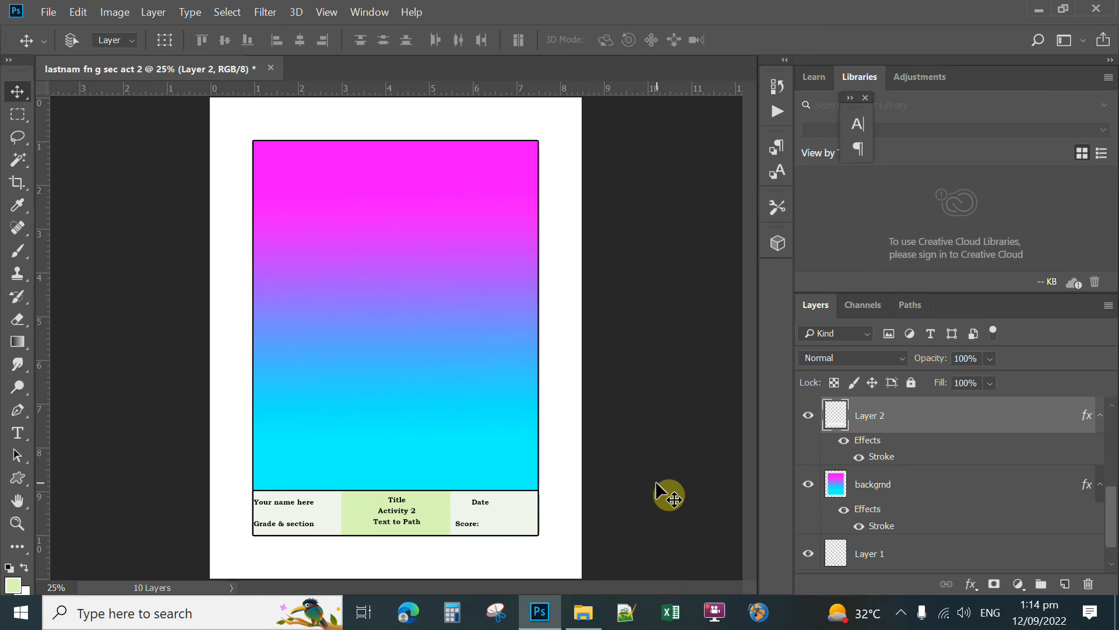
# Turn the display of extras back on so that the guides show around the title block.
pyautogui.click(330, 15)
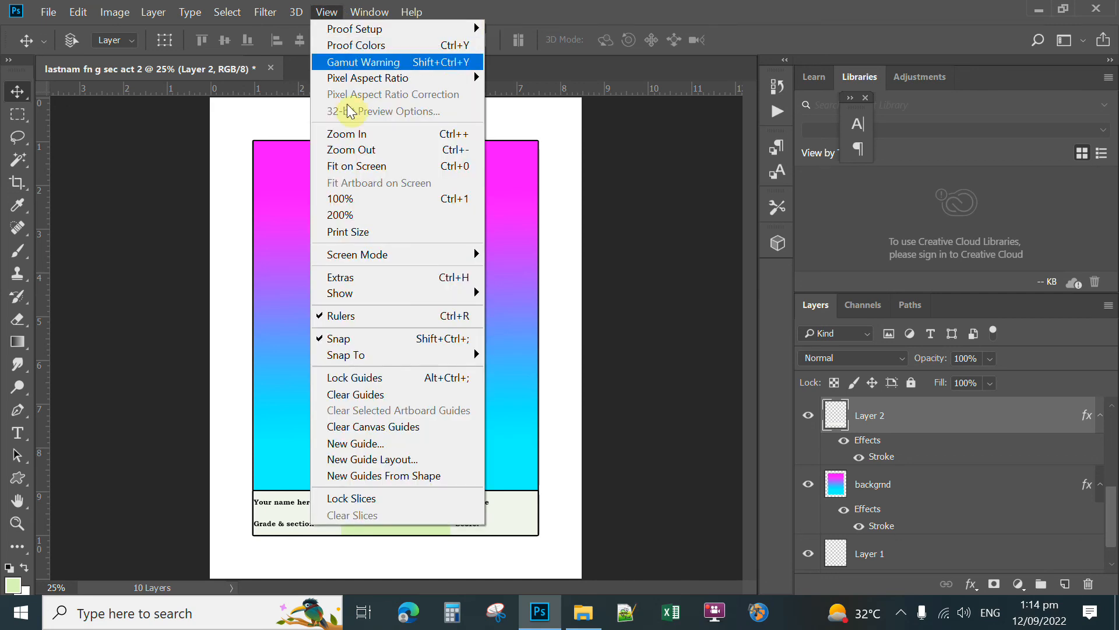
pyautogui.click(371, 278)
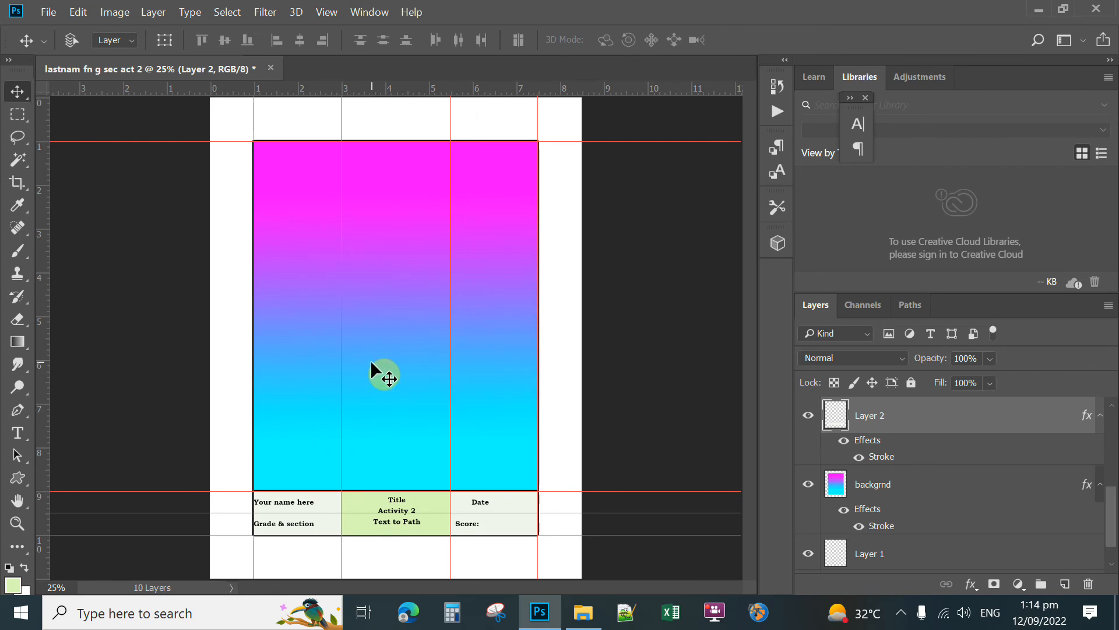
pyautogui.hotkey('ctrl', '+')
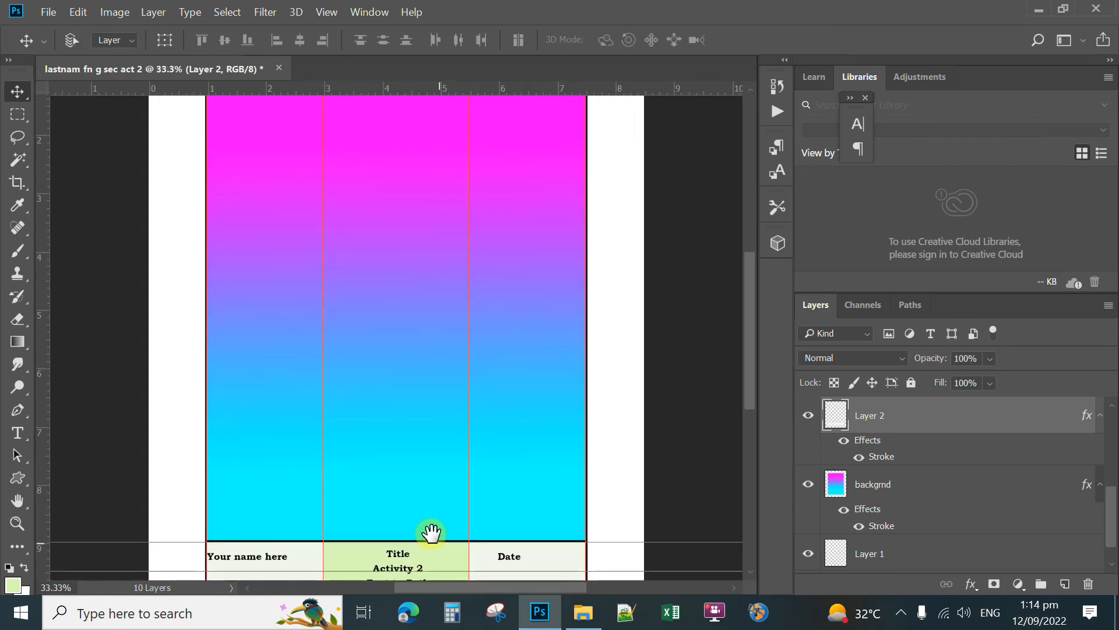
pyautogui.moveTo(414, 457); pyautogui.dragTo(423, 277)
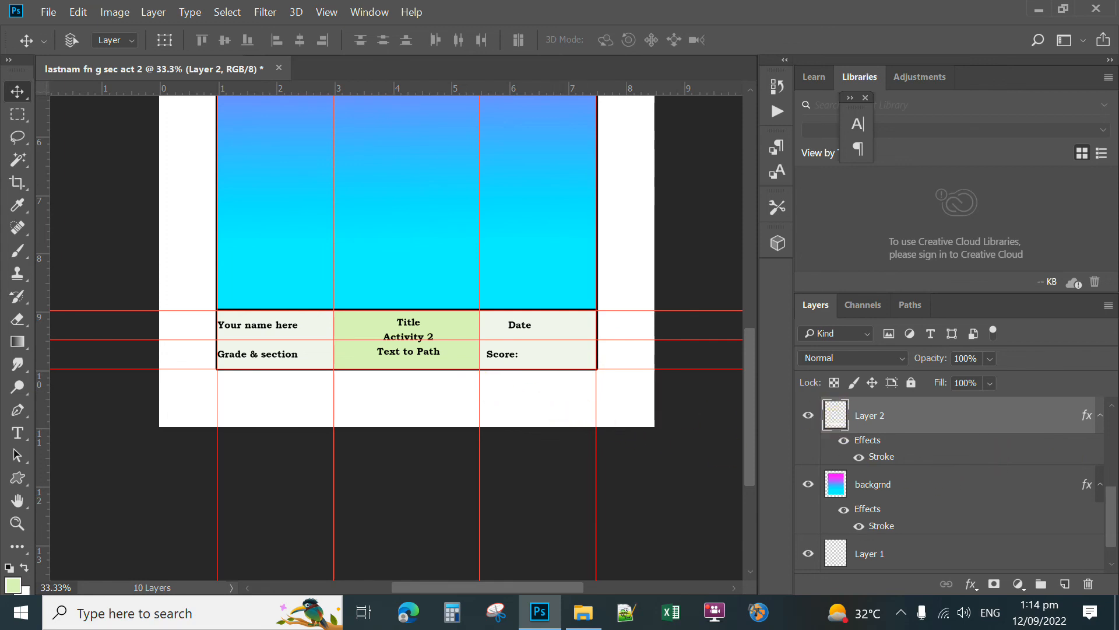
# Check what Layer 2 covers by toggling its visibility, then duplicate it and rename the copy rectangle.
pyautogui.click(808, 415)
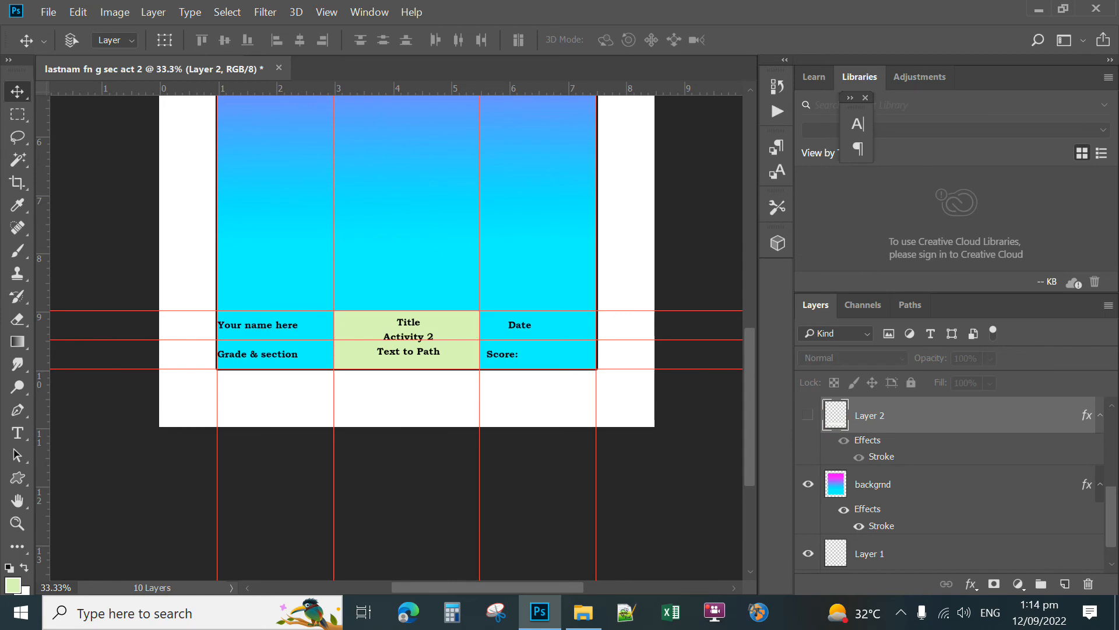
pyautogui.click(808, 415)
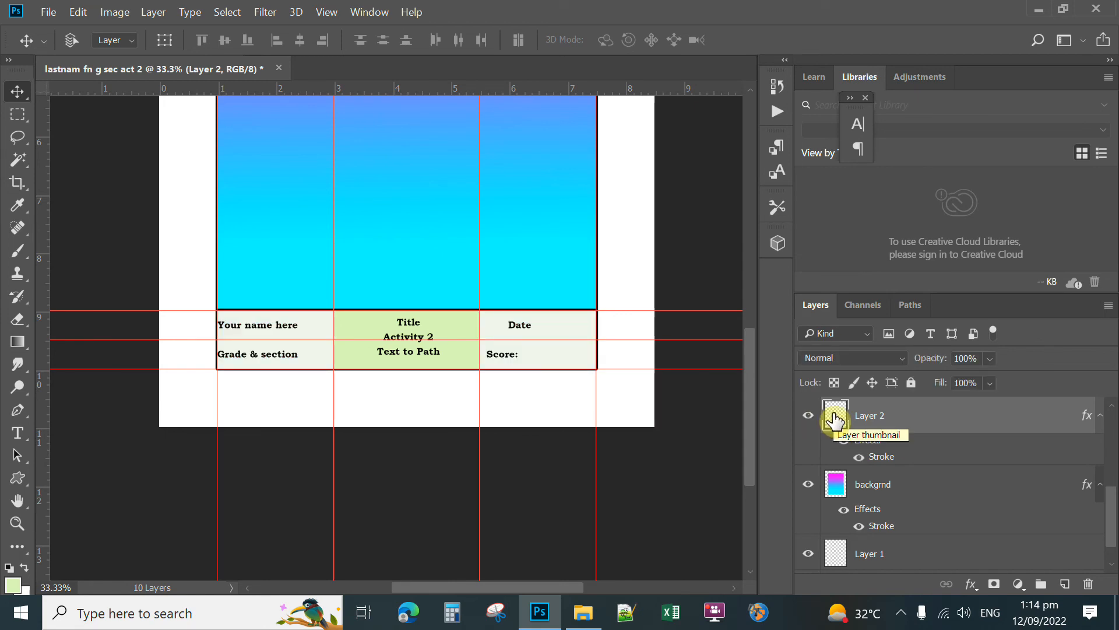
pyautogui.hotkey('ctrl', 'j')
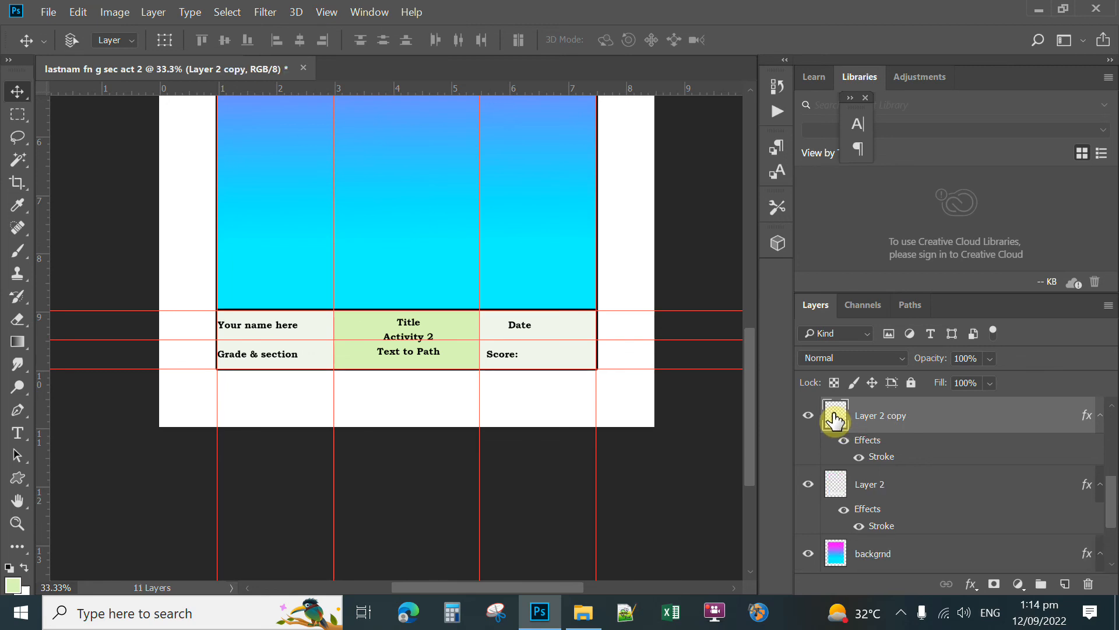
pyautogui.doubleClick(869, 418)
pyautogui.write('re')
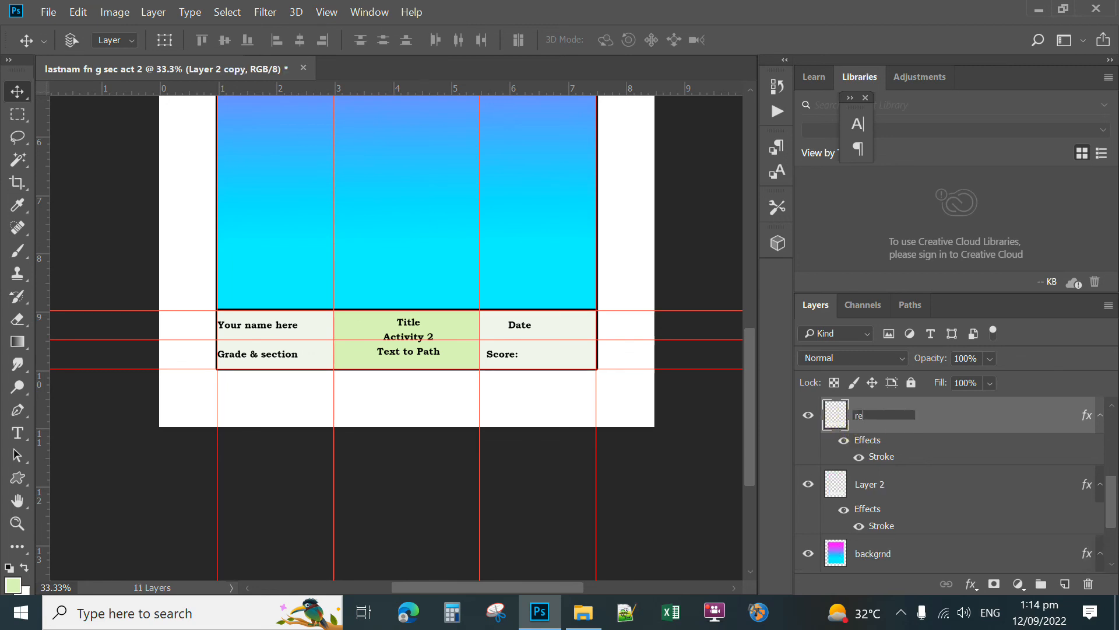
pyautogui.write('ctangle')
pyautogui.press('Return')
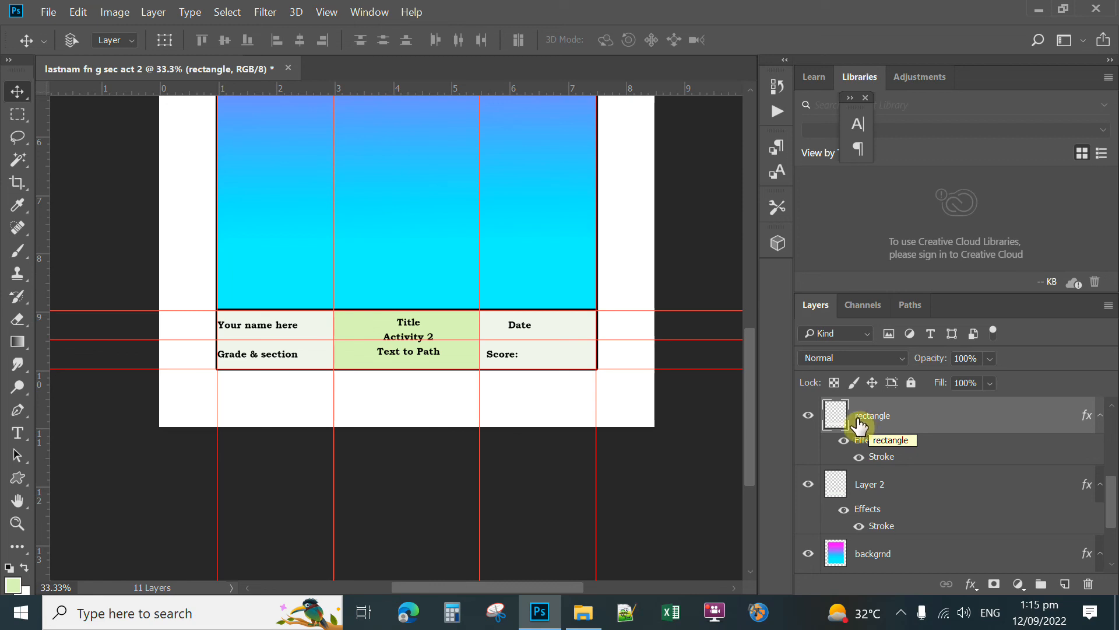
pyautogui.click(809, 420)
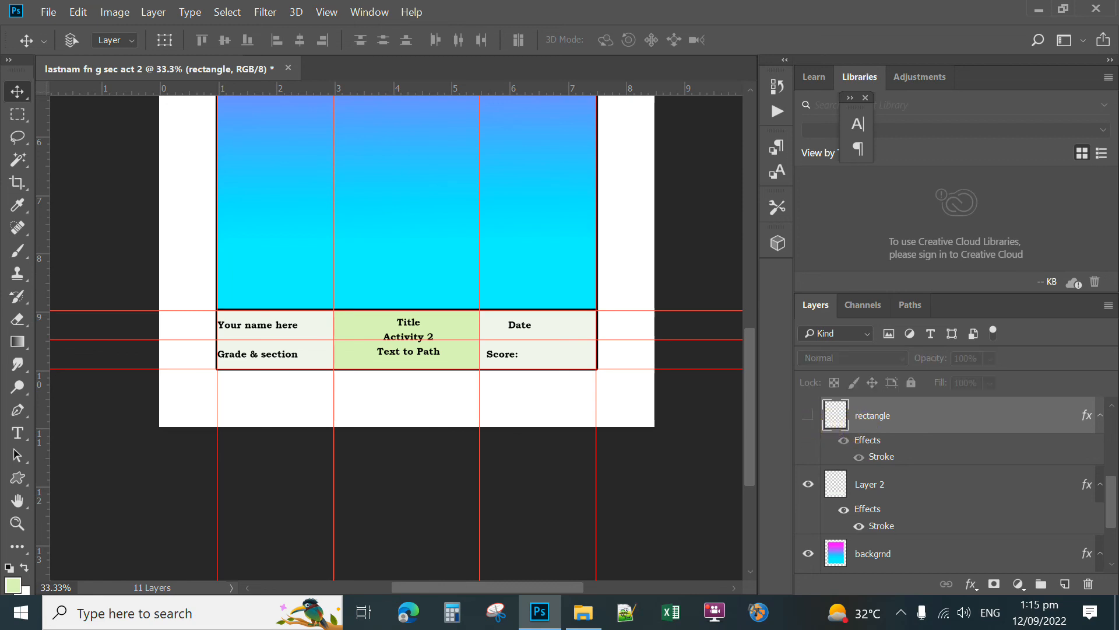
pyautogui.click(808, 421)
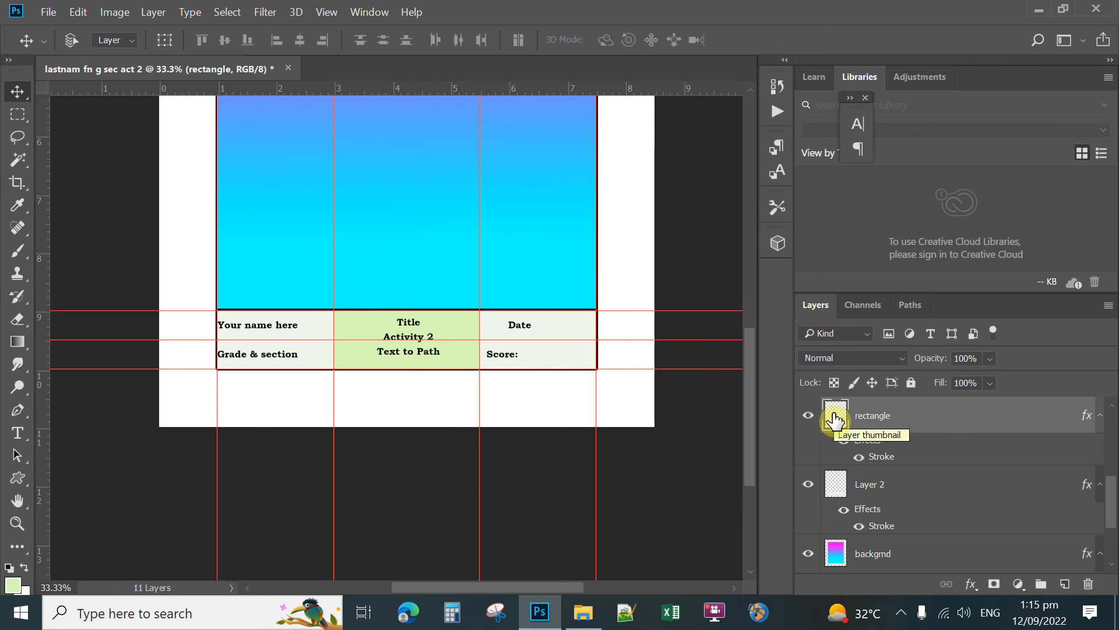
# Scale the rectangle layer to 50% height, keeping its lower edge in place over the strip's lower row, and hide the extras.
pyautogui.hotkey('ctrl', 't')
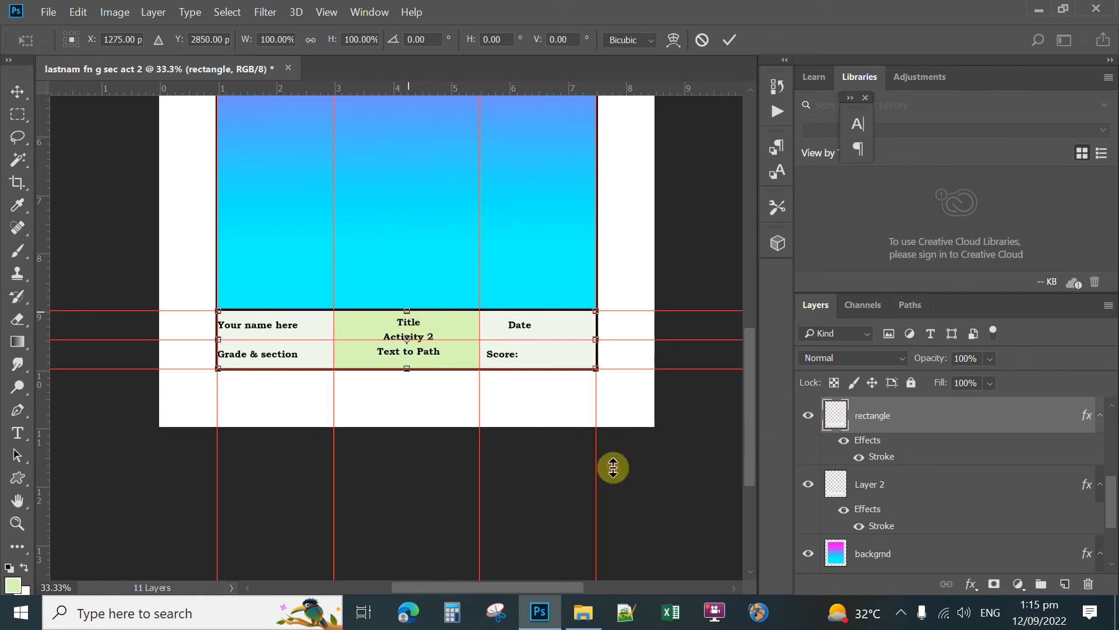
pyautogui.moveTo(408, 310); pyautogui.dragTo(408, 337)
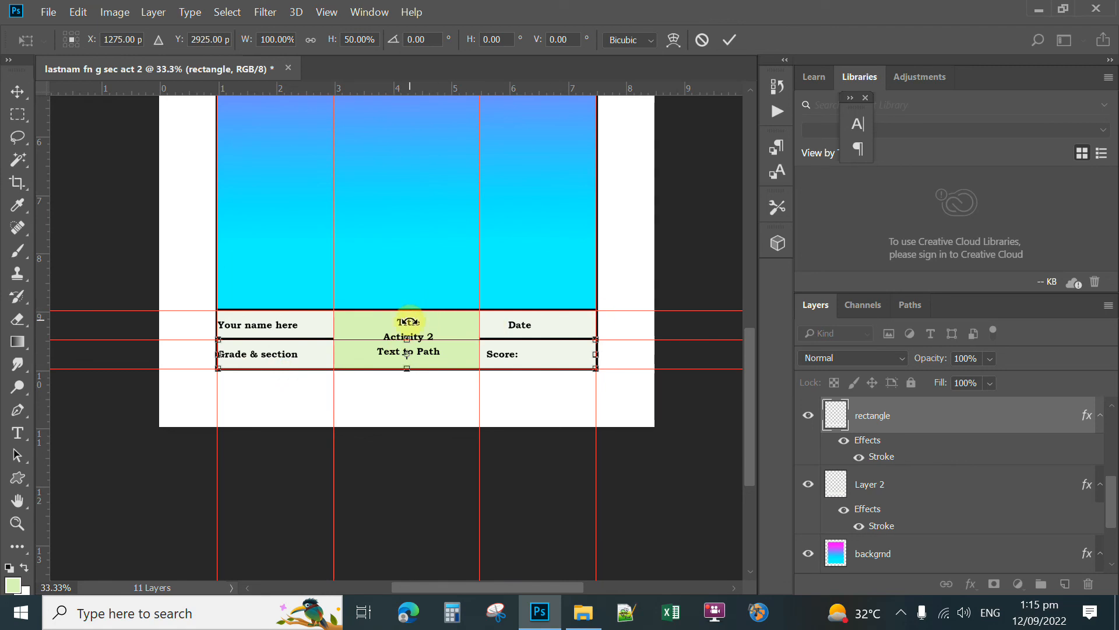
pyautogui.click(729, 40)
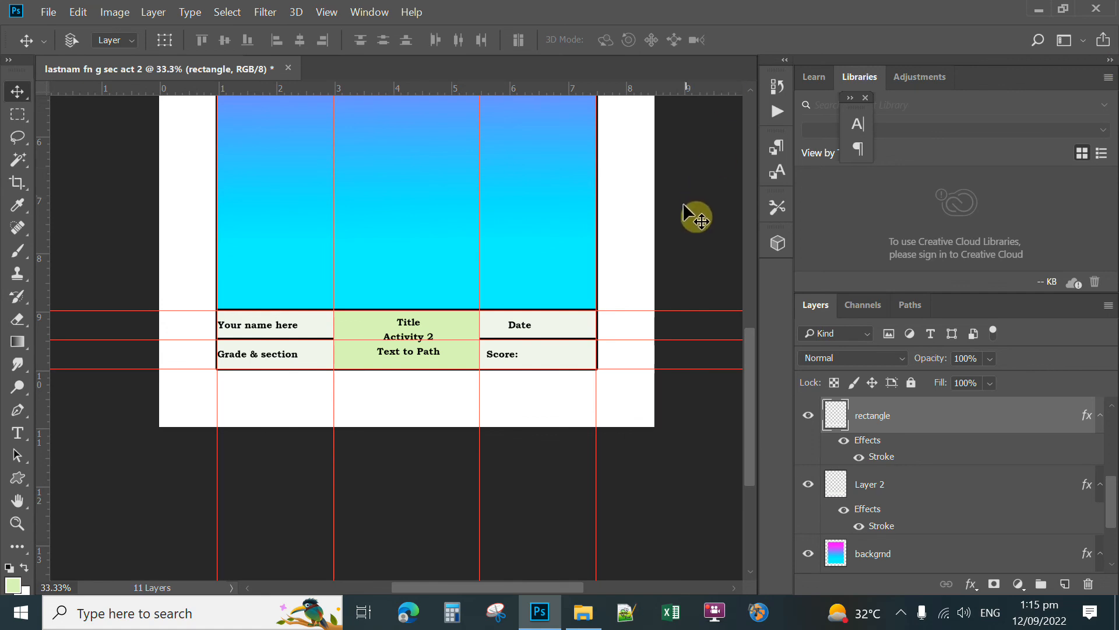
pyautogui.click(326, 11)
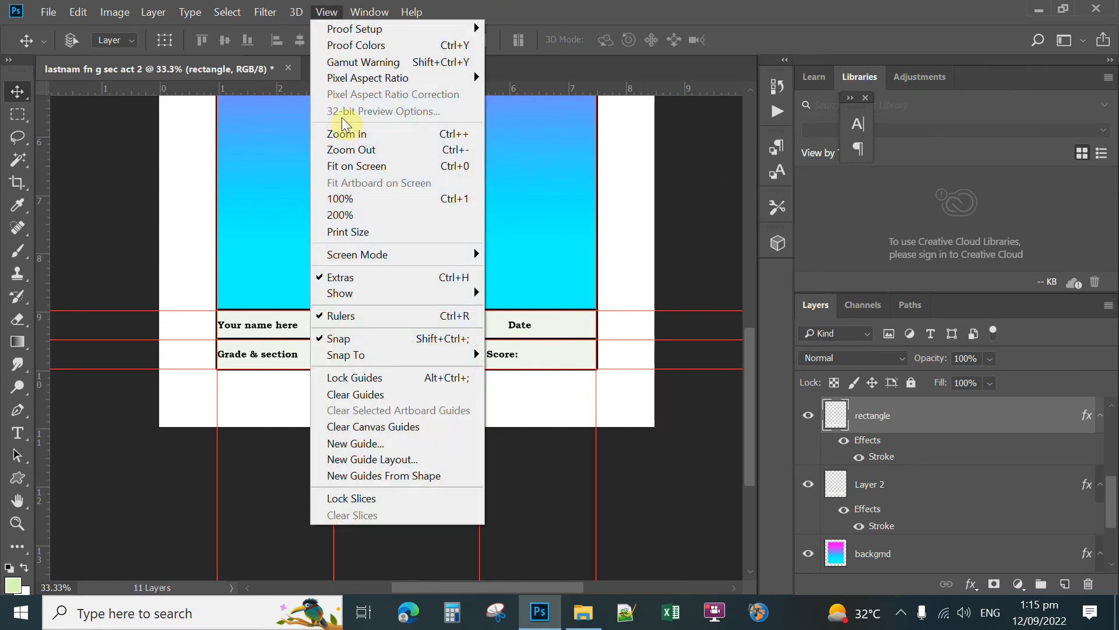
pyautogui.click(349, 274)
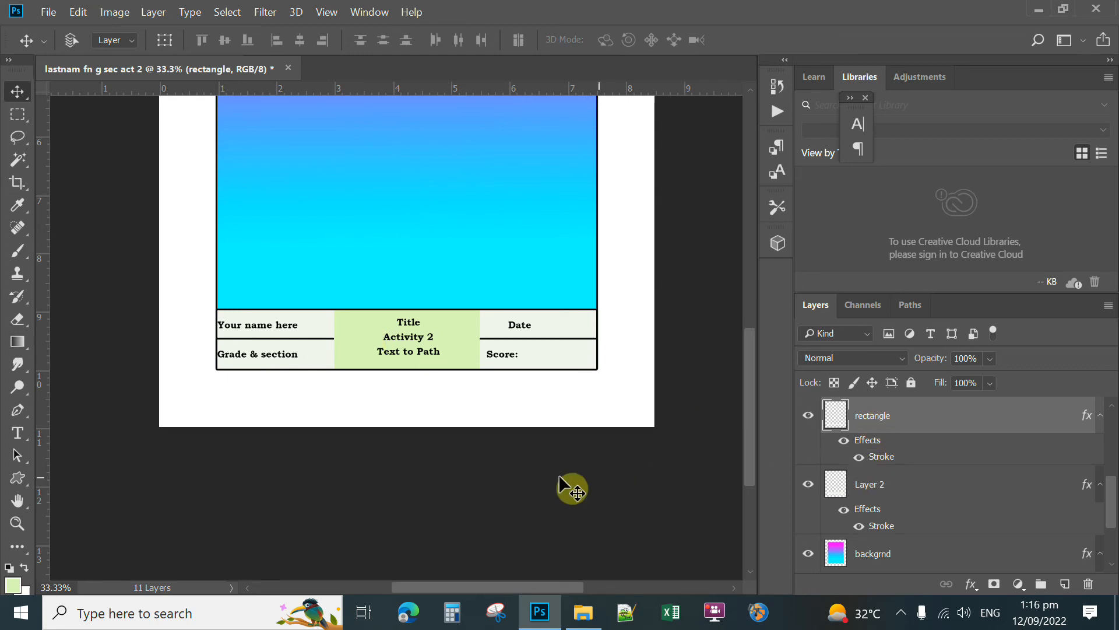
# Identify the title layer by toggling its visibility, and add a 9 px black Outside Stroke effect to it.
pyautogui.press('ctrl')
pyautogui.keyDown('ctrl'); pyautogui.click(356, 336); pyautogui.keyUp('ctrl')
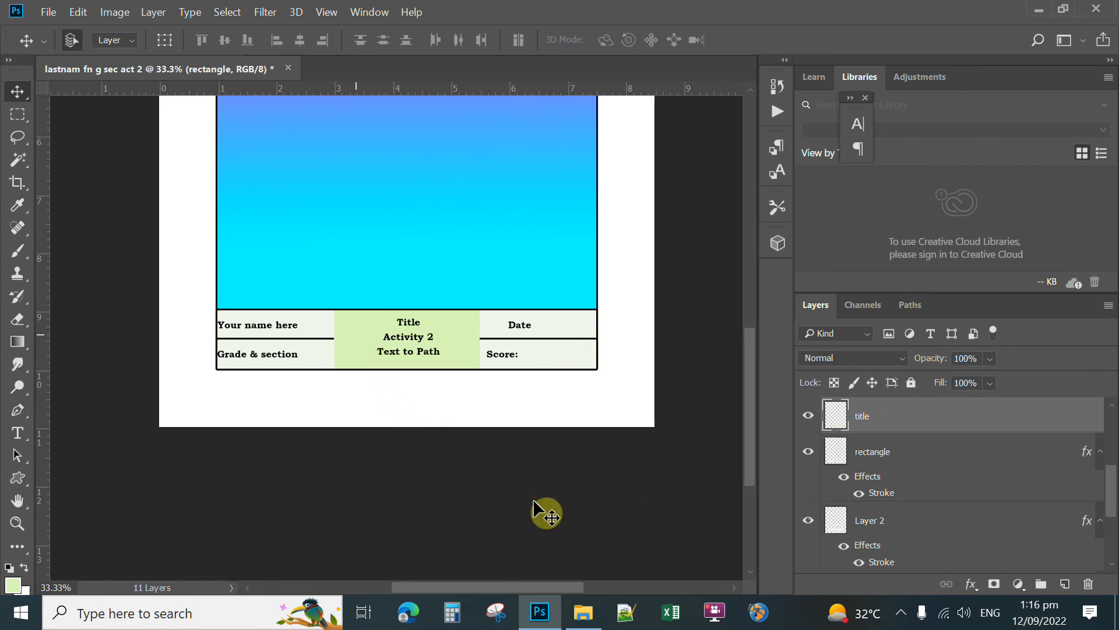
pyautogui.click(808, 415)
pyautogui.click(808, 415)
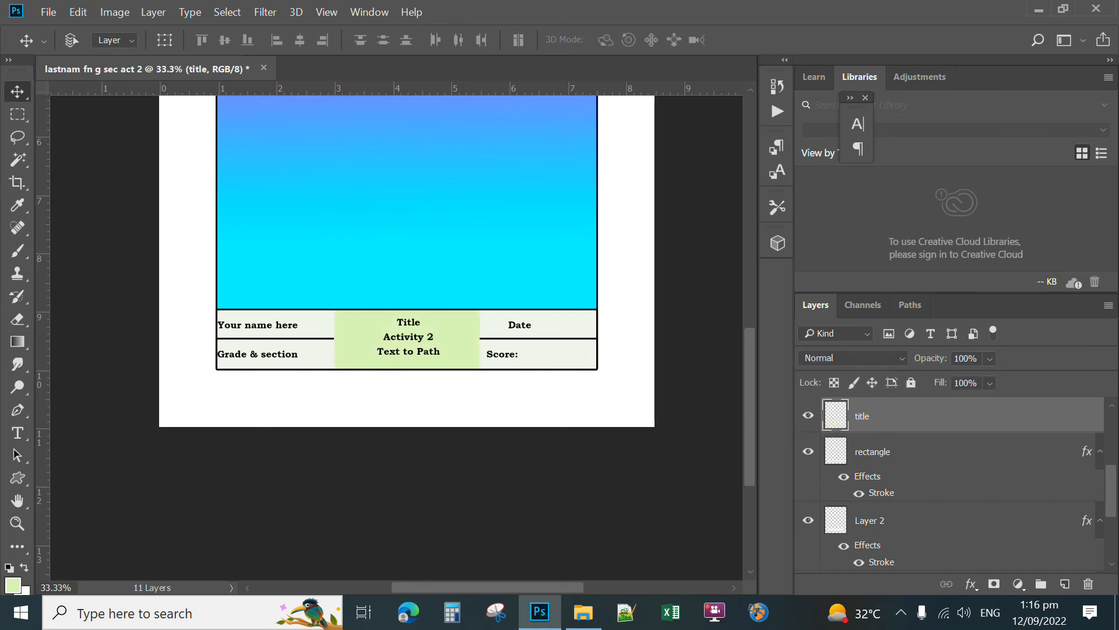
pyautogui.rightClick(865, 425)
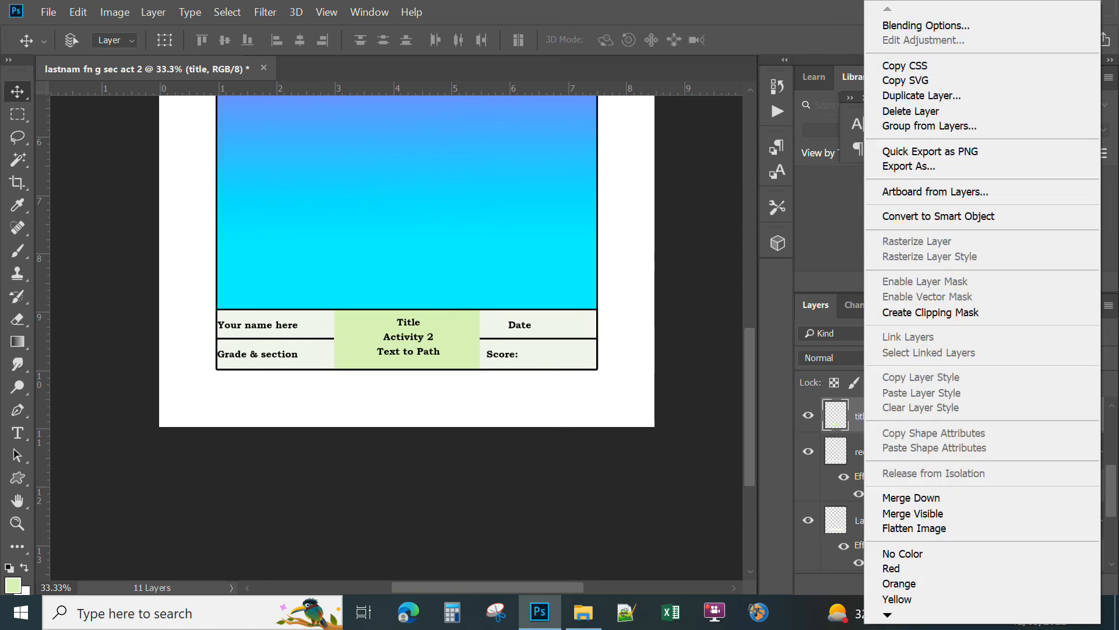
pyautogui.click(909, 25)
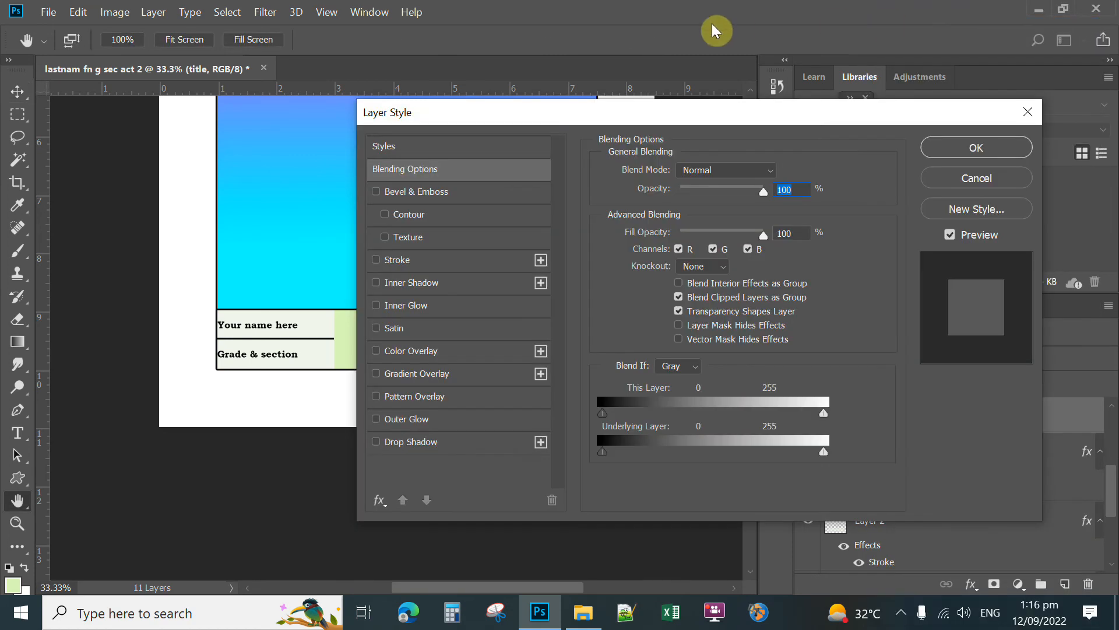
pyautogui.click(406, 262)
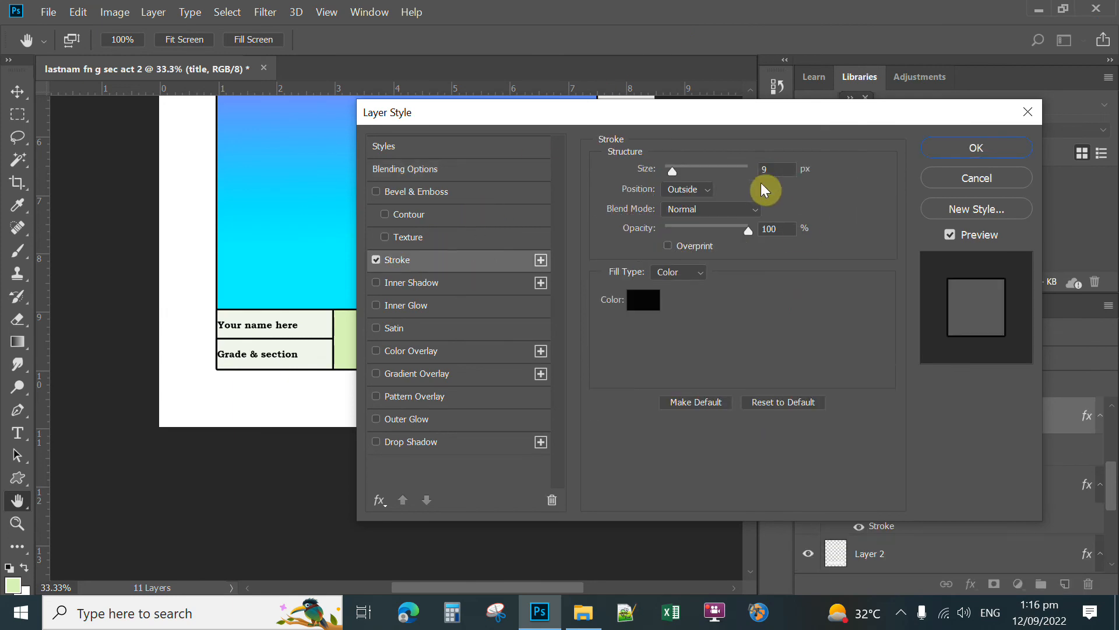
pyautogui.click(970, 149)
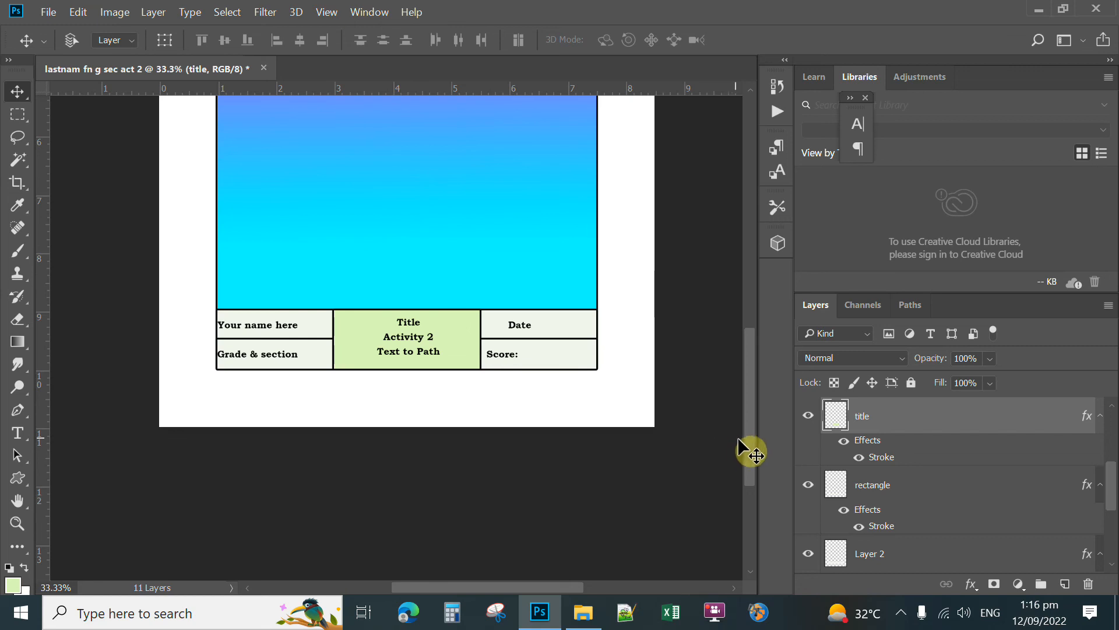
pyautogui.moveTo(751, 454); pyautogui.dragTo(752, 382)
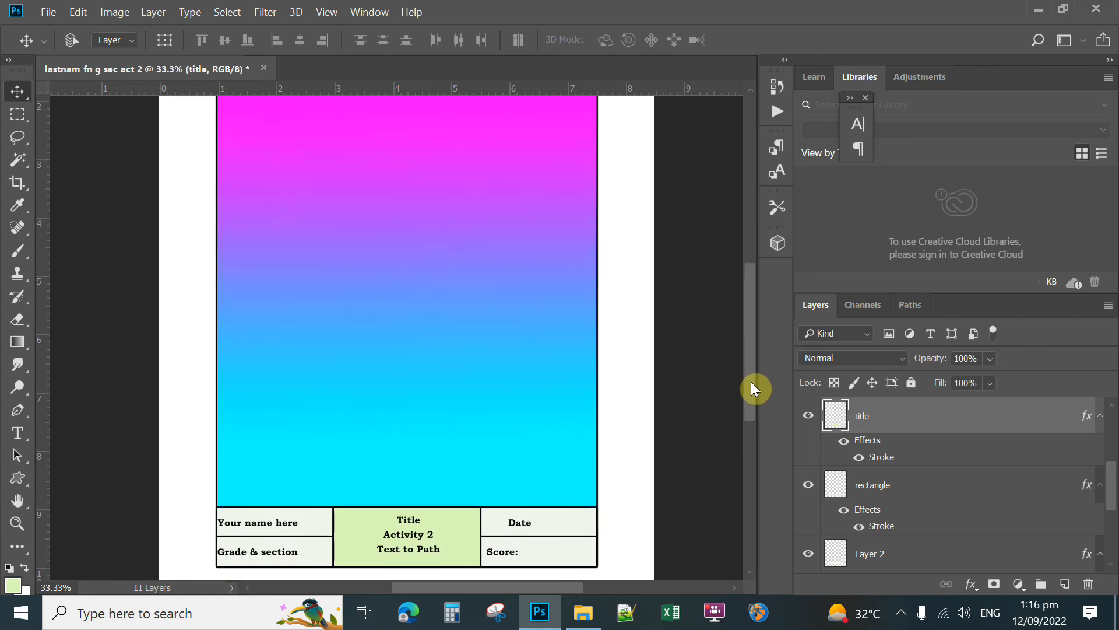